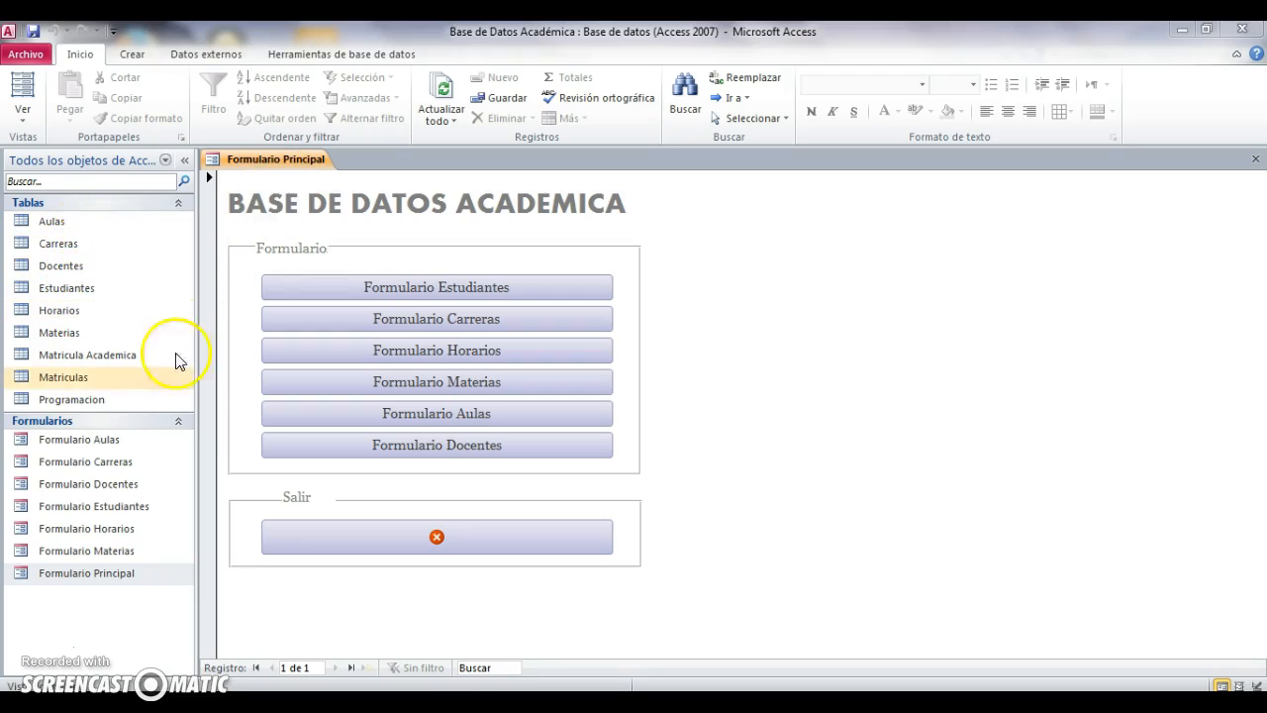
- Examine how Matriculas, Matricula Academica and Programacion are linked in the relationships diagram, and close the diagram
{"action": "left_click", "coordinate": [317, 51]}
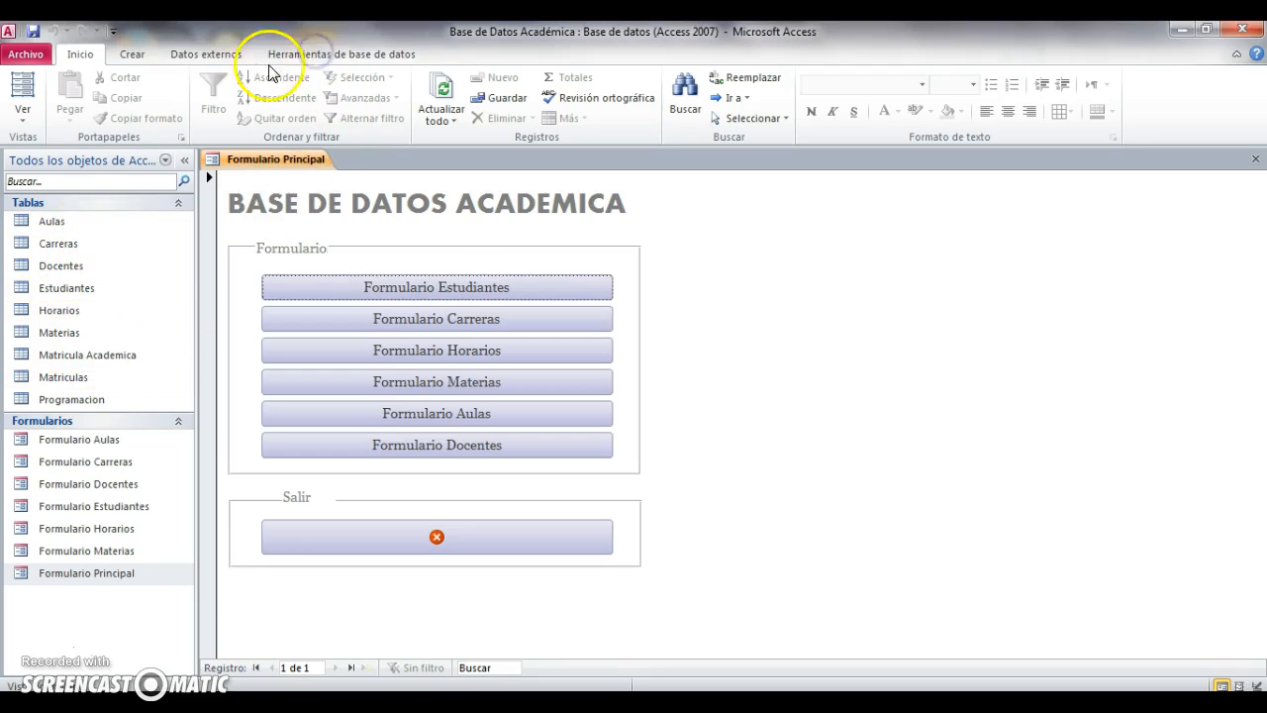
{"action": "left_click", "coordinate": [337, 54]}
{"action": "left_click", "coordinate": [228, 97]}
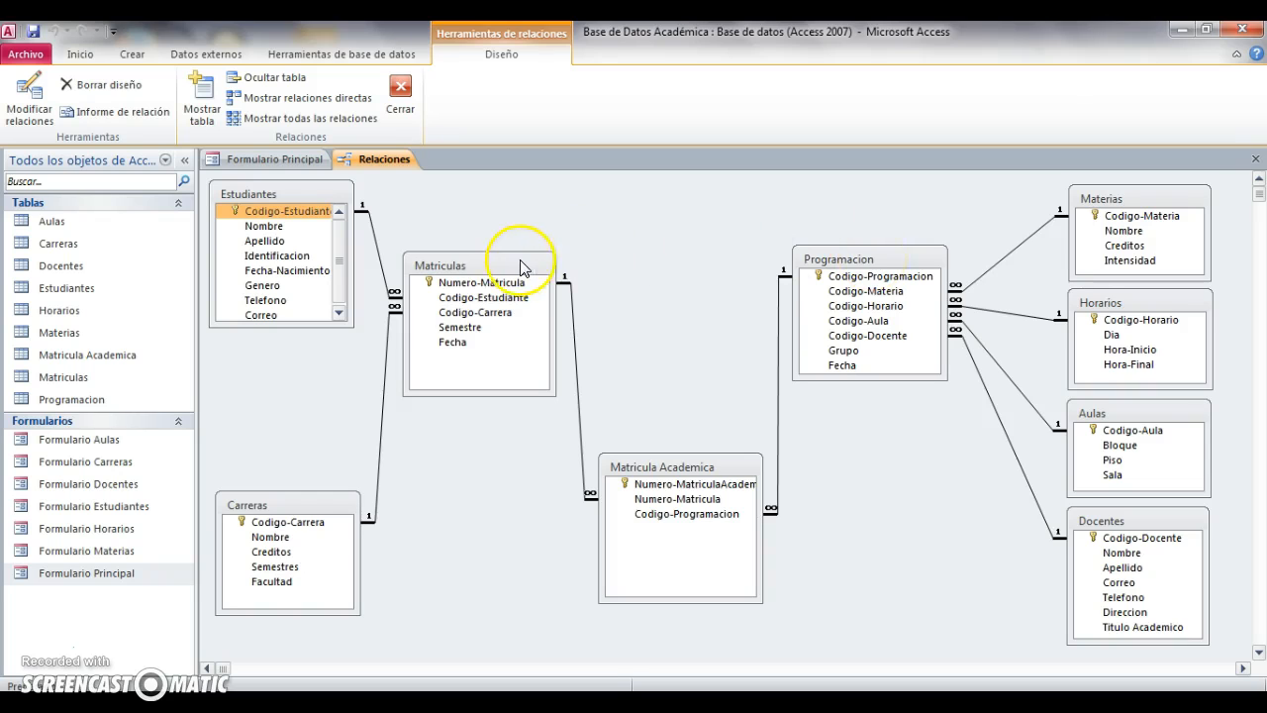
{"action": "left_click", "coordinate": [550, 267]}
{"action": "left_click", "coordinate": [698, 466]}
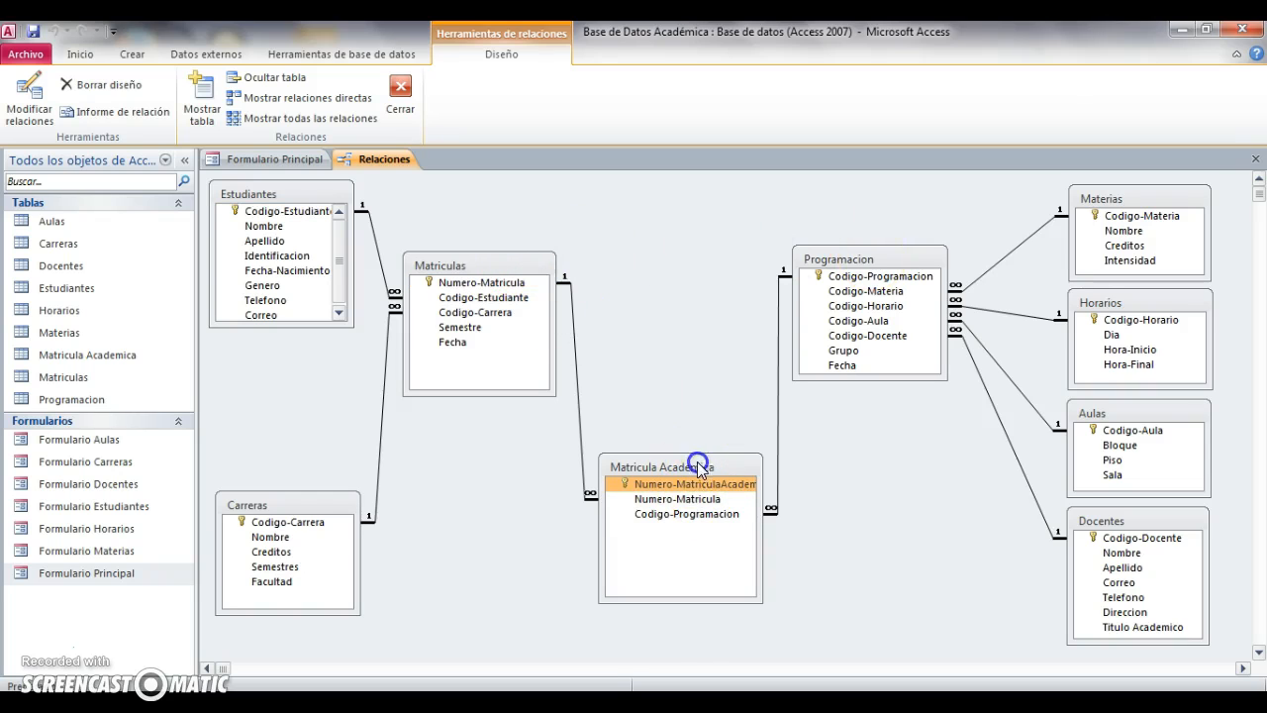
{"action": "left_click", "coordinate": [893, 252]}
{"action": "left_click", "coordinate": [955, 292]}
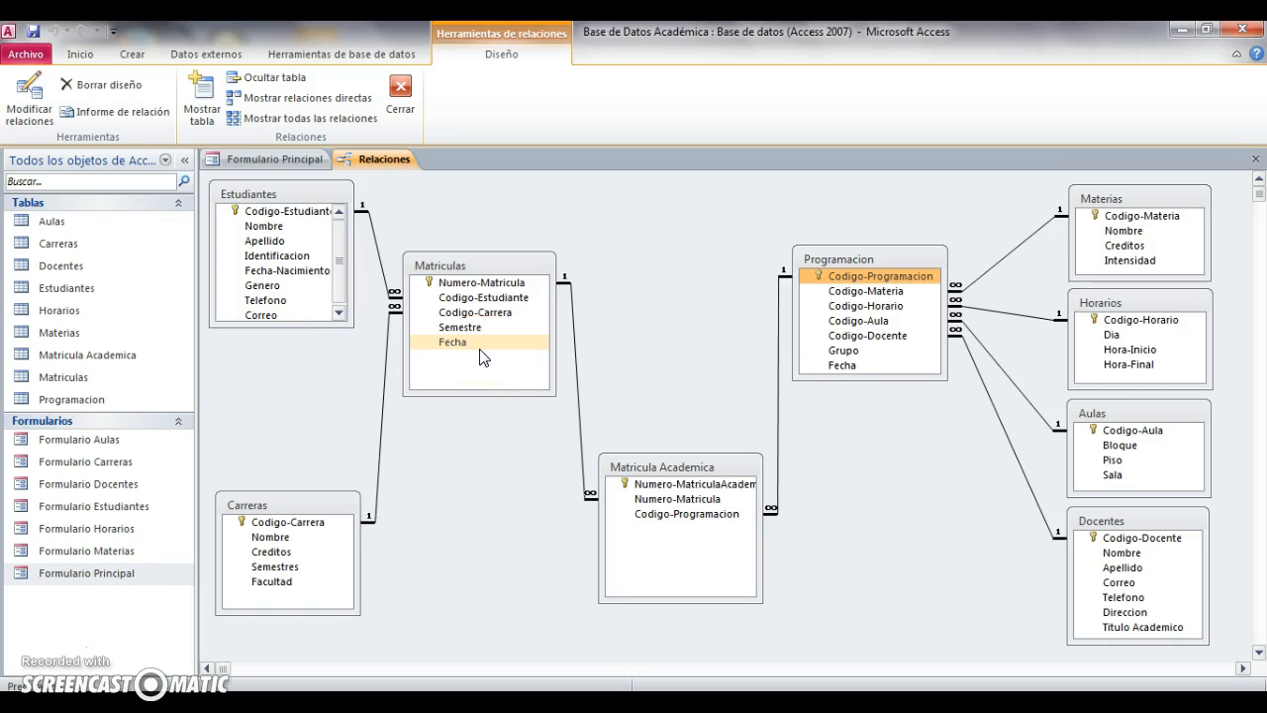
{"action": "left_click", "coordinate": [403, 219]}
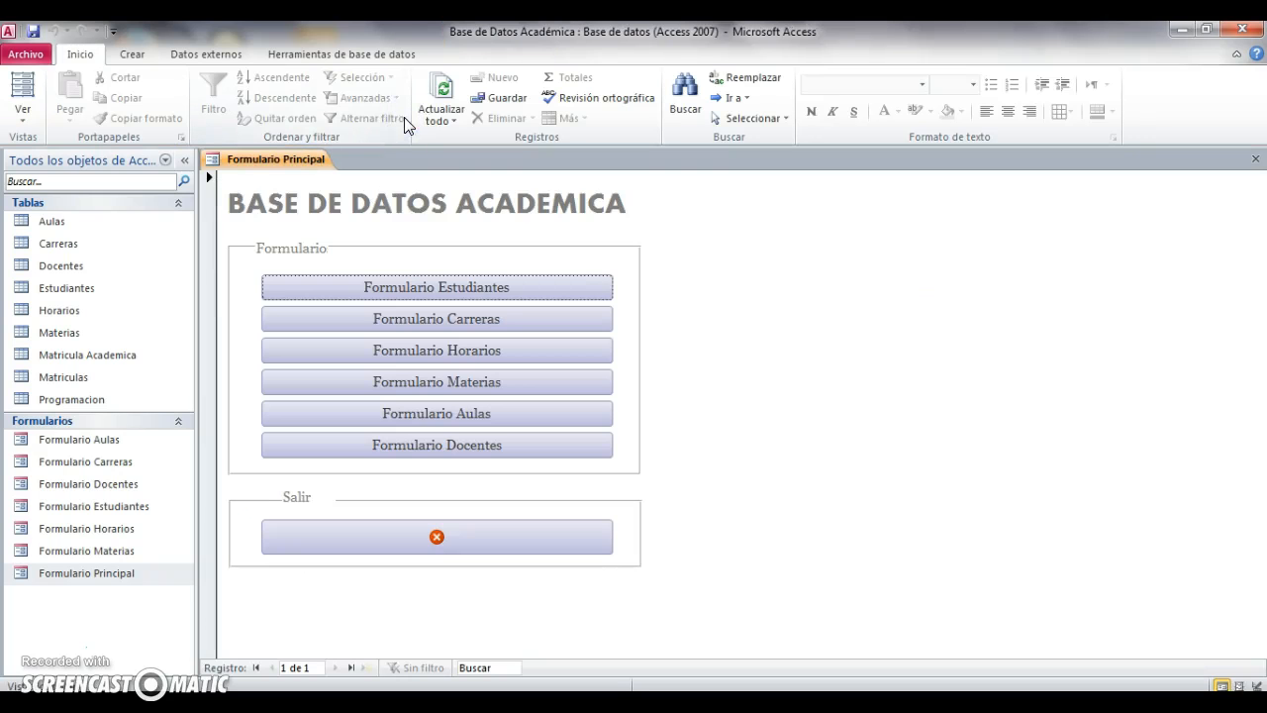
{"action": "left_click", "coordinate": [415, 186]}
- Start the form wizard and include all fields of the Programacion table in the new form
{"action": "left_click", "coordinate": [121, 55]}
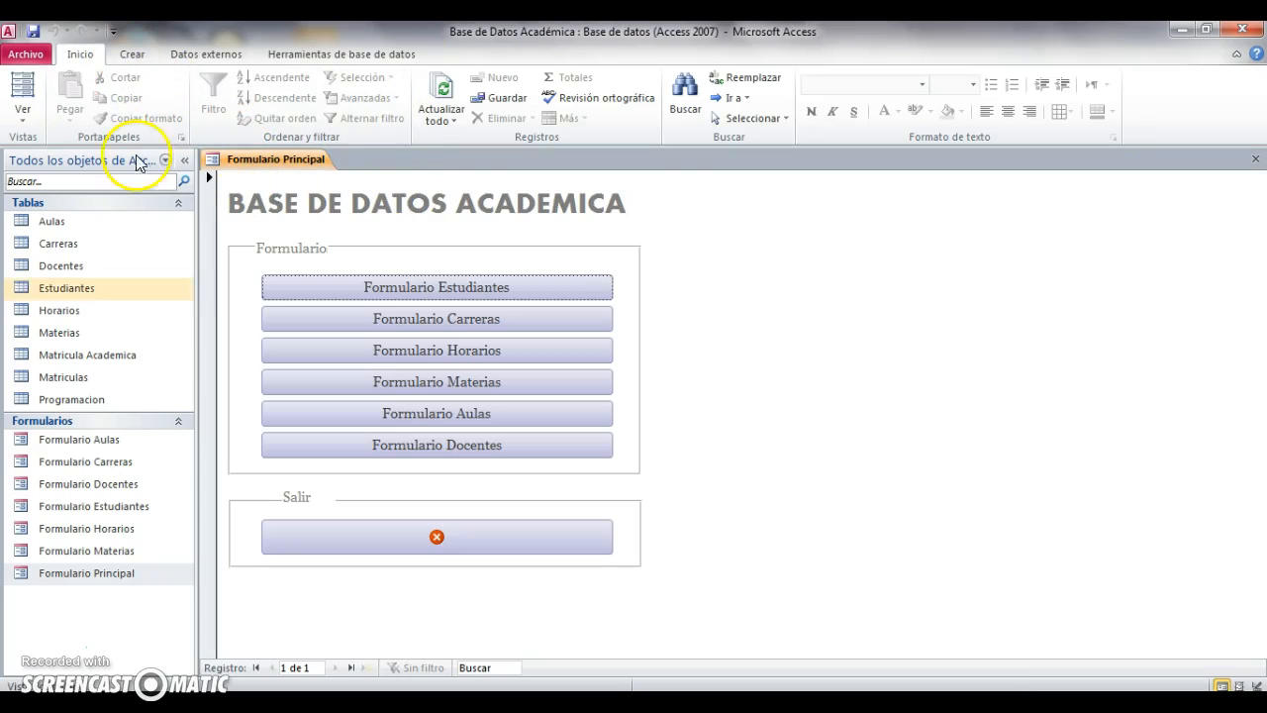
{"action": "left_click", "coordinate": [132, 55]}
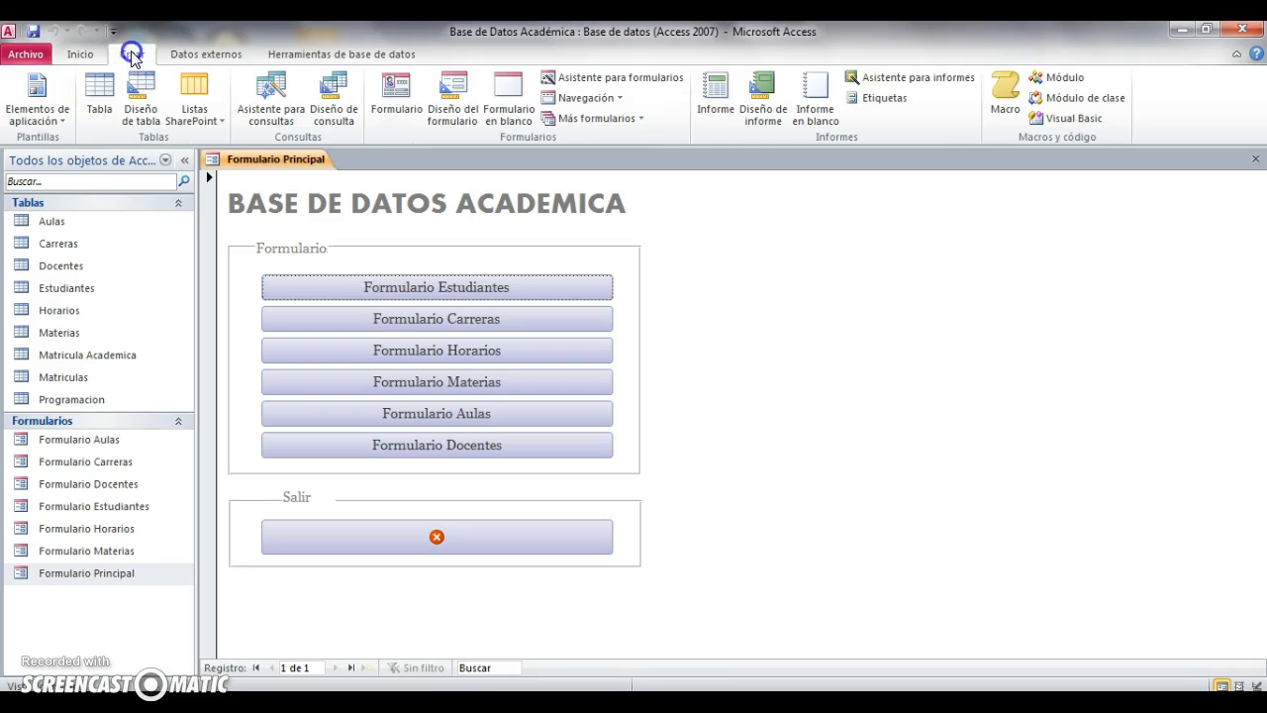
{"action": "left_click", "coordinate": [587, 79]}
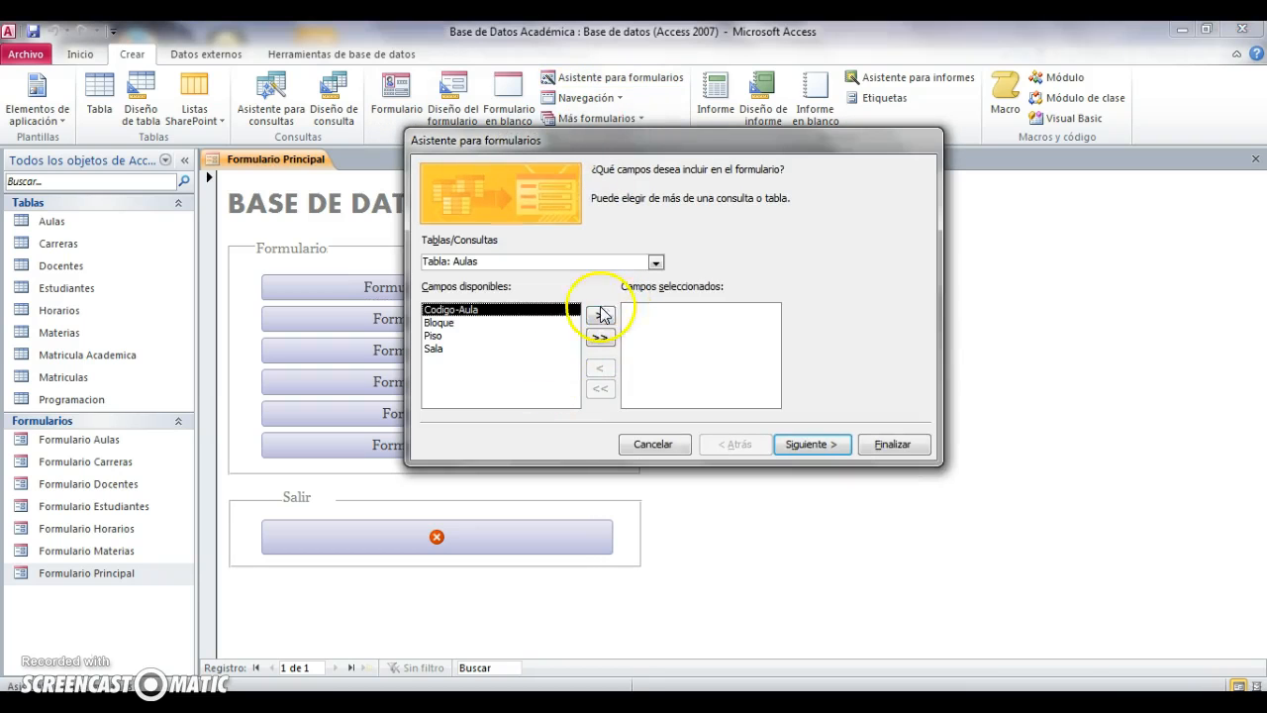
{"action": "left_click", "coordinate": [655, 263]}
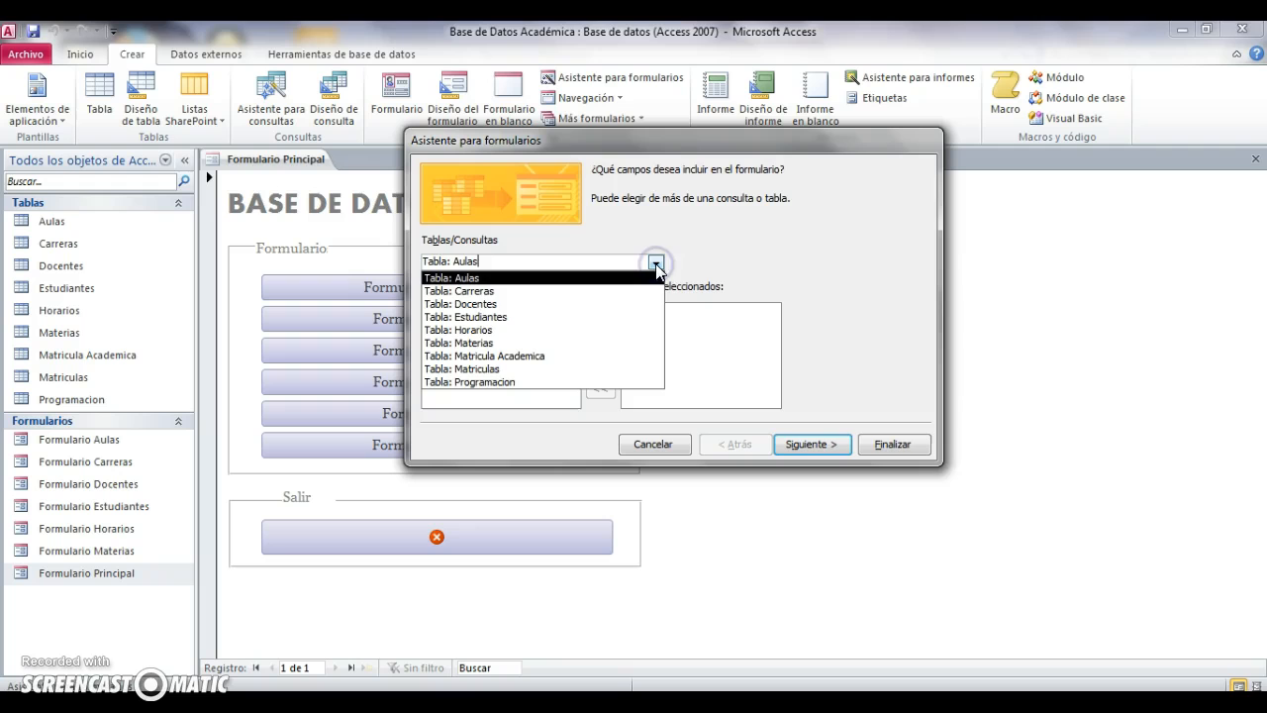
{"action": "left_click", "coordinate": [528, 381]}
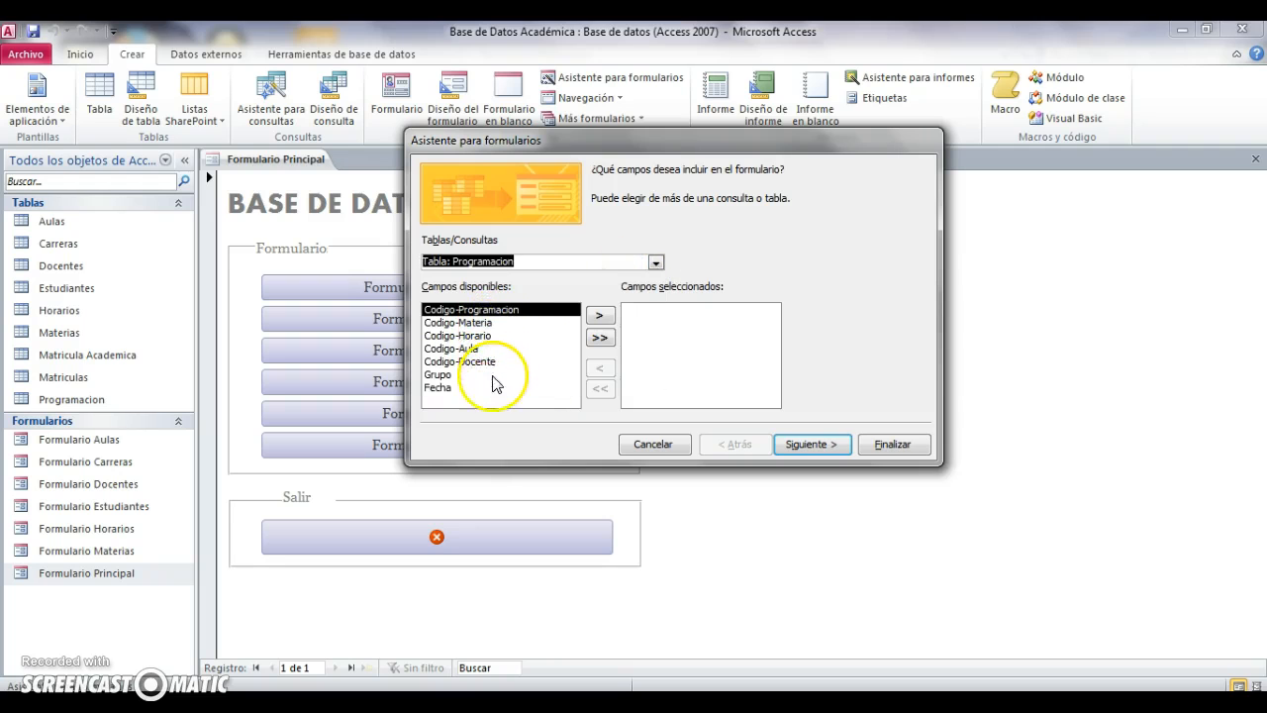
{"action": "left_click", "coordinate": [606, 339]}
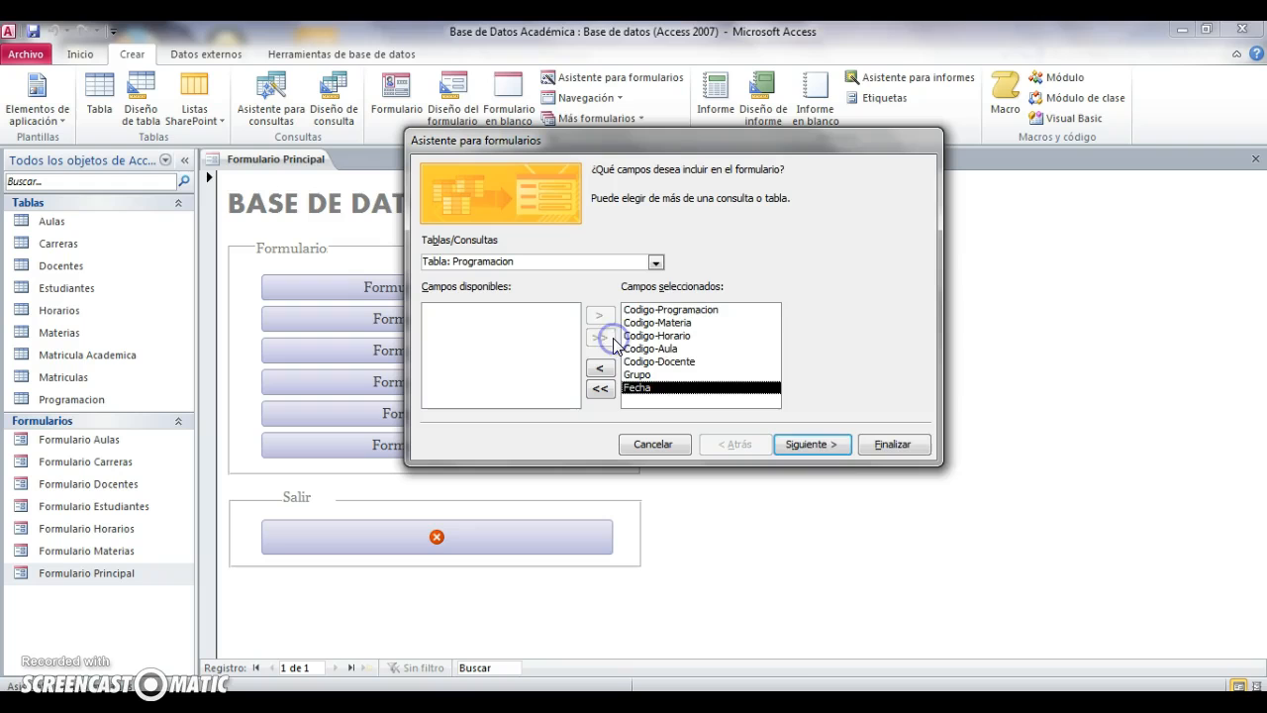
- Keep the columnar layout, title the form Formulario Programacion, and finish the wizard with the form opened for data entry
{"action": "left_click", "coordinate": [827, 443]}
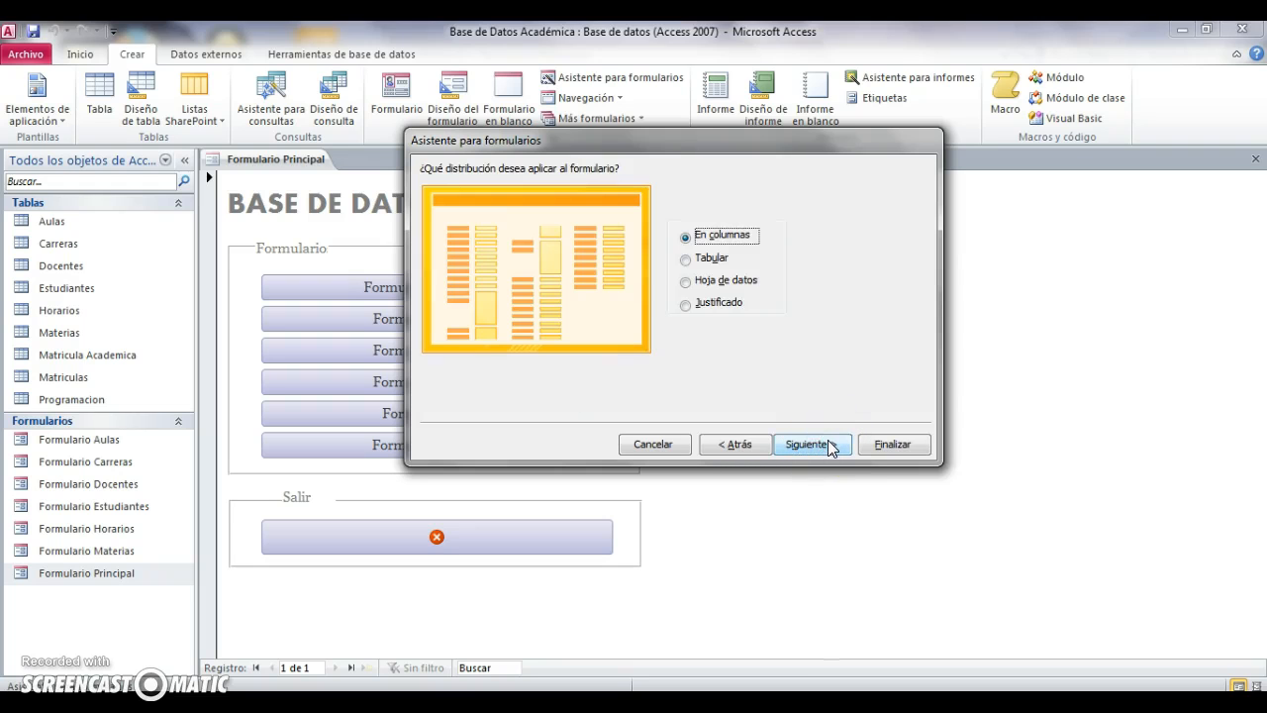
{"action": "left_click", "coordinate": [807, 444]}
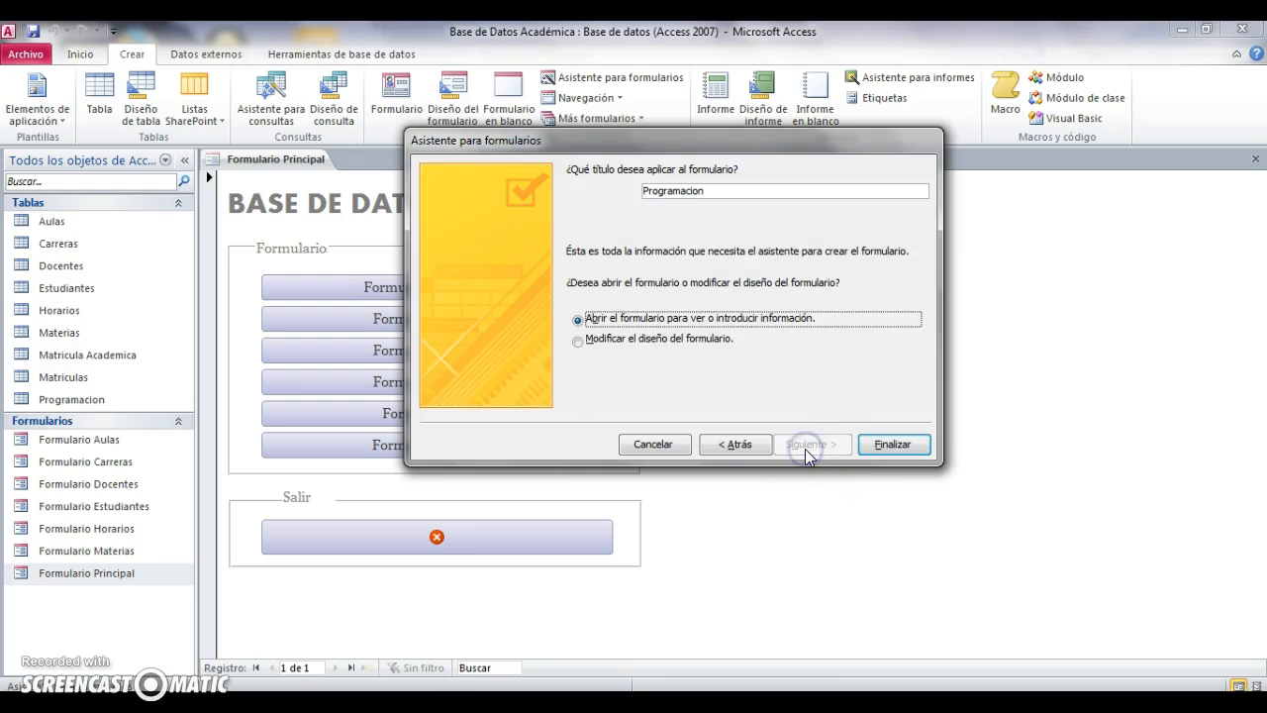
{"action": "left_click", "coordinate": [645, 191]}
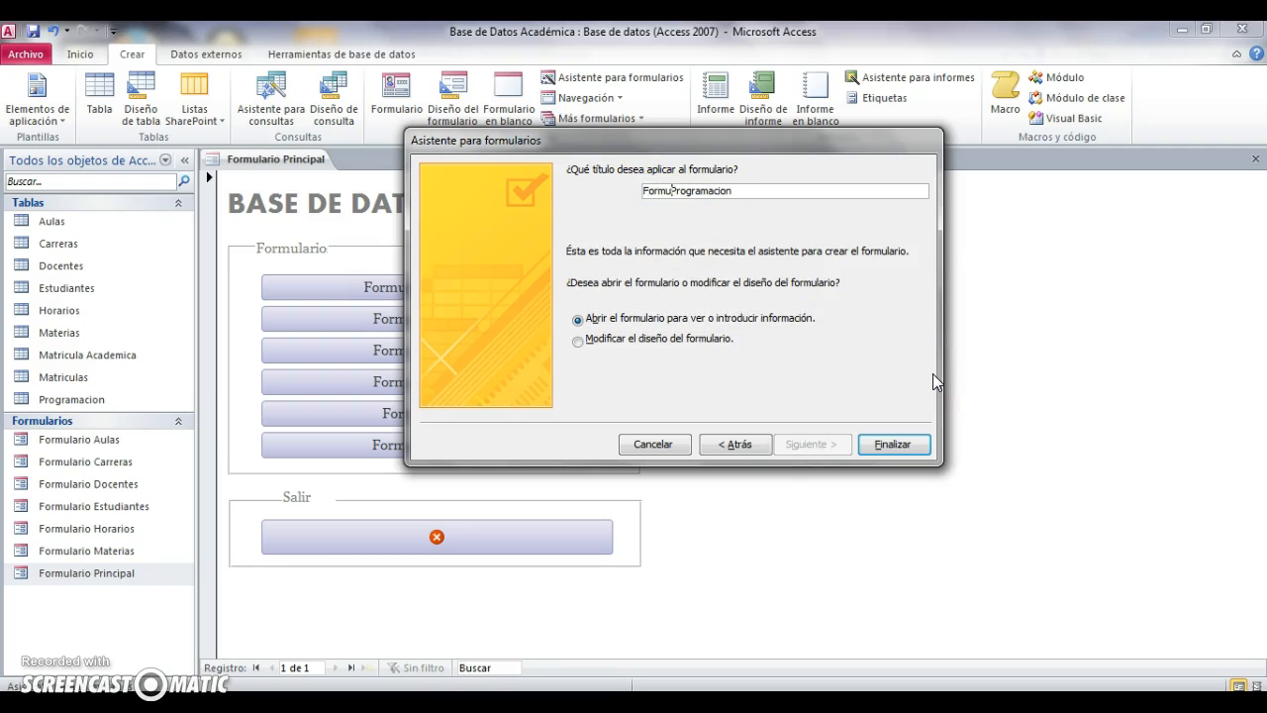
{"action": "type", "text": "Formulario"}
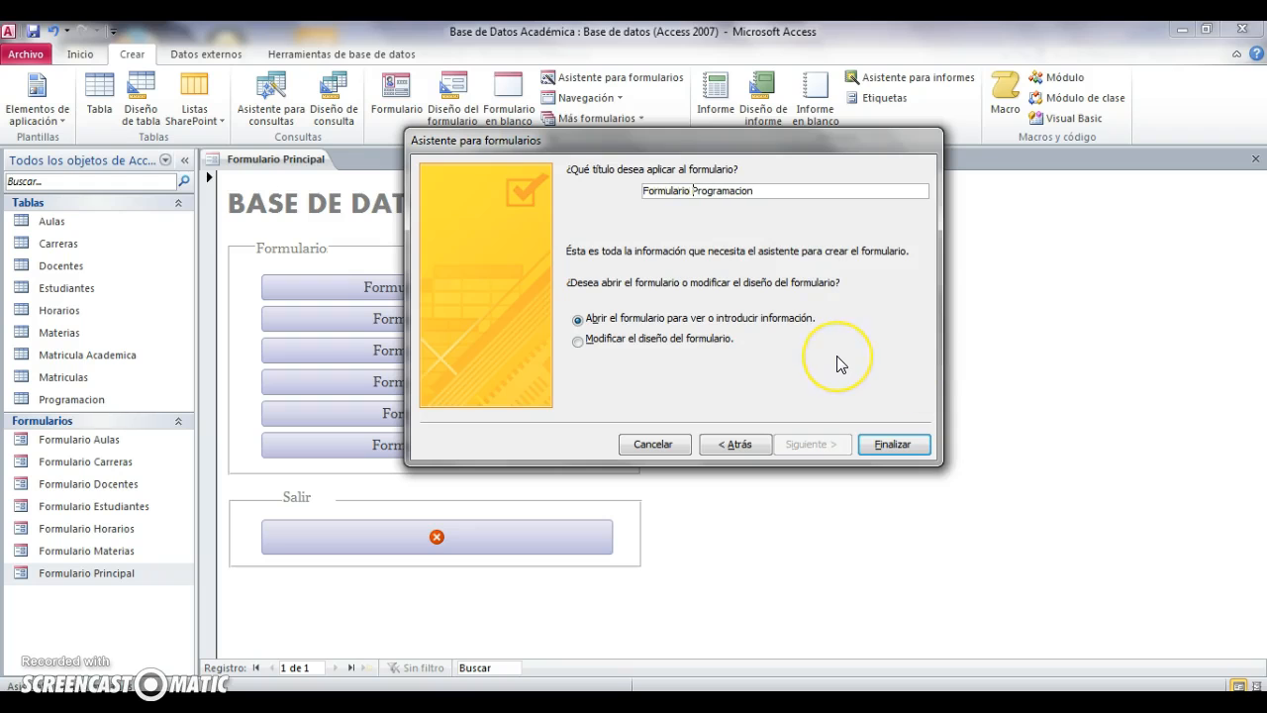
{"action": "left_click", "coordinate": [892, 436]}
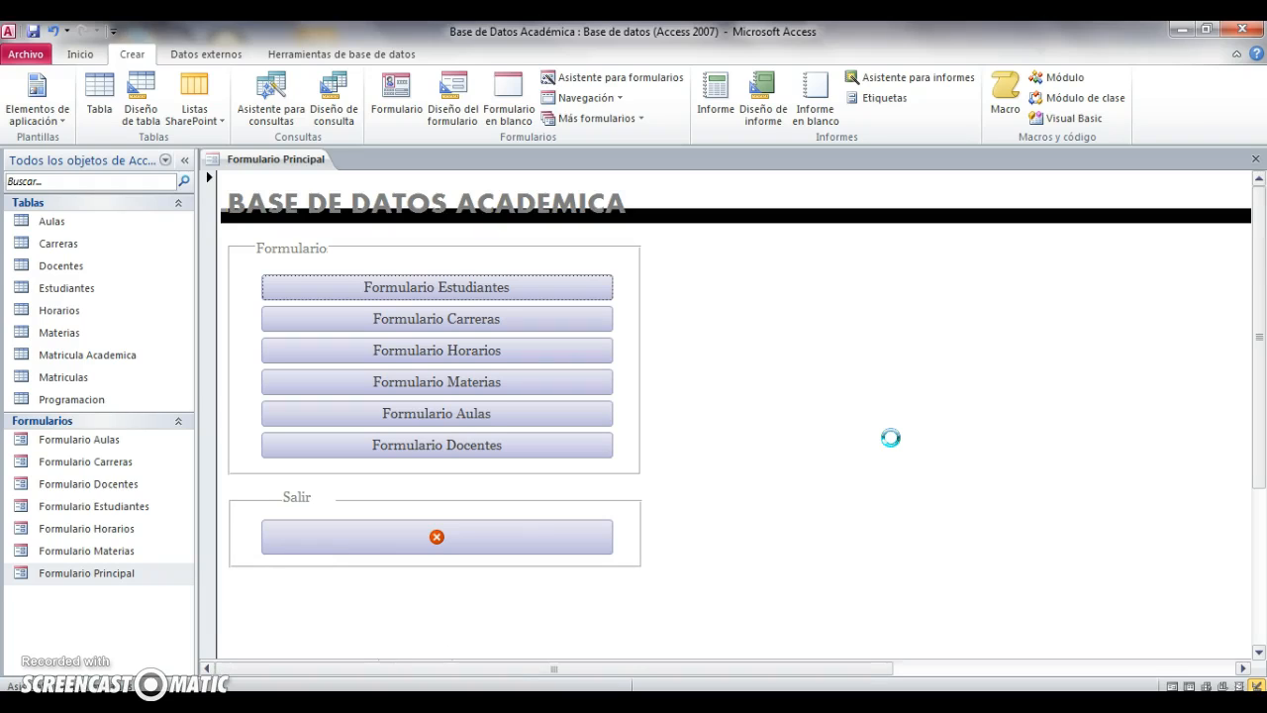
{"action": "left_click", "coordinate": [572, 333]}
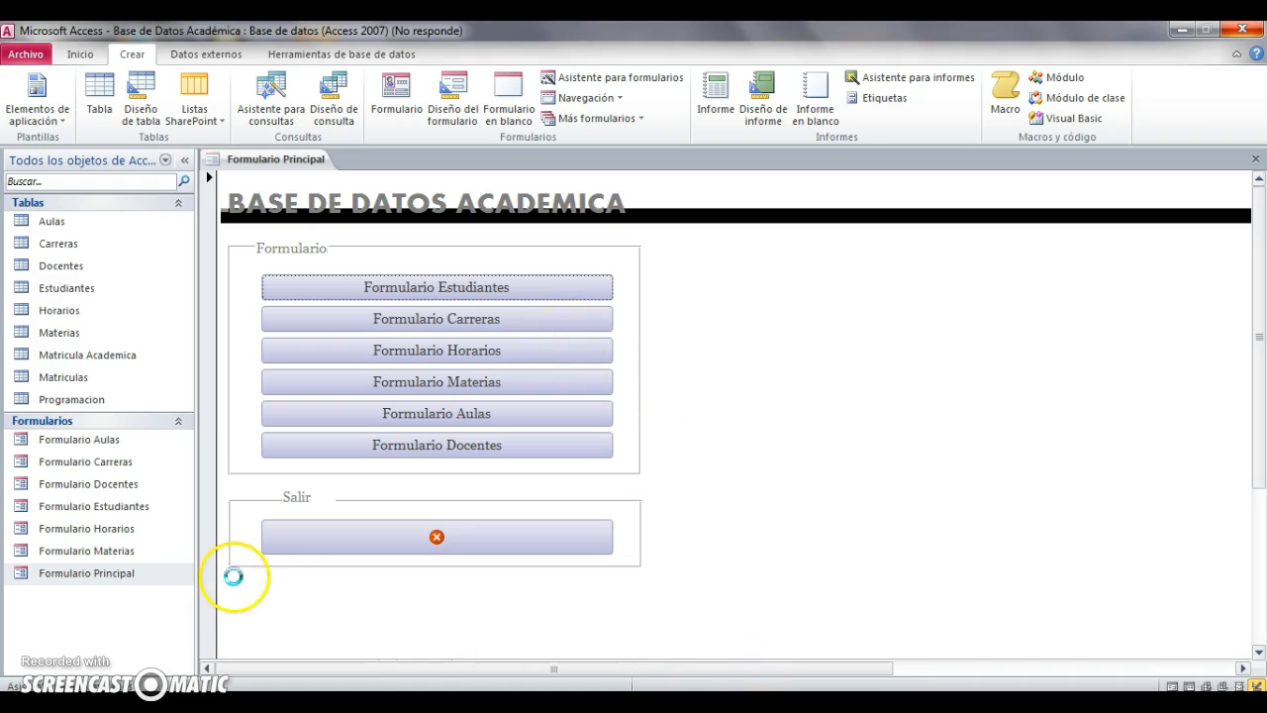
- Compare the code fields of Formulario Programacion with the subject record in Formulario Materias, opened from the main form, and close Formulario Materias
{"action": "left_click", "coordinate": [398, 269]}
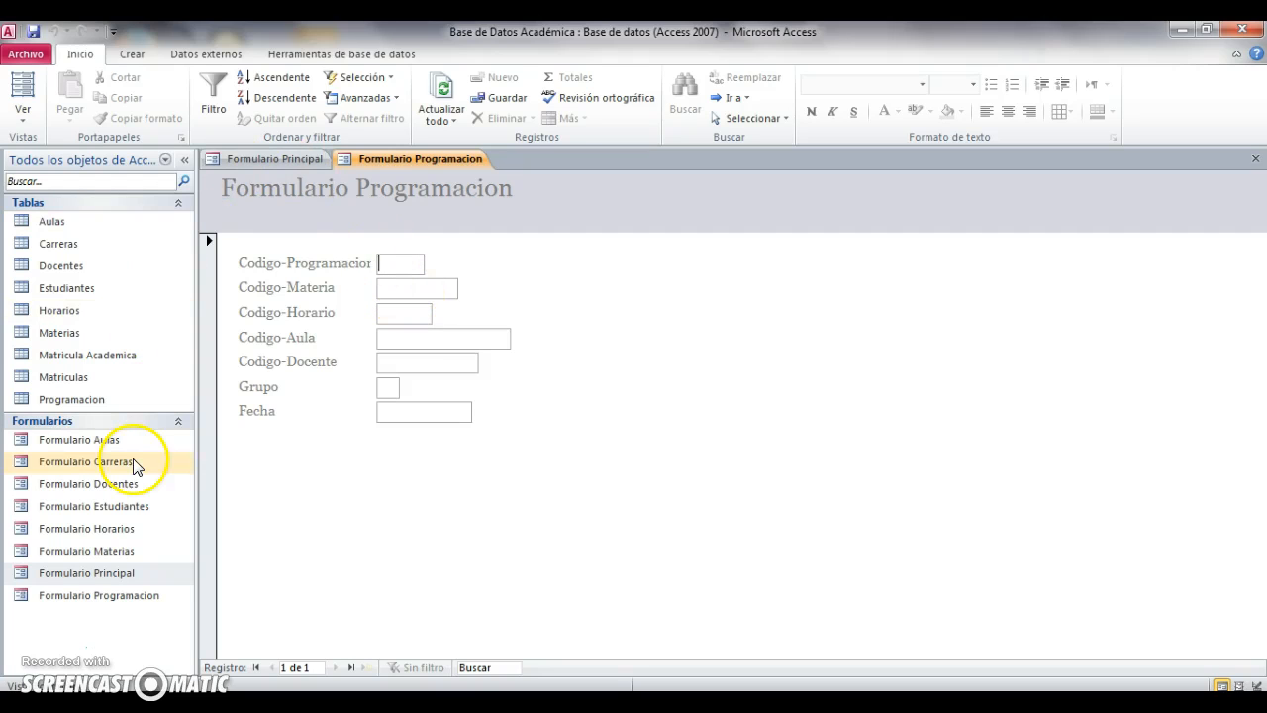
{"action": "left_click", "coordinate": [391, 287]}
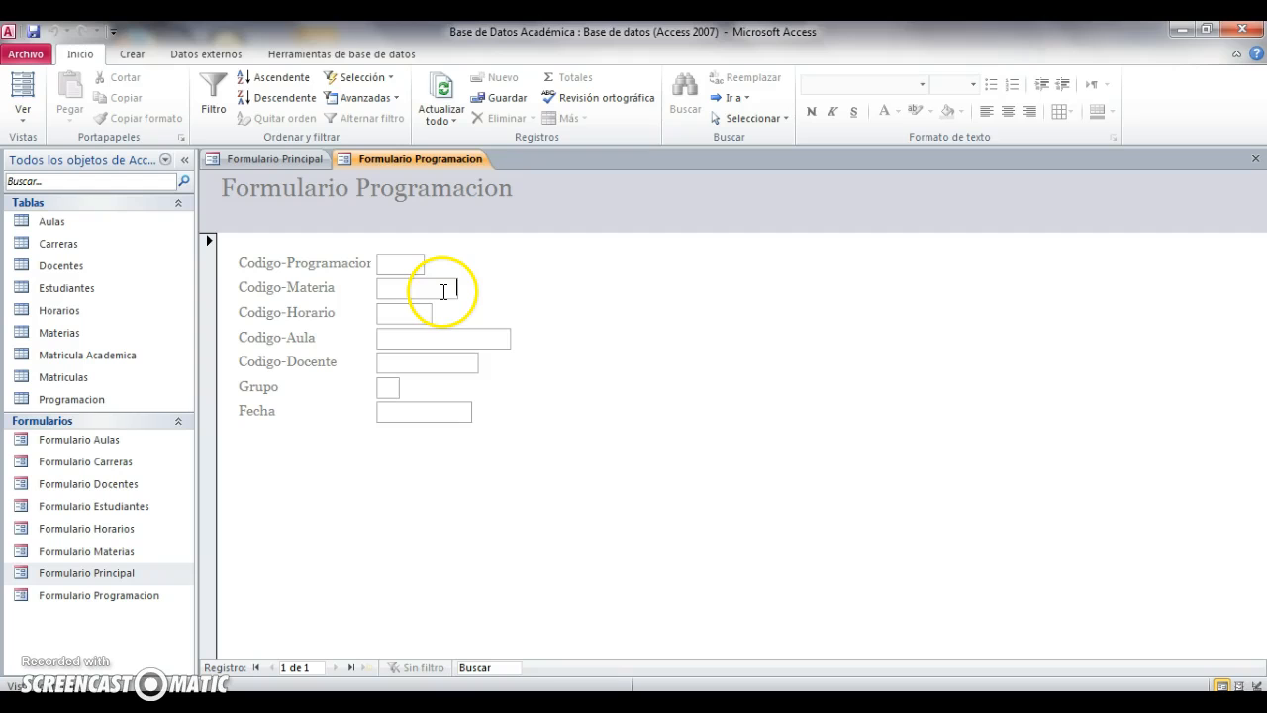
{"action": "left_click", "coordinate": [256, 158]}
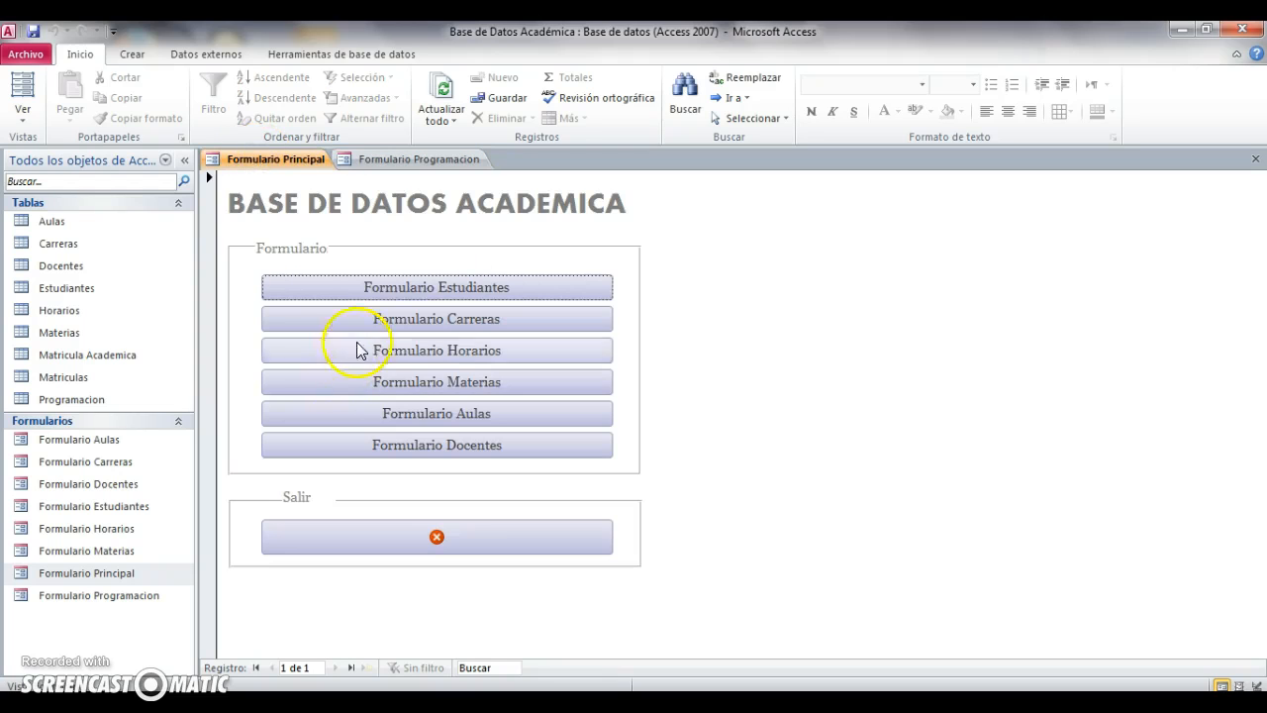
{"action": "left_click", "coordinate": [458, 385]}
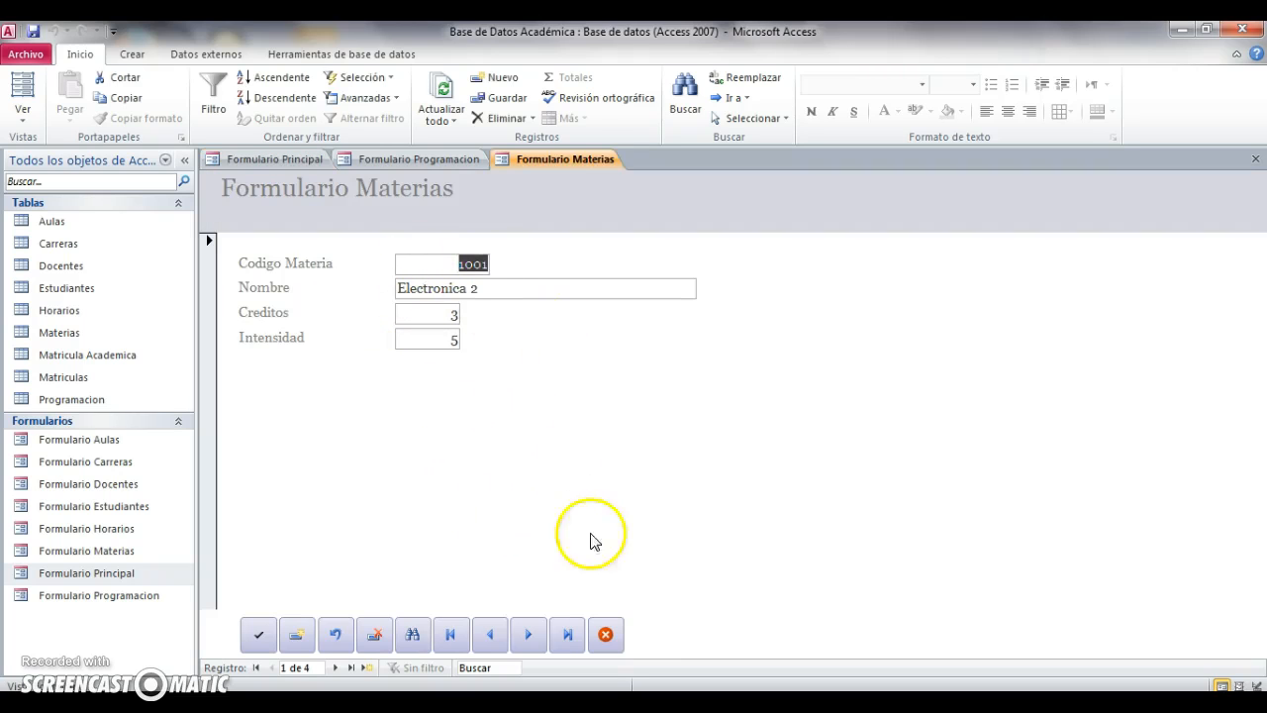
{"action": "left_click", "coordinate": [606, 635]}
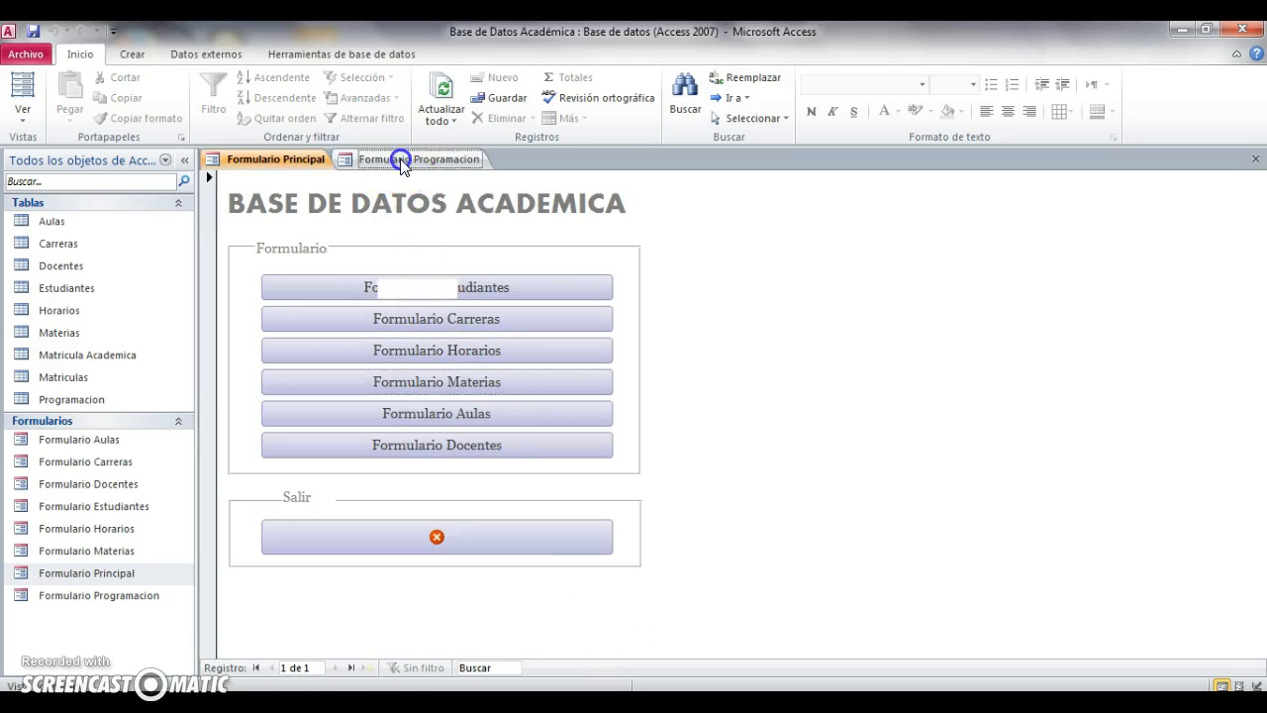
{"action": "left_click", "coordinate": [400, 160]}
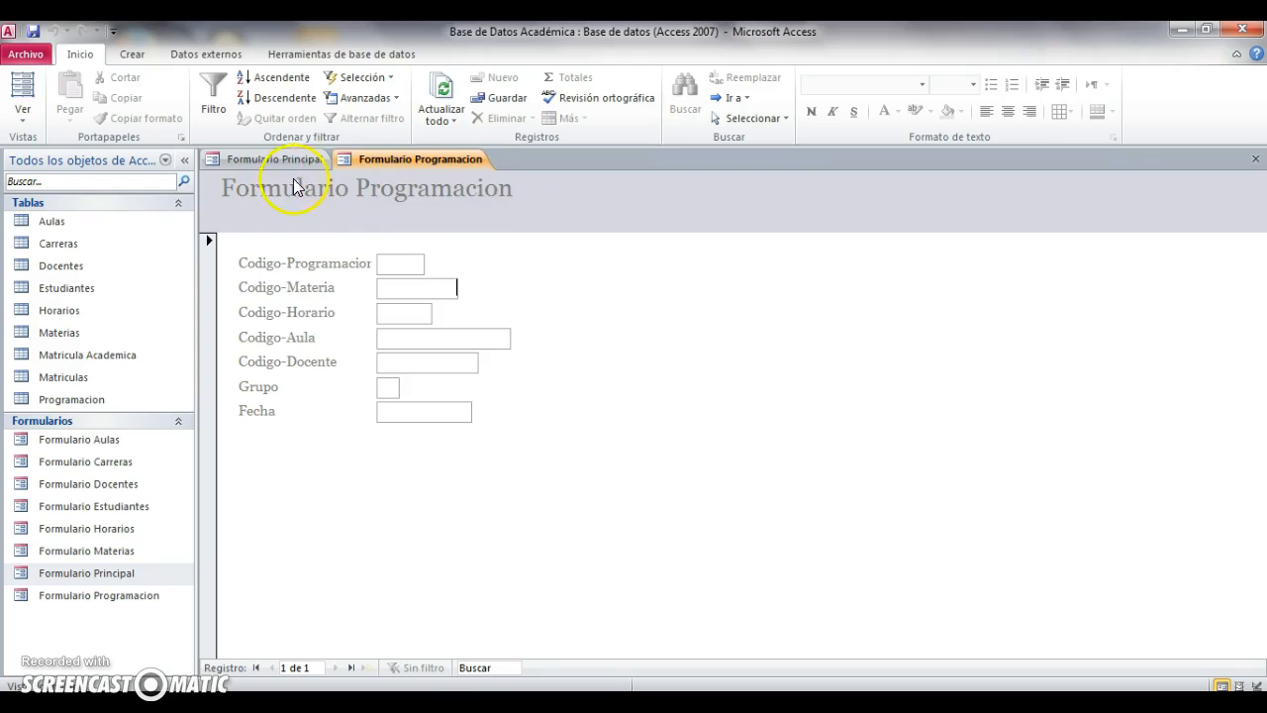
{"action": "left_click", "coordinate": [444, 287]}
- Switch Formulario Programacion to design view and widen the form area to about 19.5 cm
{"action": "right_click", "coordinate": [426, 161]}
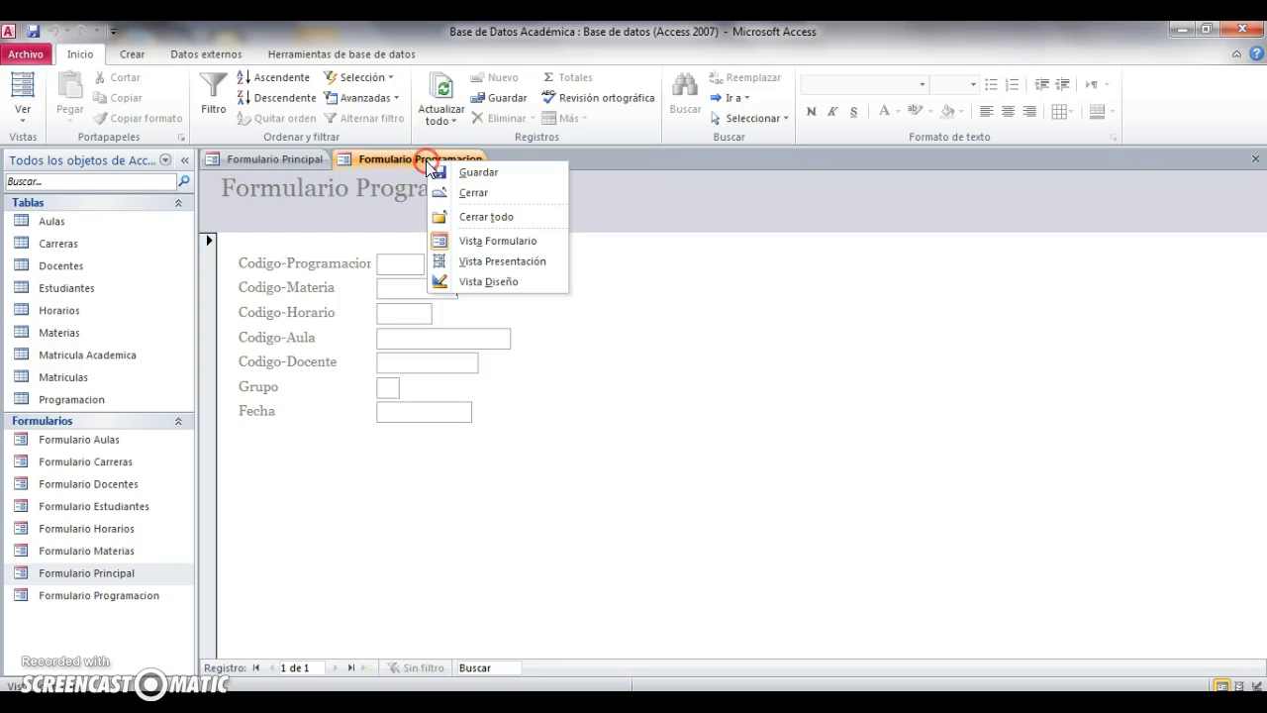
{"action": "left_click", "coordinate": [484, 282]}
{"action": "left_click_drag", "start_coordinate": [582, 326], "coordinate": [909, 348]}
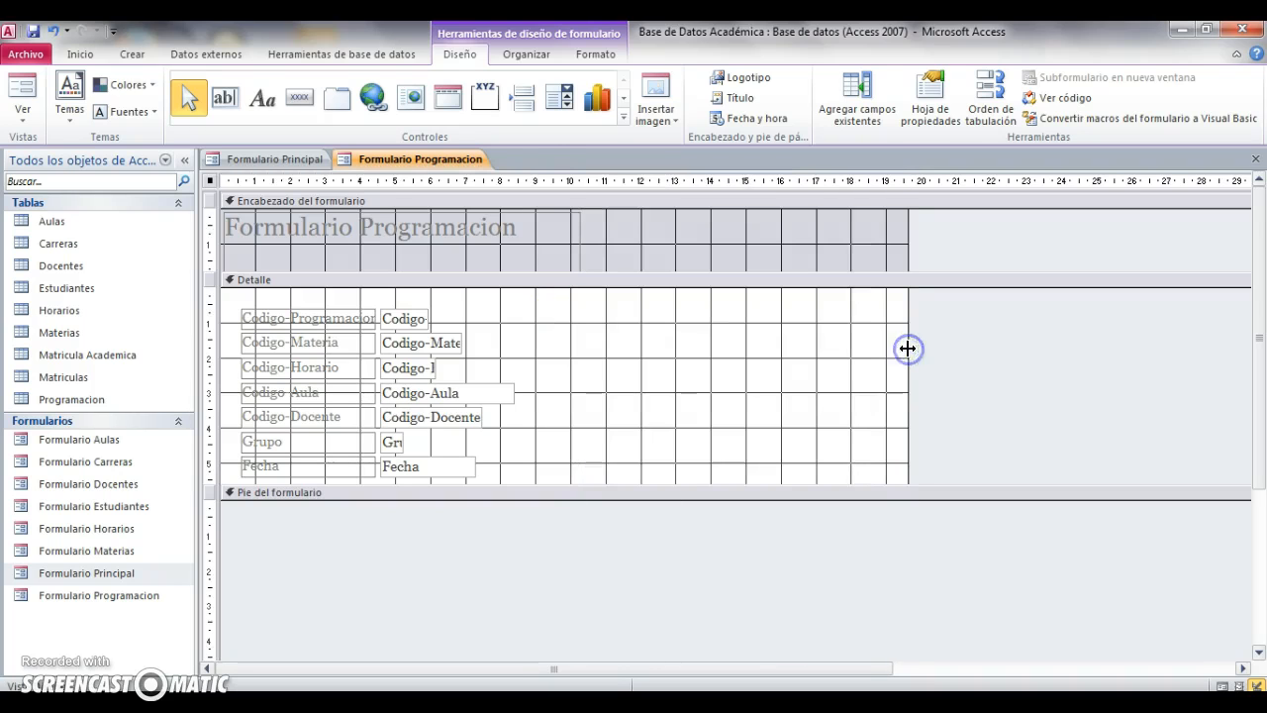
- Place a combo box beside the Codigo-Materia field that looks up its values in the Materias table
{"action": "left_click", "coordinate": [561, 99]}
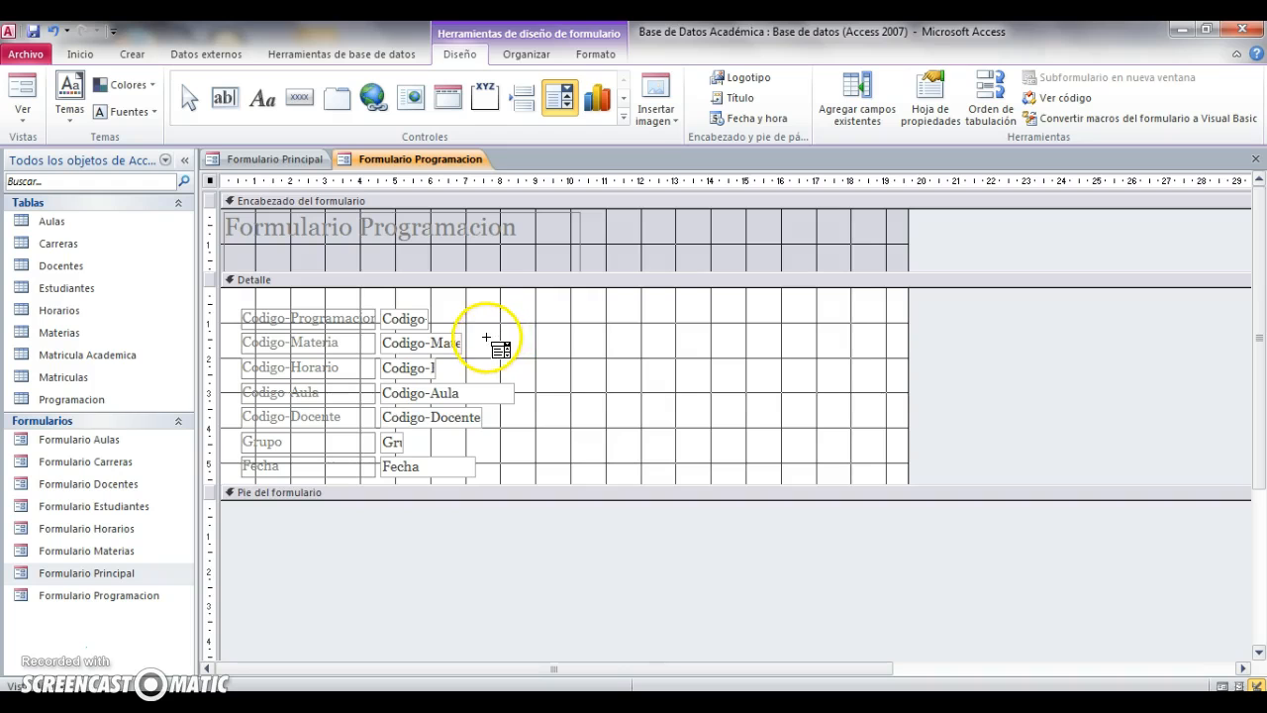
{"action": "left_click", "coordinate": [501, 334]}
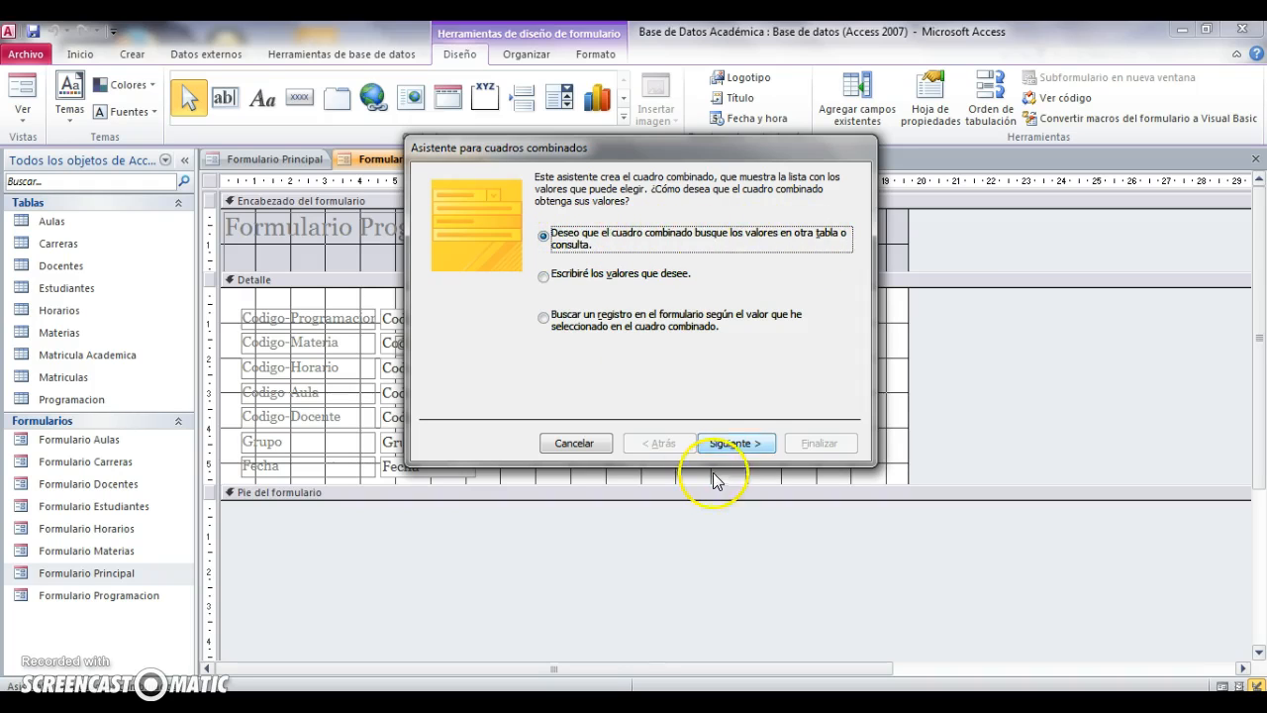
{"action": "left_click", "coordinate": [750, 444]}
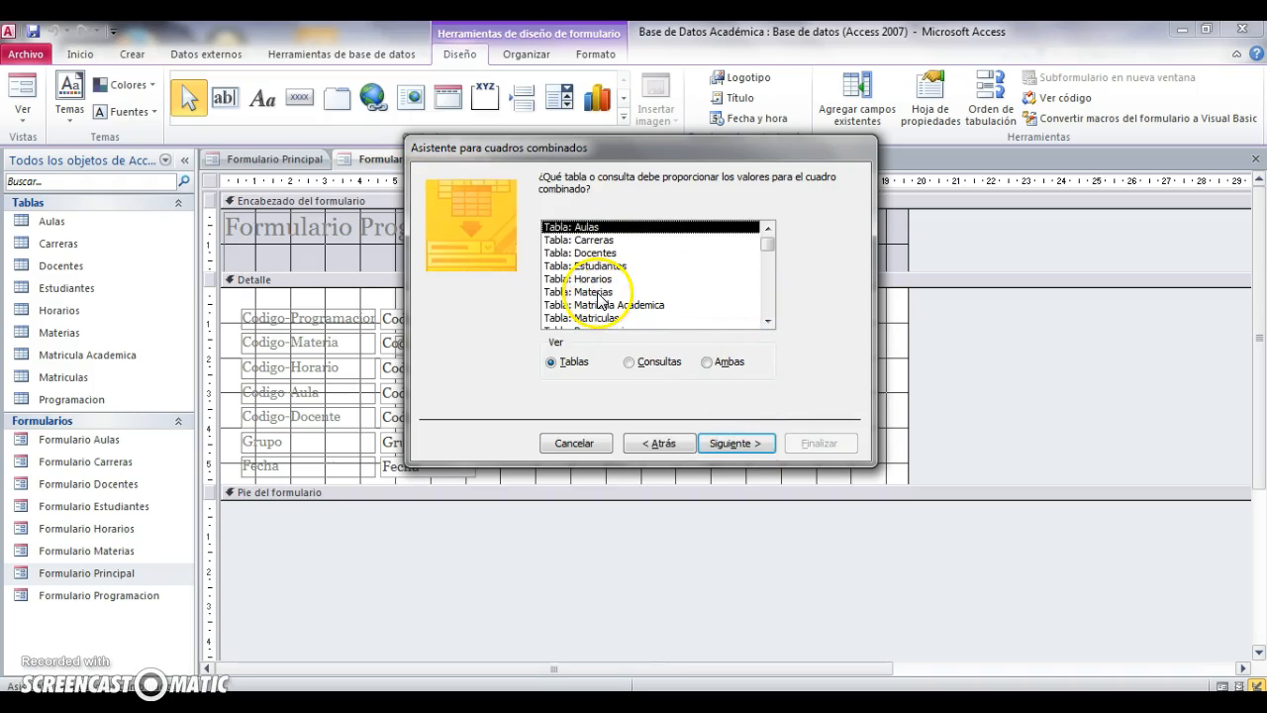
{"action": "left_click", "coordinate": [598, 292]}
{"action": "left_click", "coordinate": [747, 445]}
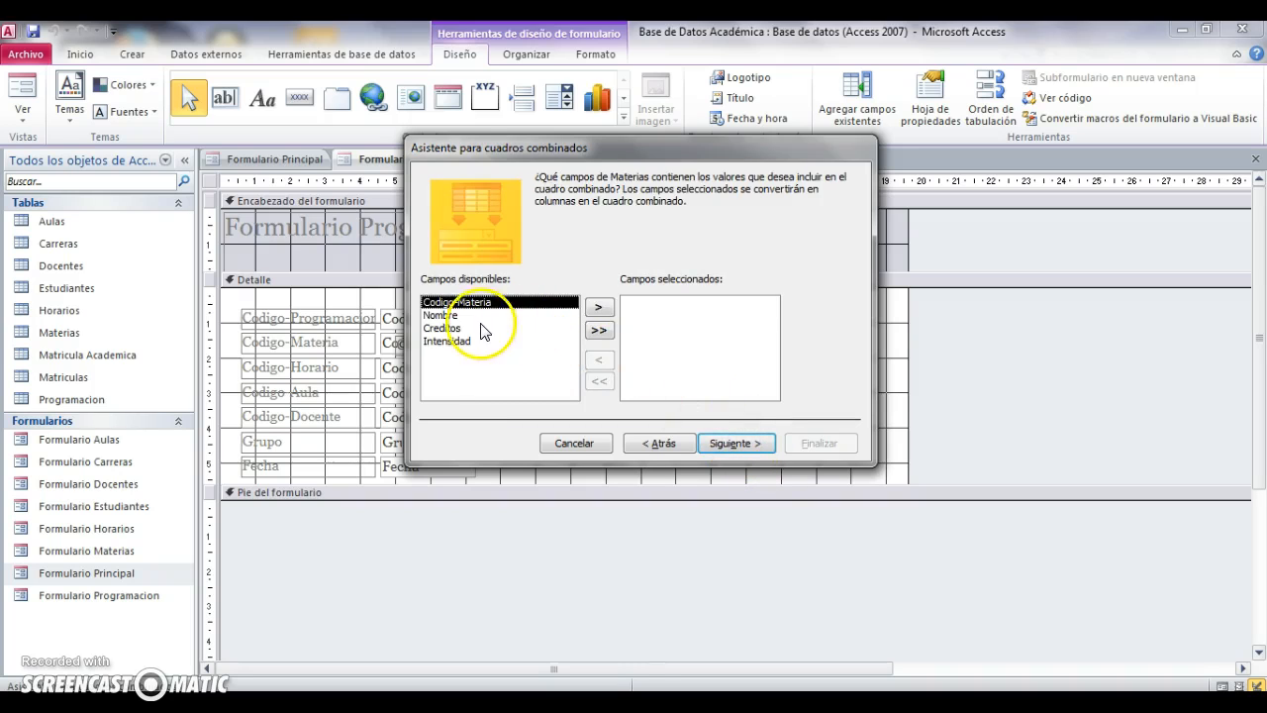
- Include the Codigo-Materia and Nombre fields in the combo box and sort its list by Nombre in ascending order
{"action": "left_click", "coordinate": [597, 308]}
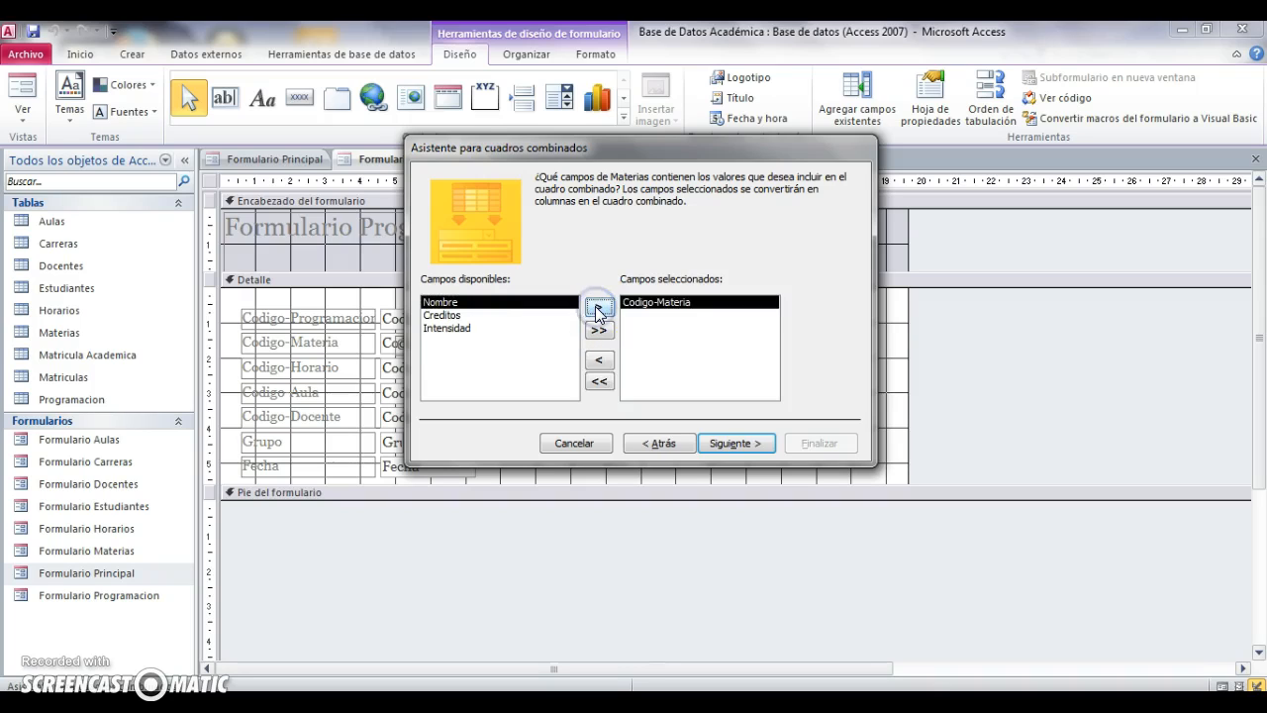
{"action": "left_click", "coordinate": [596, 308]}
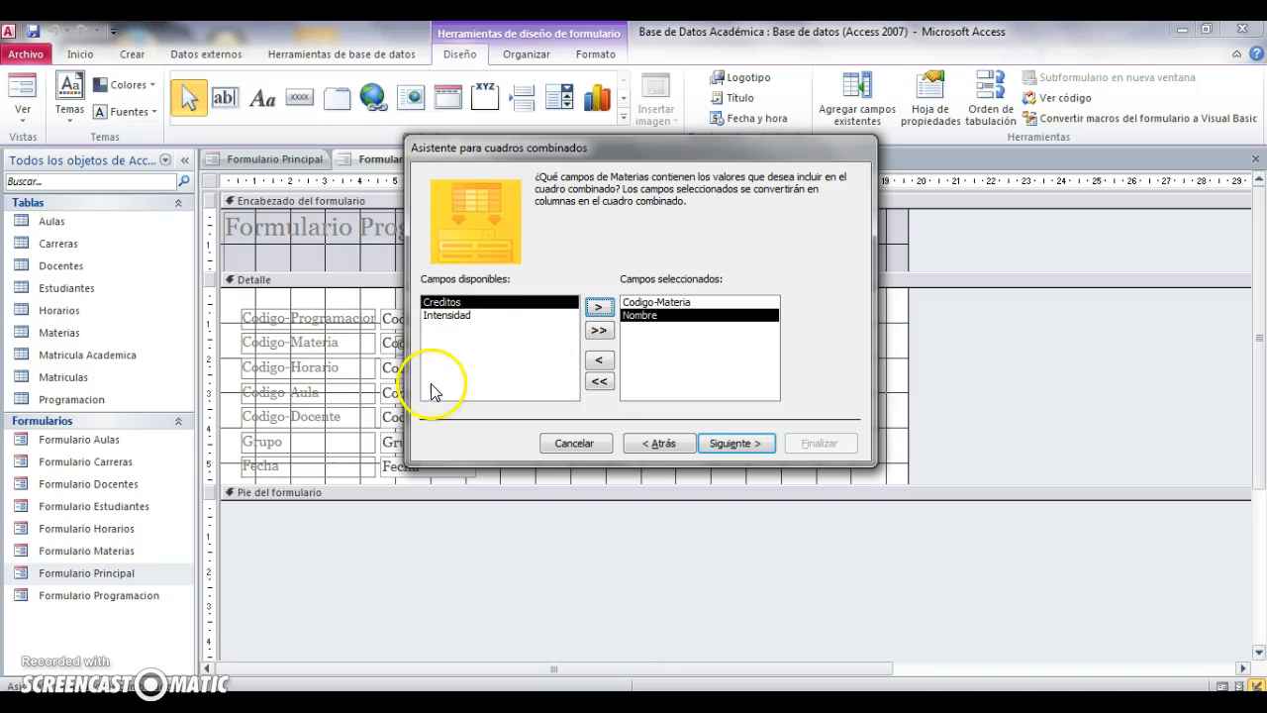
{"action": "left_click", "coordinate": [749, 443]}
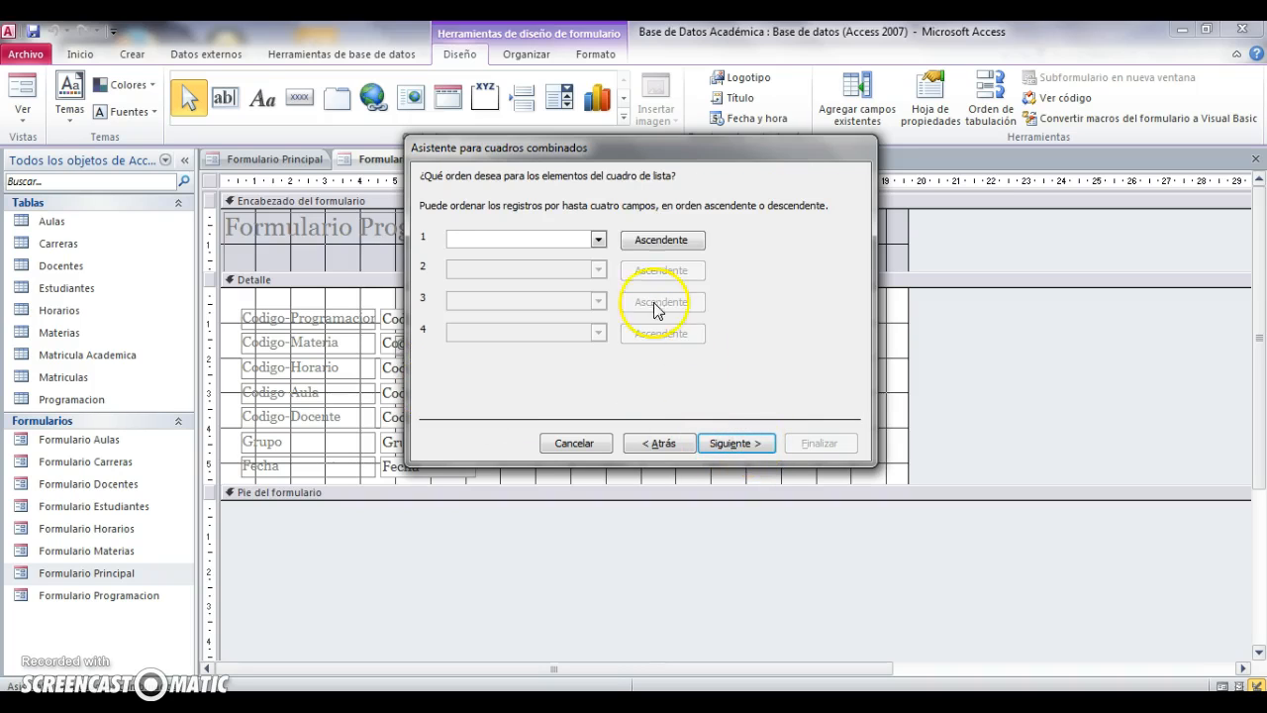
{"action": "left_click", "coordinate": [598, 240]}
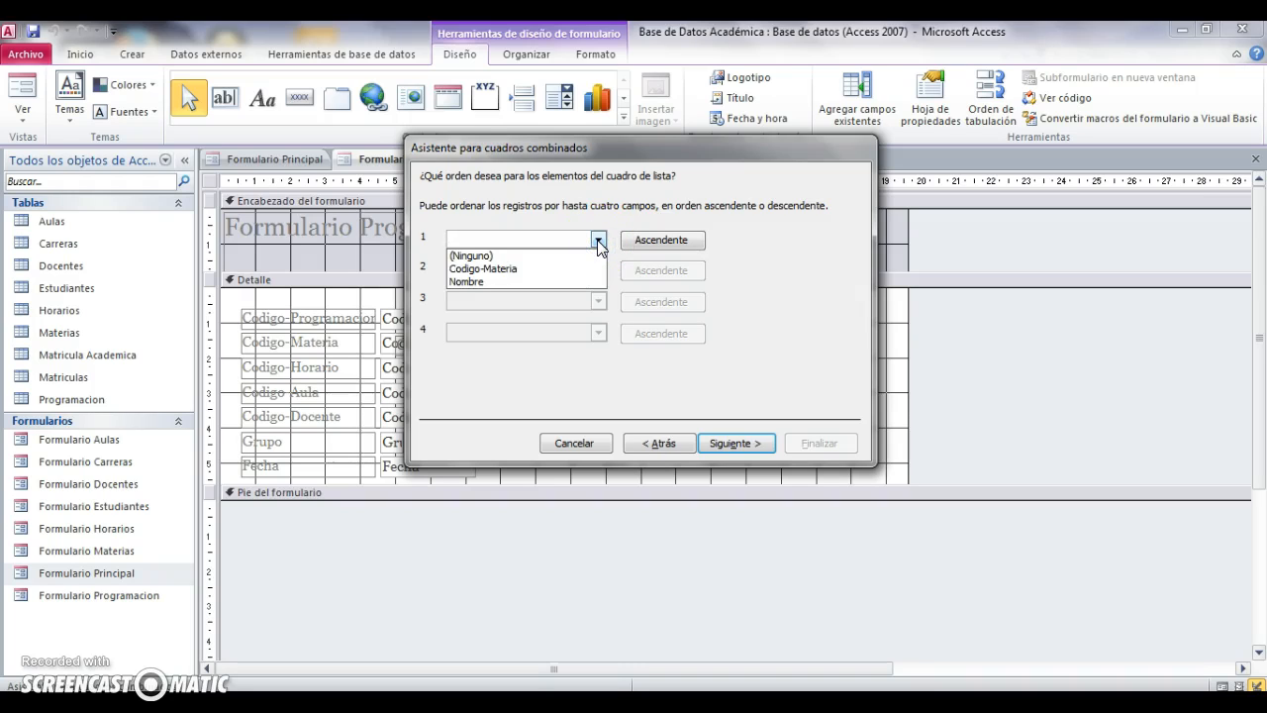
{"action": "left_click", "coordinate": [472, 282]}
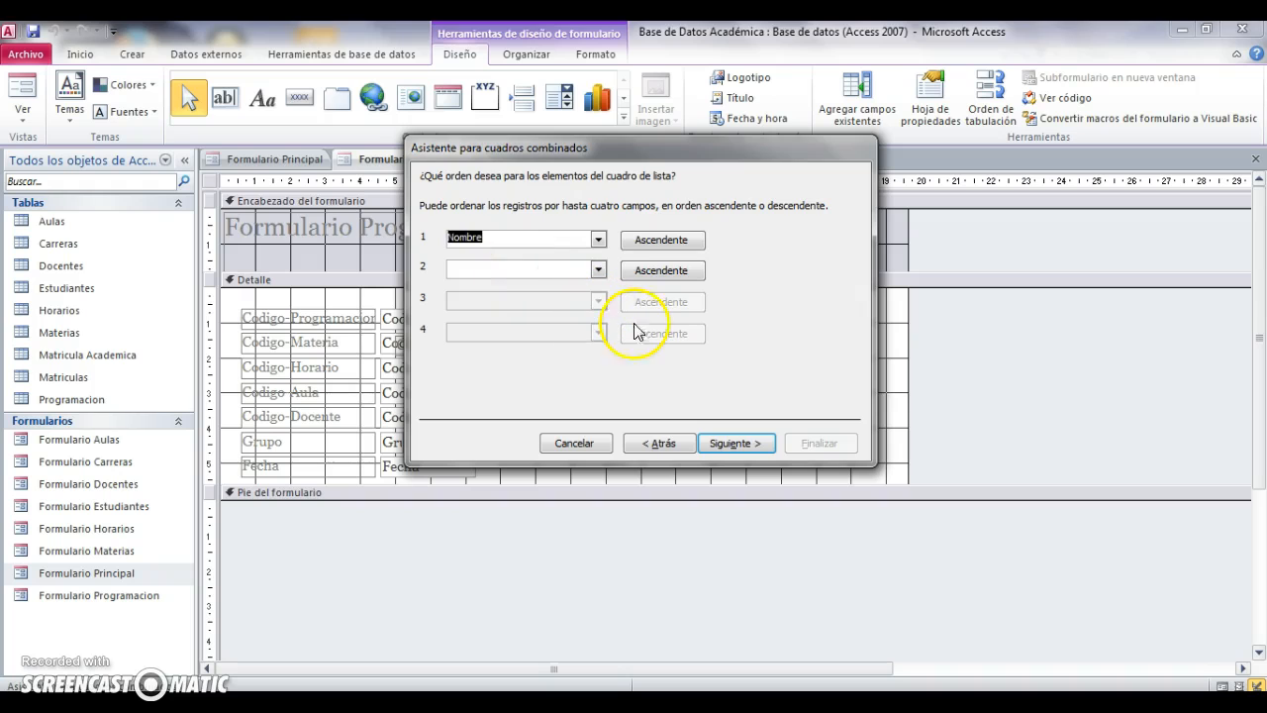
{"action": "left_click", "coordinate": [733, 442]}
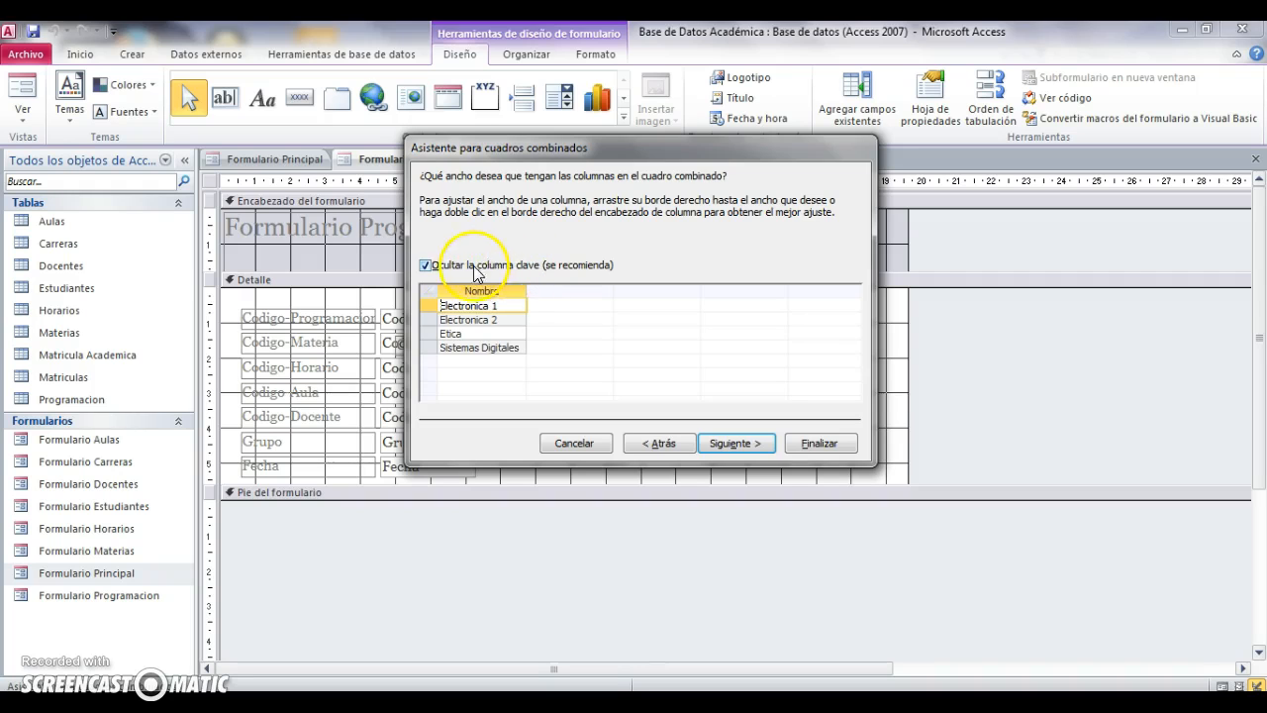
- Keep the key column hidden, store the combo box's value in the Codigo-Materia field, and finish the wizard with the default label
{"action": "left_click", "coordinate": [745, 445]}
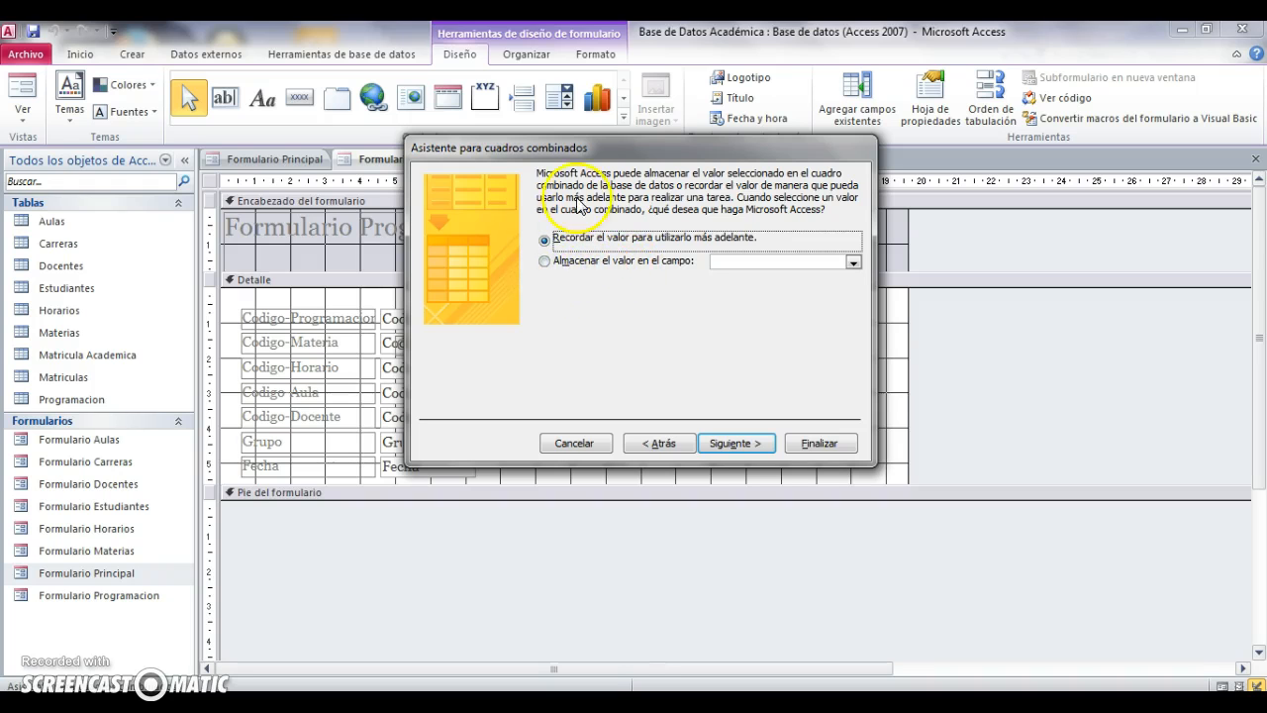
{"action": "left_click_drag", "start_coordinate": [625, 144], "coordinate": [816, 162]}
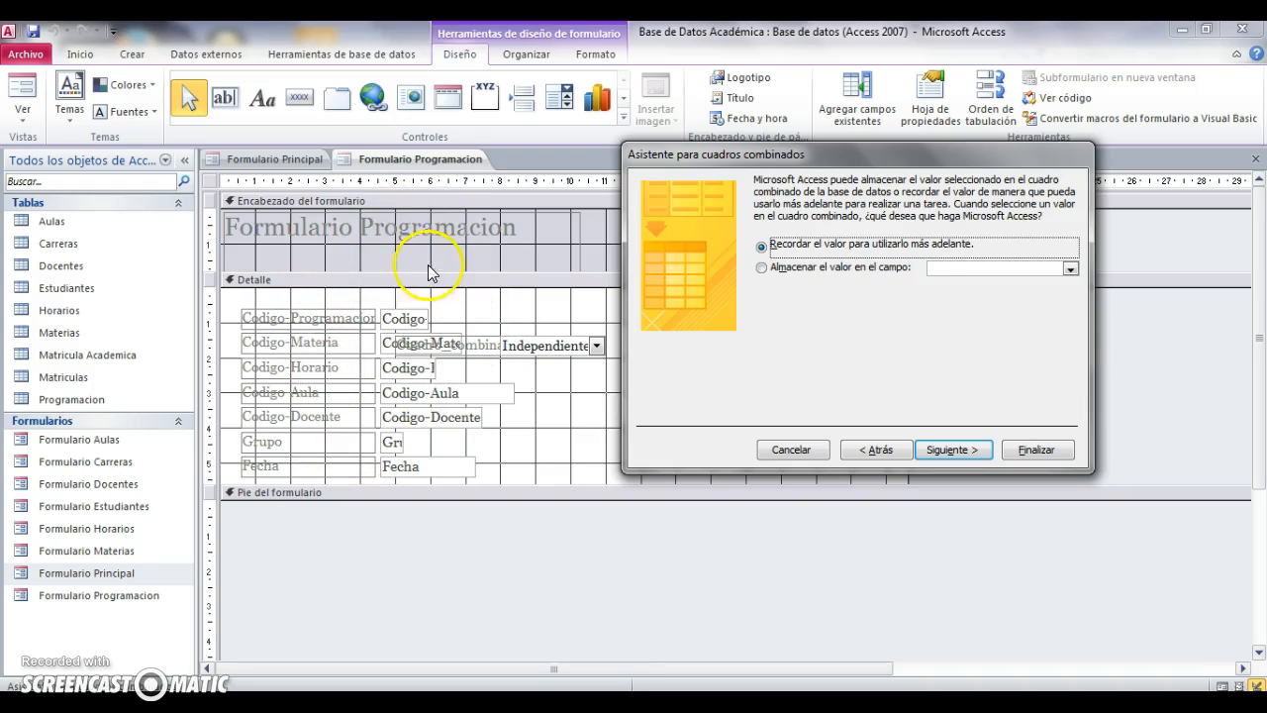
{"action": "left_click", "coordinate": [762, 269]}
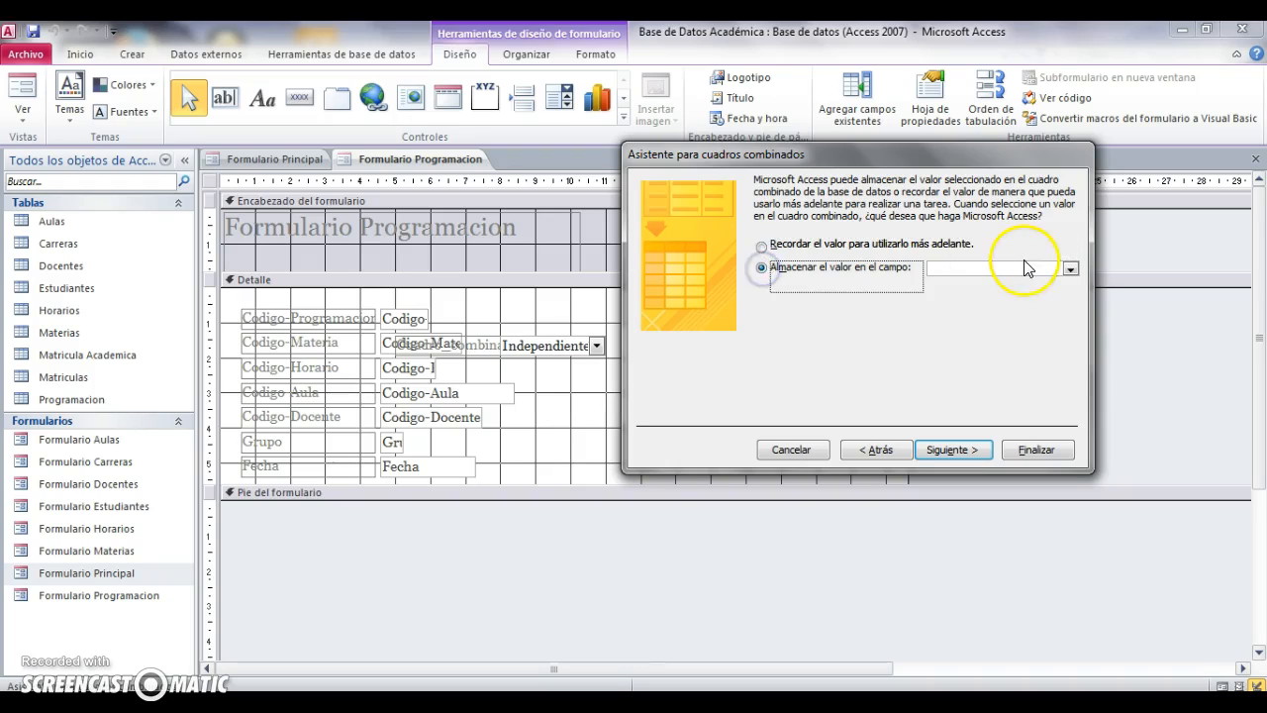
{"action": "left_click", "coordinate": [1070, 270]}
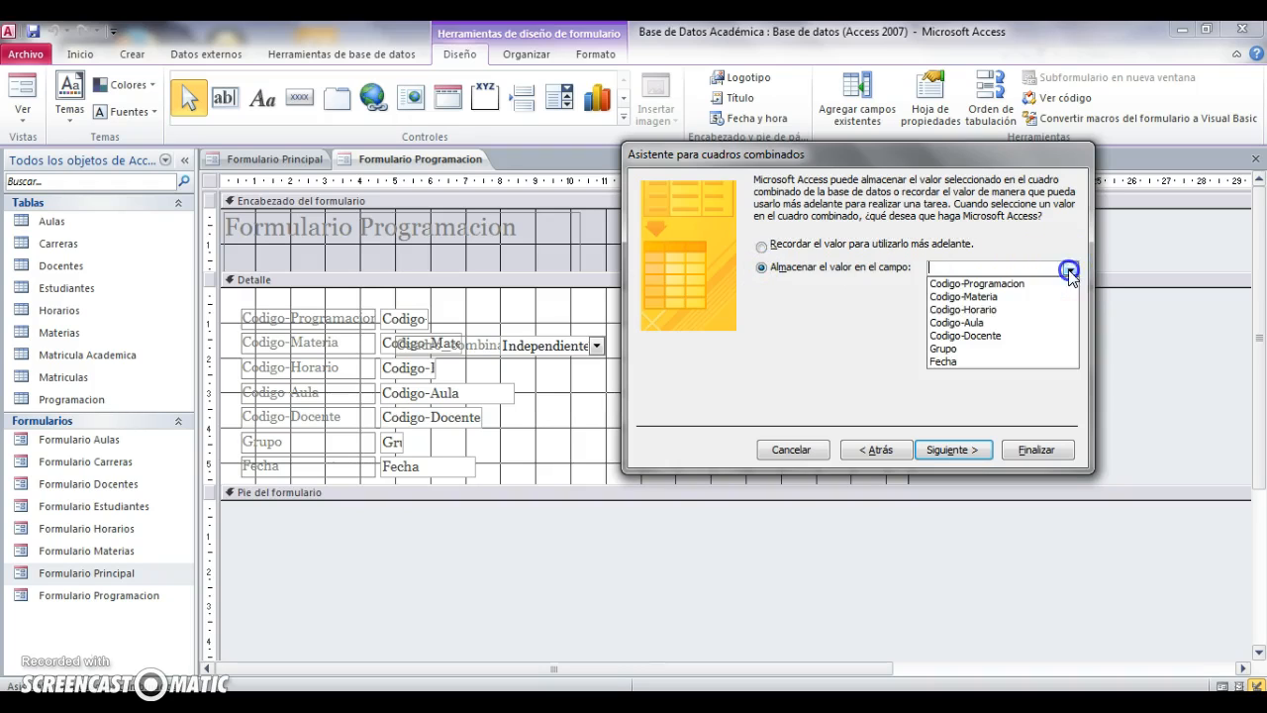
{"action": "left_click", "coordinate": [980, 297]}
{"action": "left_click", "coordinate": [952, 451]}
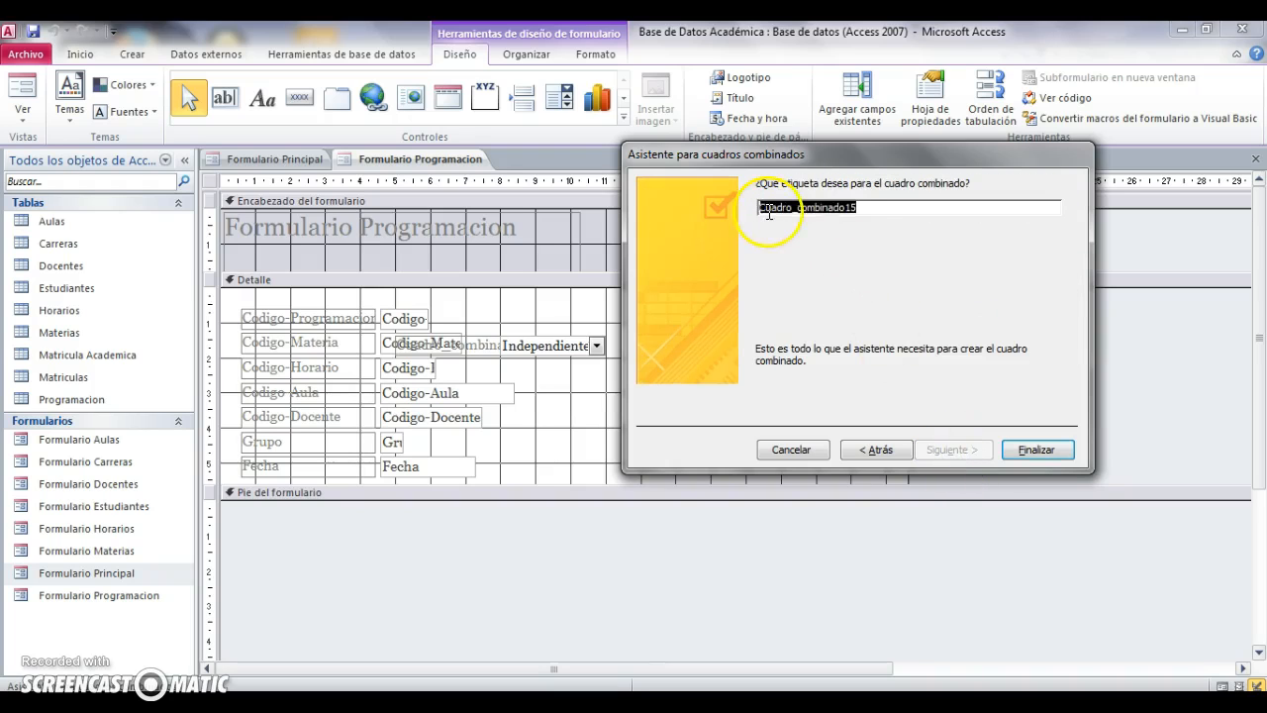
{"action": "left_click", "coordinate": [1035, 450]}
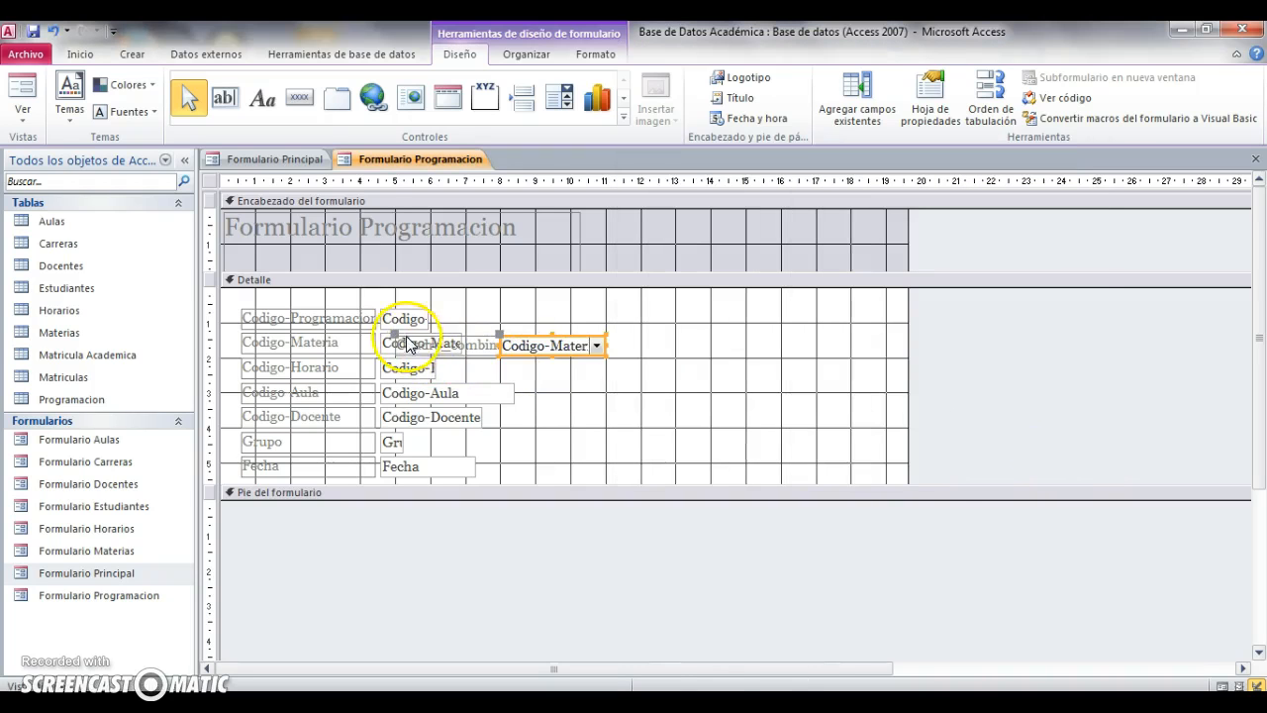
- Move the new combo box's label away from the Codigo-Materia field and delete it
{"action": "left_click_drag", "start_coordinate": [396, 334], "coordinate": [650, 329]}
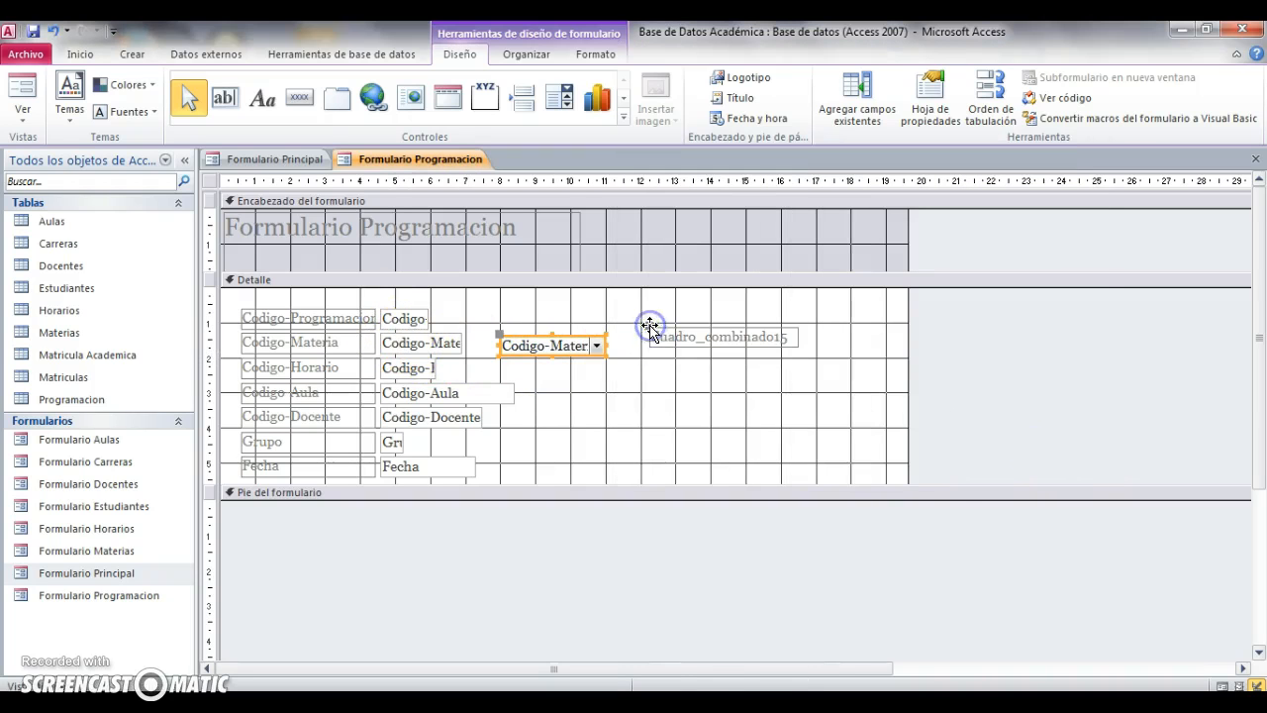
{"action": "left_click", "coordinate": [648, 325]}
{"action": "left_click", "coordinate": [687, 329]}
{"action": "key", "text": "Delete"}
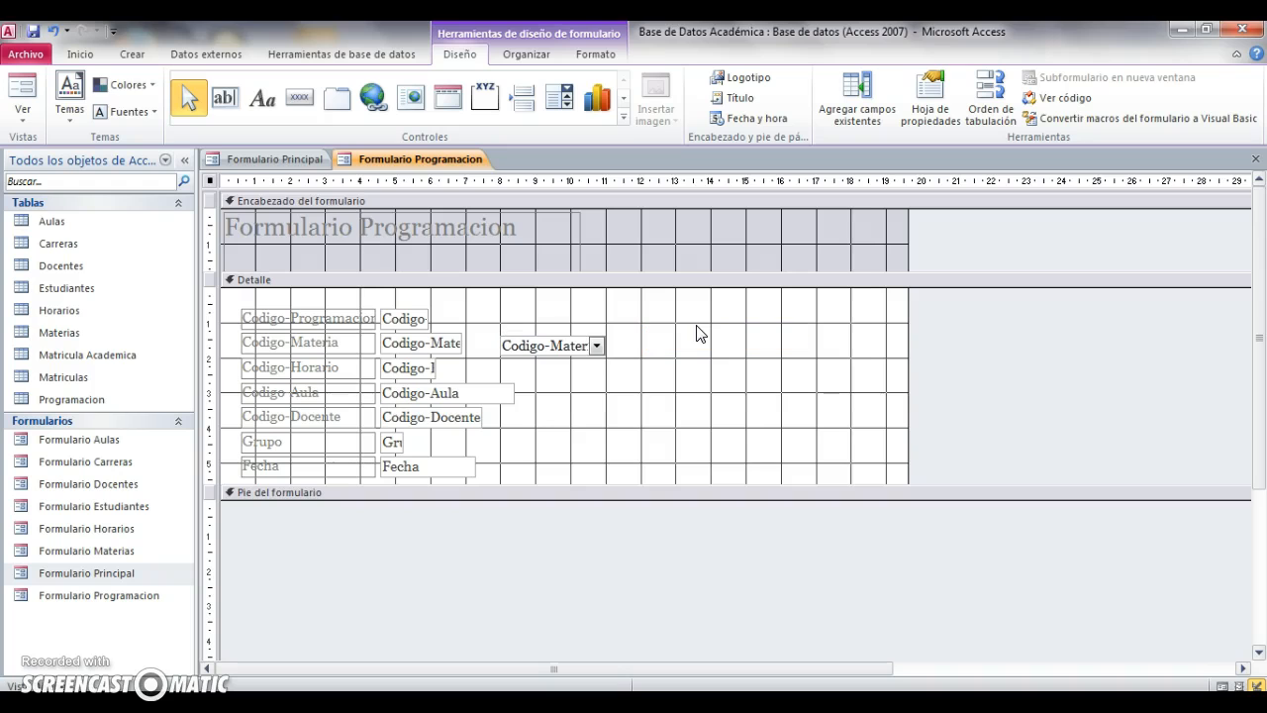
- Widen the subject combo box to about 8 cm, extending it closer to the Codigo-Materia field
{"action": "left_click", "coordinate": [563, 346]}
{"action": "left_click_drag", "start_coordinate": [601, 344], "coordinate": [758, 347]}
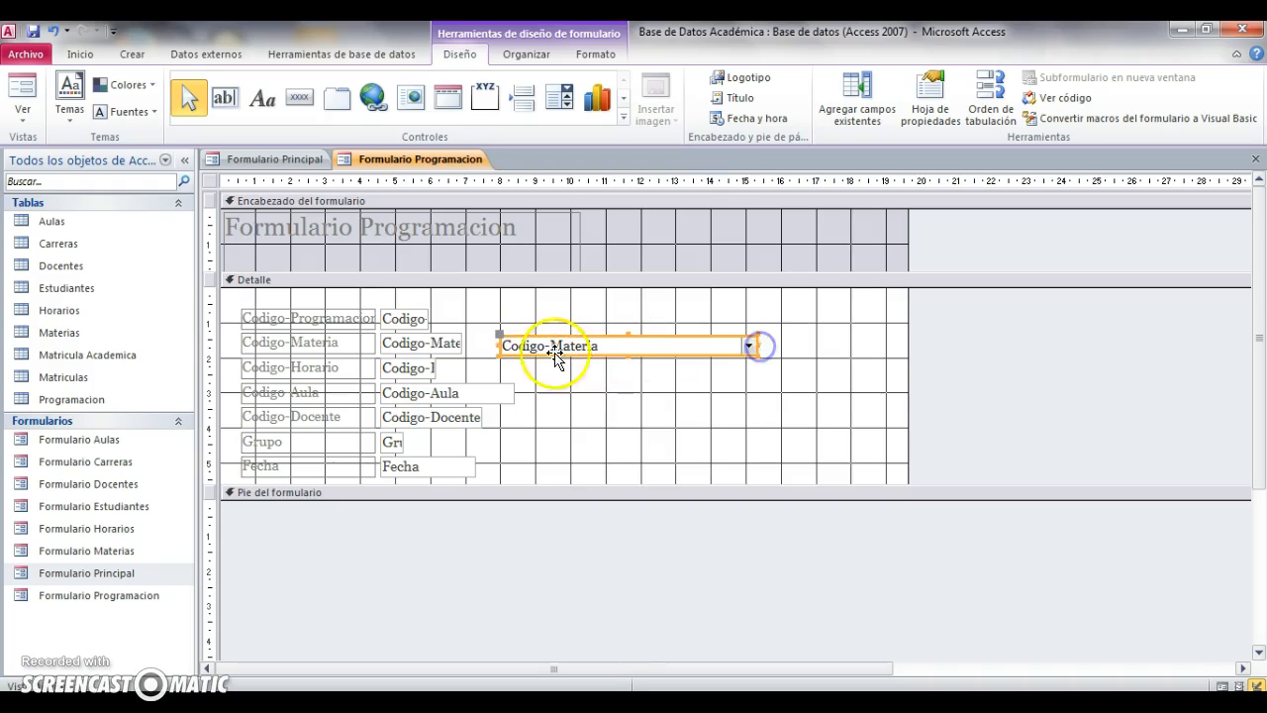
{"action": "left_click_drag", "start_coordinate": [500, 345], "coordinate": [477, 342]}
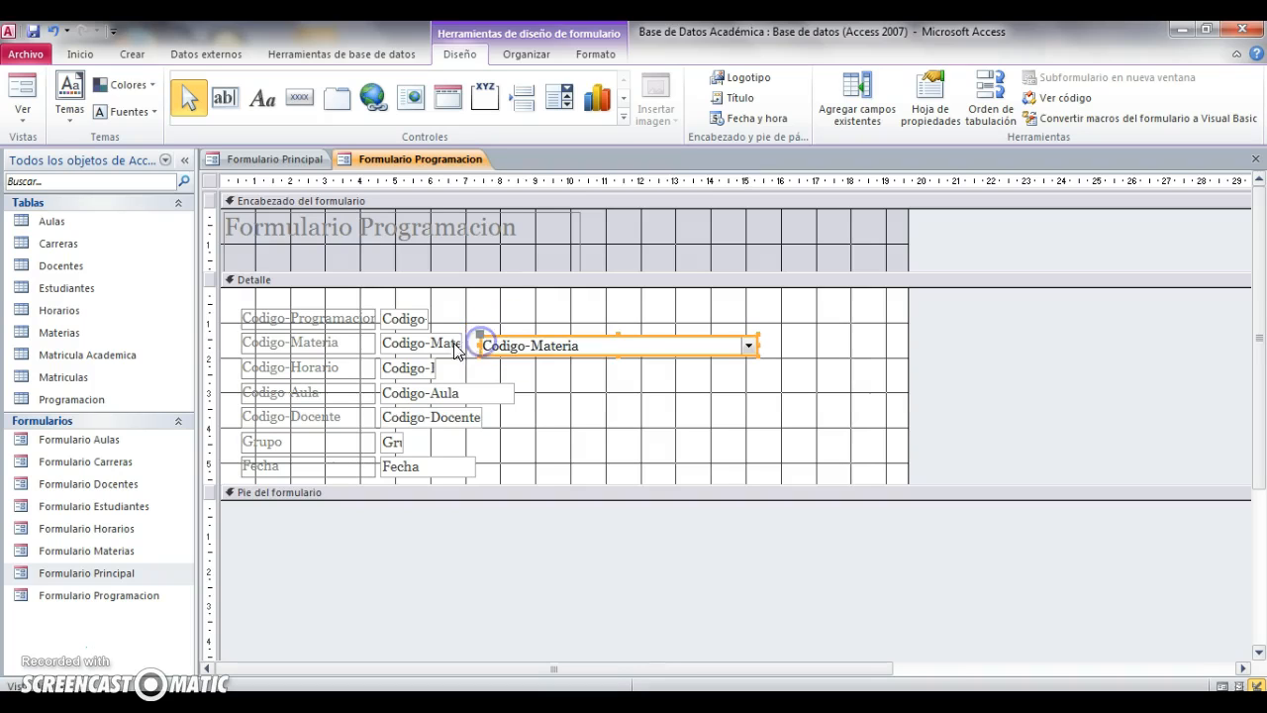
- Test the combo box in form view by choosing Electronica 2, check the Codigo-Materia field, and discard the entry
{"action": "right_click", "coordinate": [400, 163]}
{"action": "left_click", "coordinate": [460, 235]}
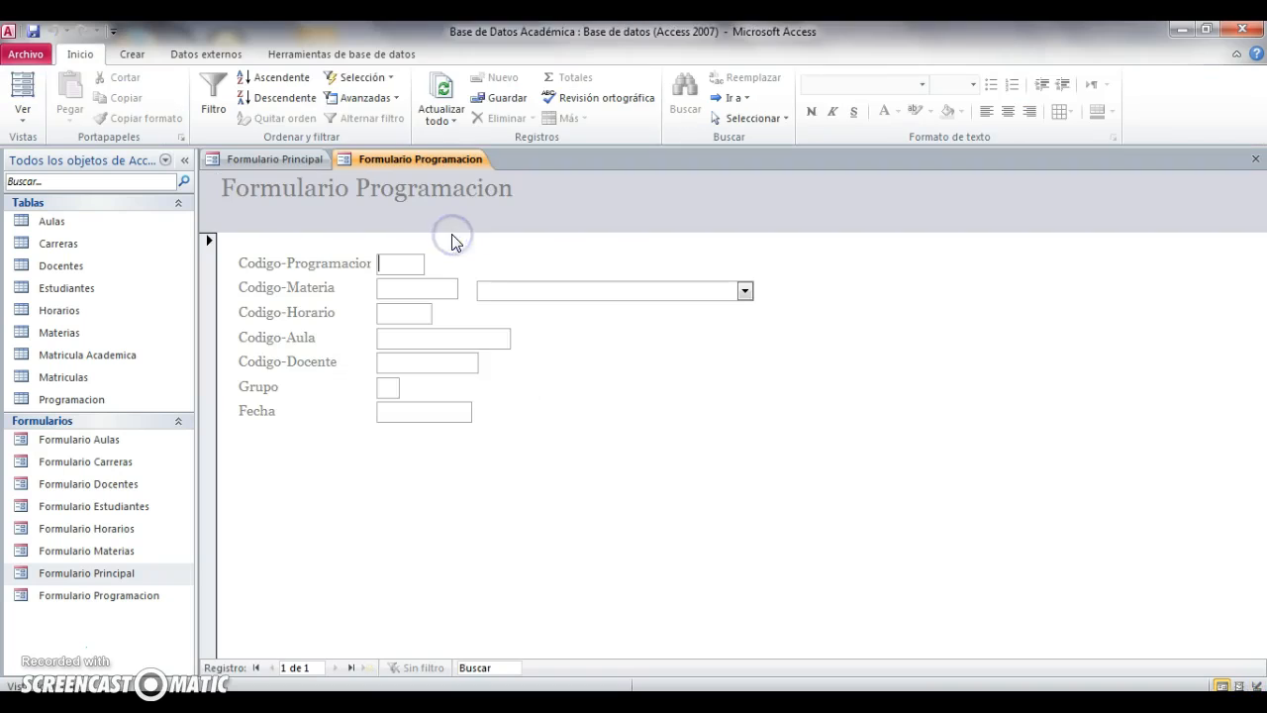
{"action": "left_click", "coordinate": [428, 288]}
{"action": "left_click", "coordinate": [435, 288]}
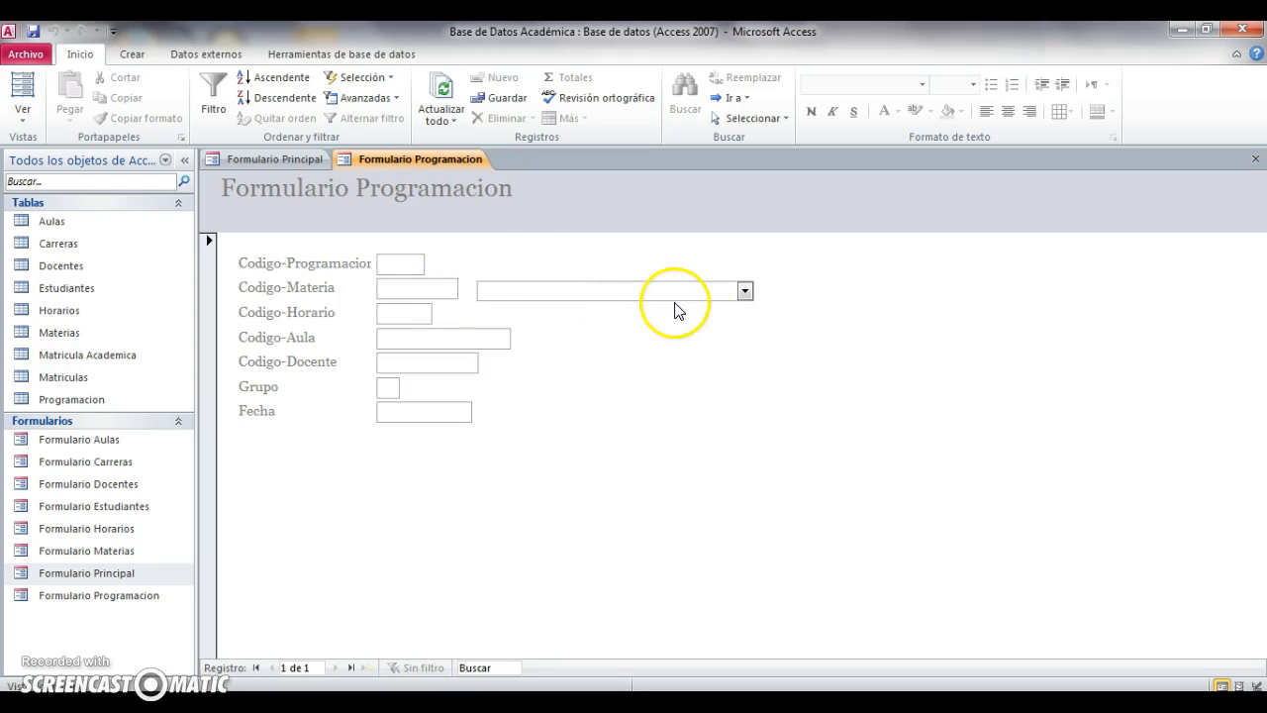
{"action": "left_click", "coordinate": [746, 291]}
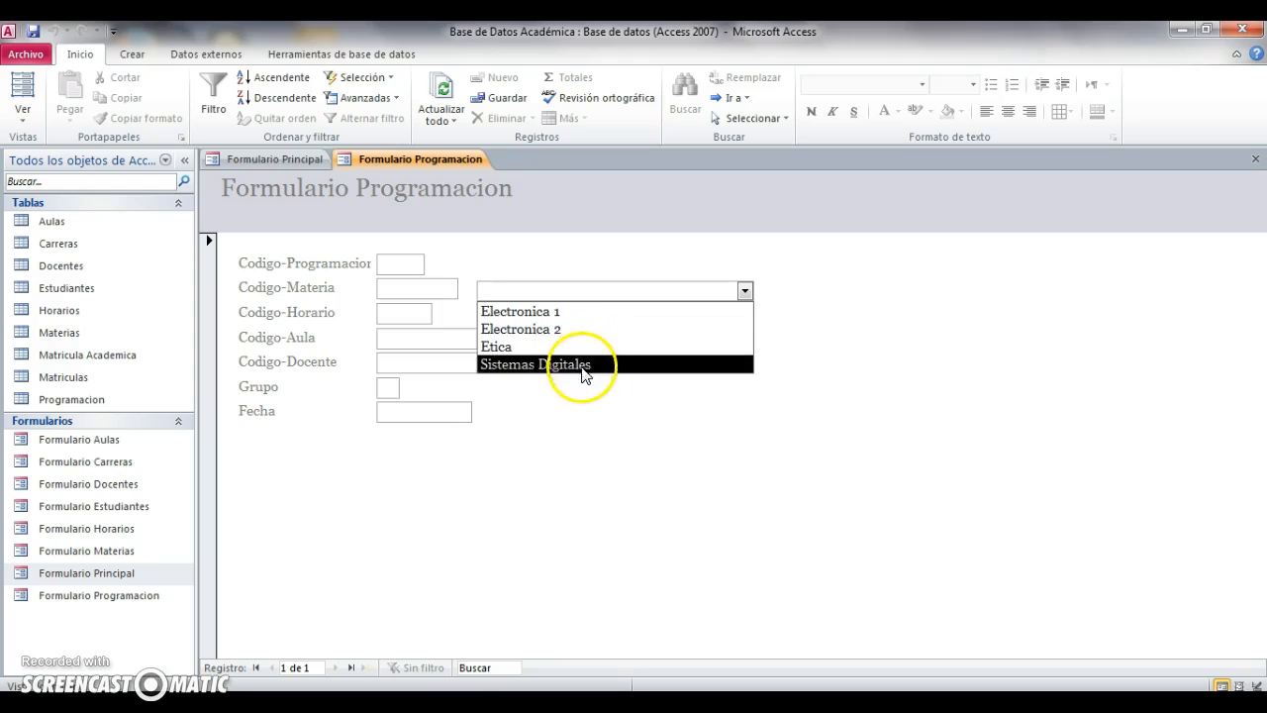
{"action": "left_click", "coordinate": [572, 337]}
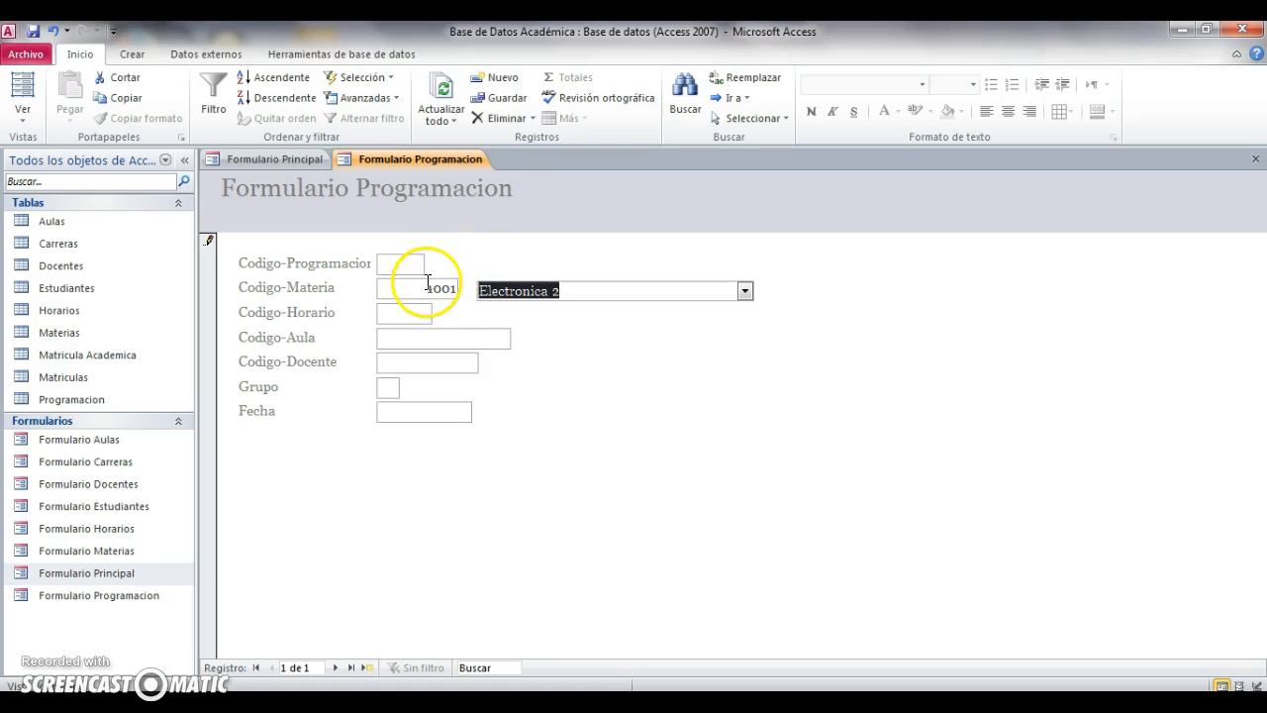
{"action": "left_click", "coordinate": [423, 288]}
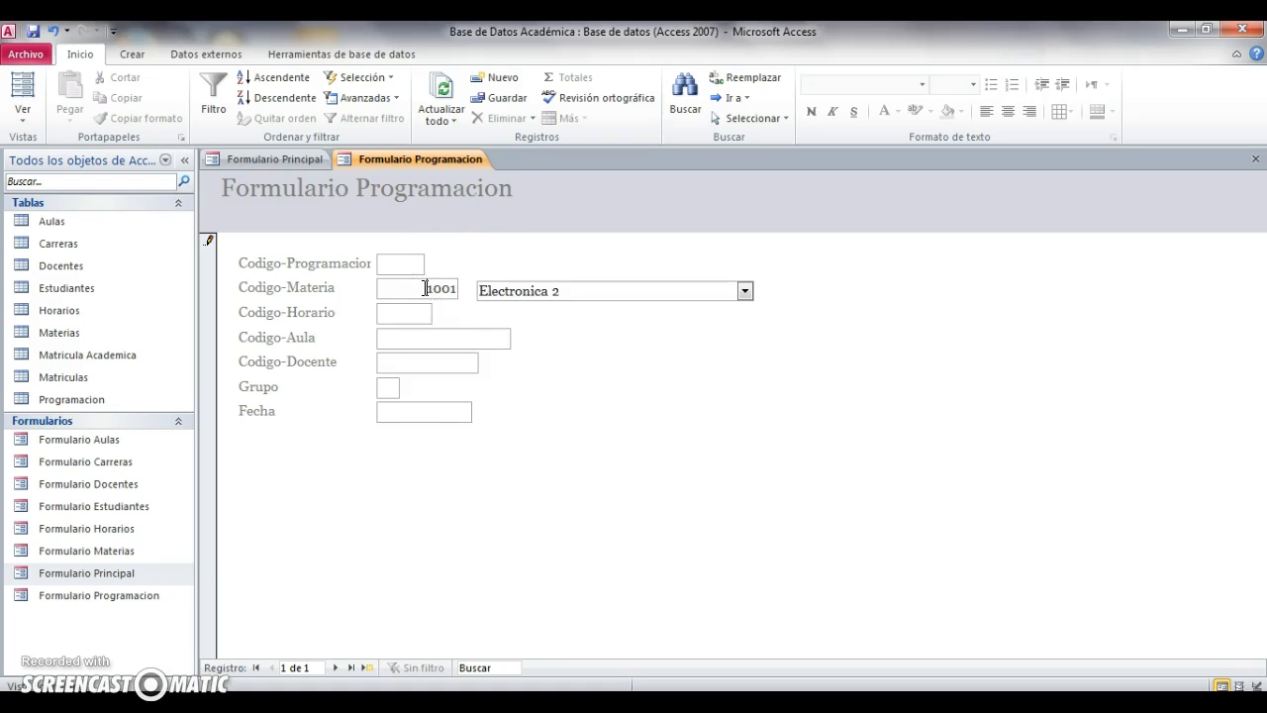
{"action": "key", "text": "Escape"}
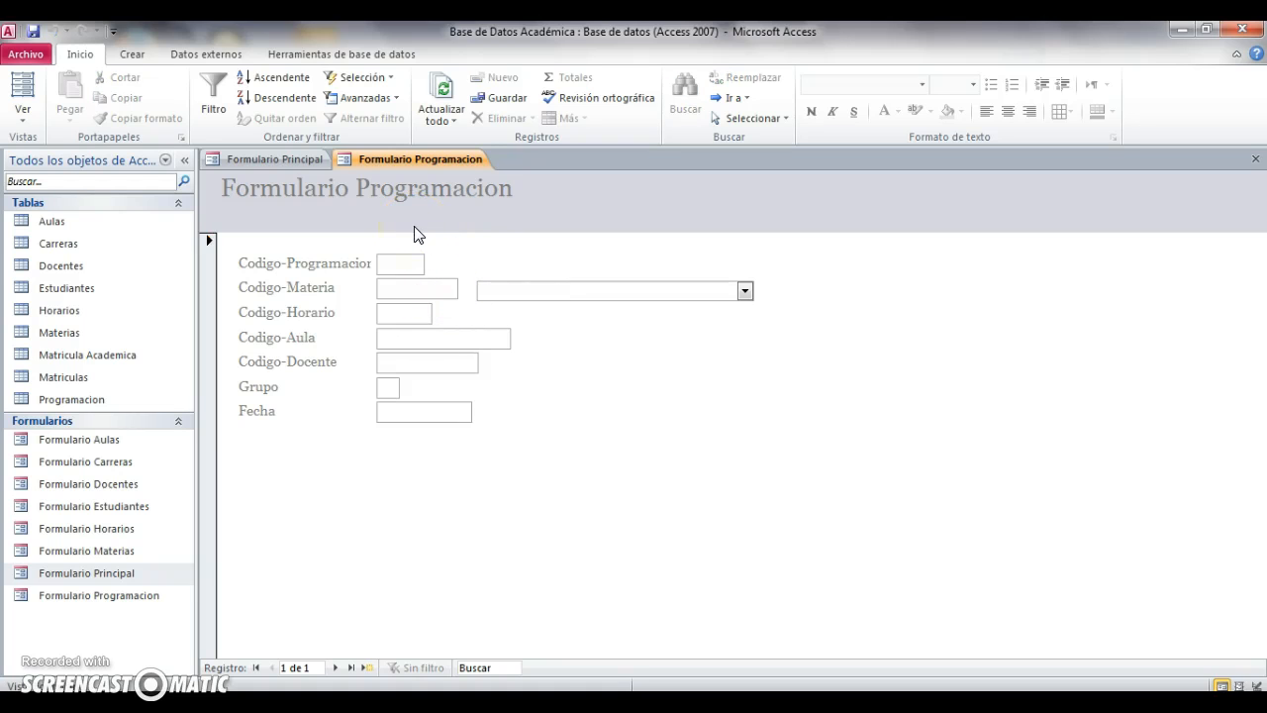
- Return the form to design view and set the Codigo-Materia text box's Habilitado property to No
{"action": "right_click", "coordinate": [421, 162]}
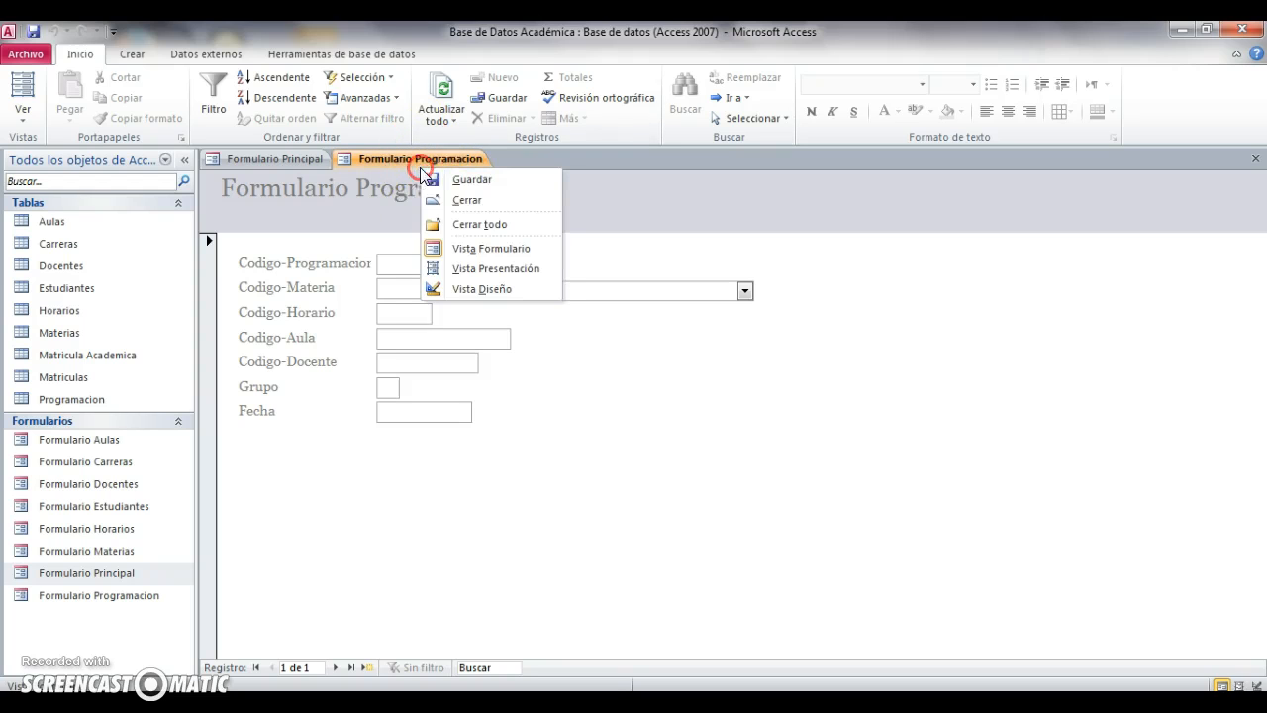
{"action": "left_click", "coordinate": [471, 285]}
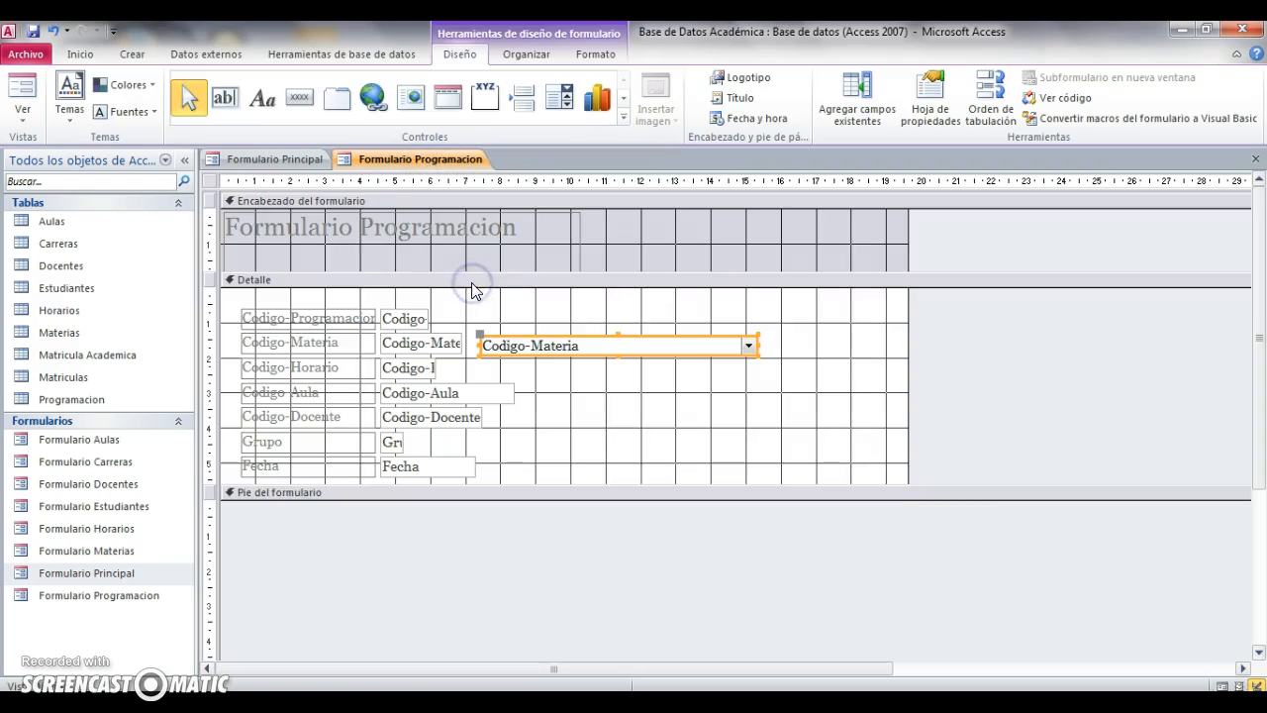
{"action": "left_click", "coordinate": [448, 340]}
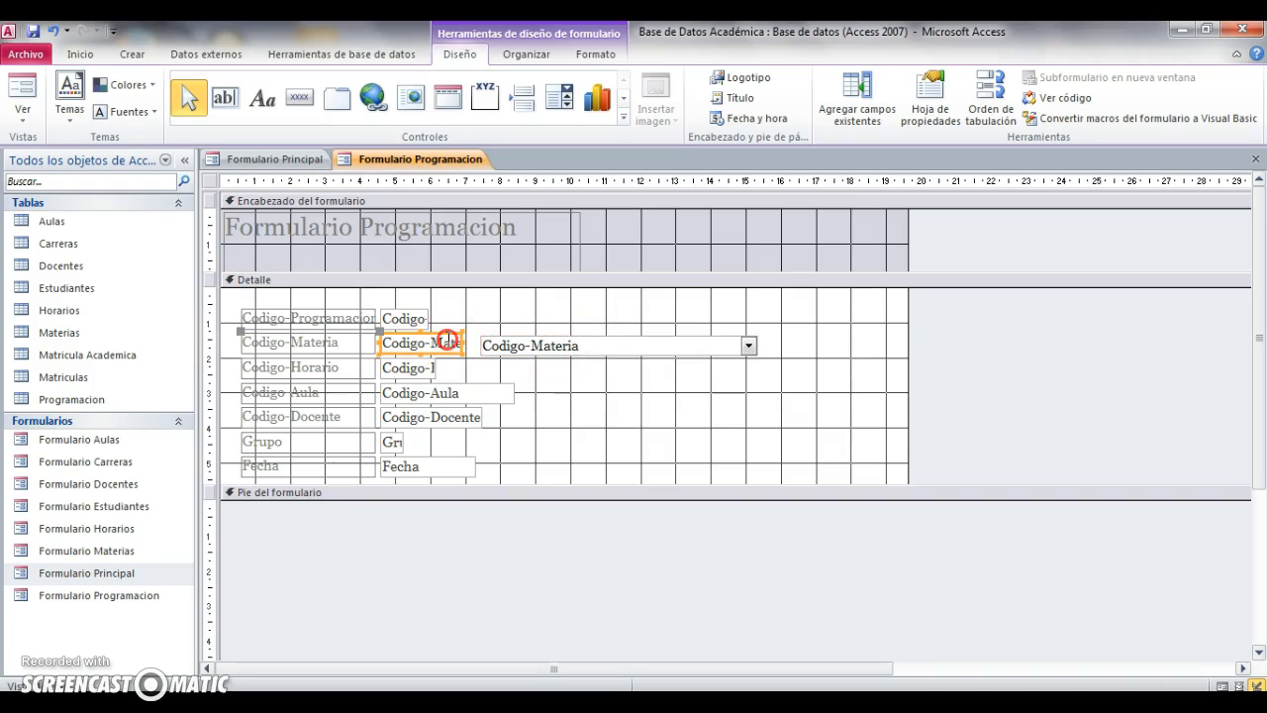
{"action": "right_click", "coordinate": [447, 344]}
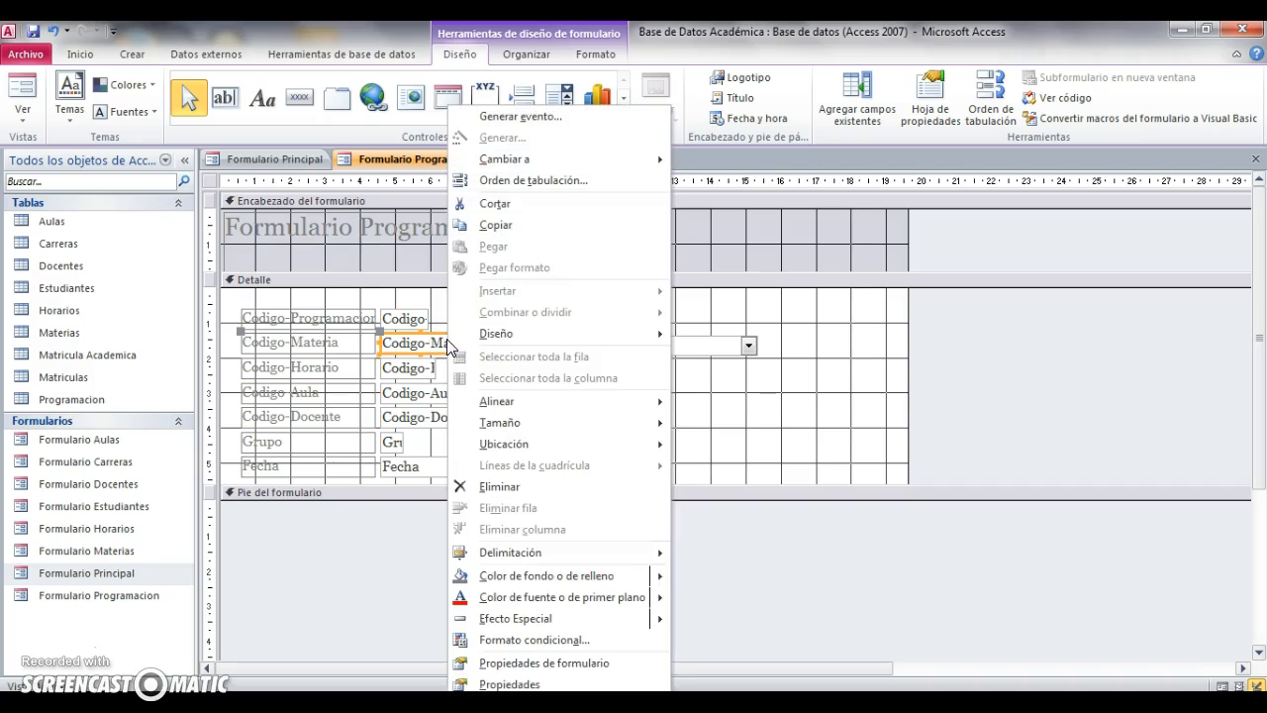
{"action": "left_click", "coordinate": [495, 684]}
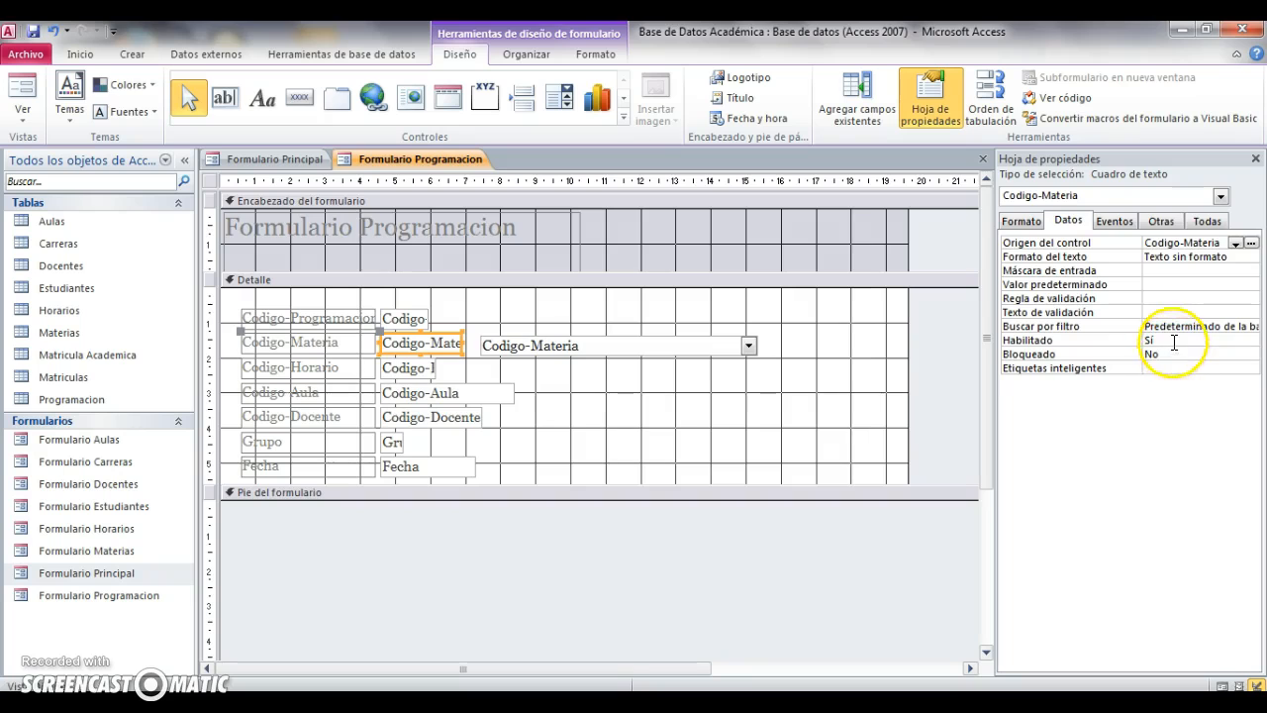
{"action": "left_click", "coordinate": [1168, 341]}
{"action": "left_click", "coordinate": [1252, 341]}
{"action": "left_click", "coordinate": [1200, 365]}
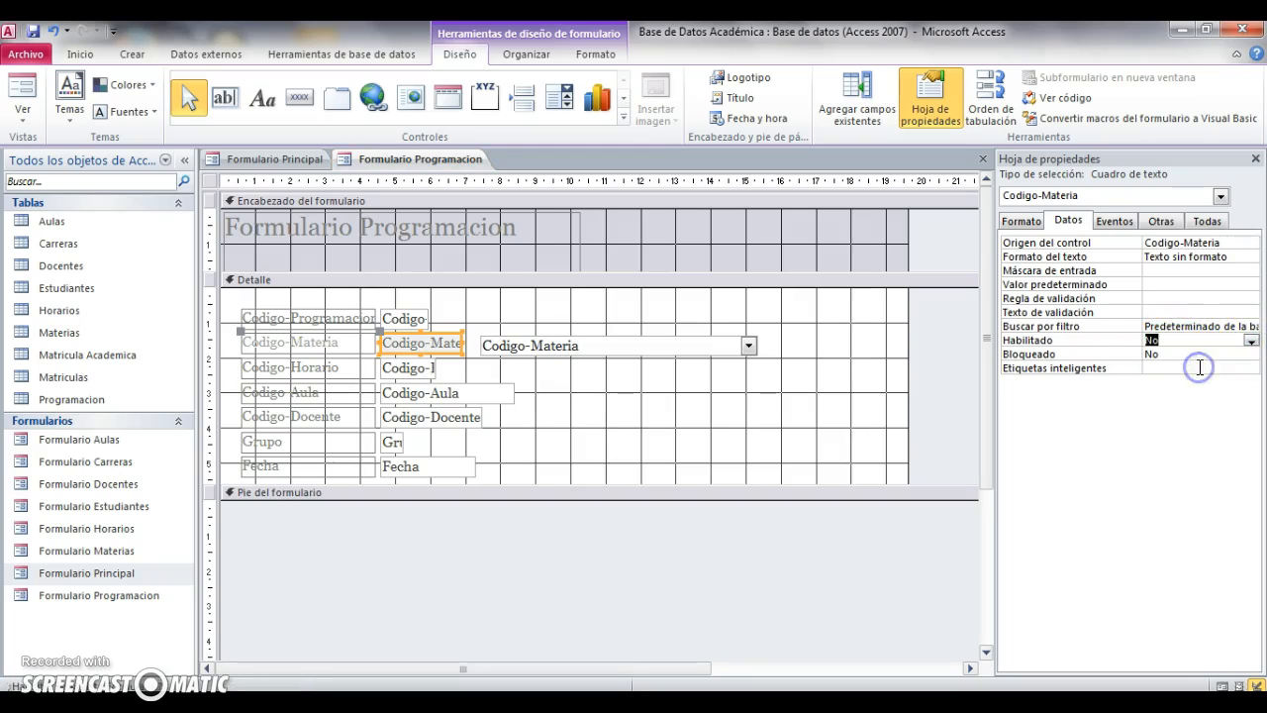
- Test the disabled Codigo-Materia field in form view by choosing Electronica 1 in the combo box, and discard the entry
{"action": "right_click", "coordinate": [365, 163]}
{"action": "left_click", "coordinate": [411, 235]}
{"action": "left_click", "coordinate": [430, 293]}
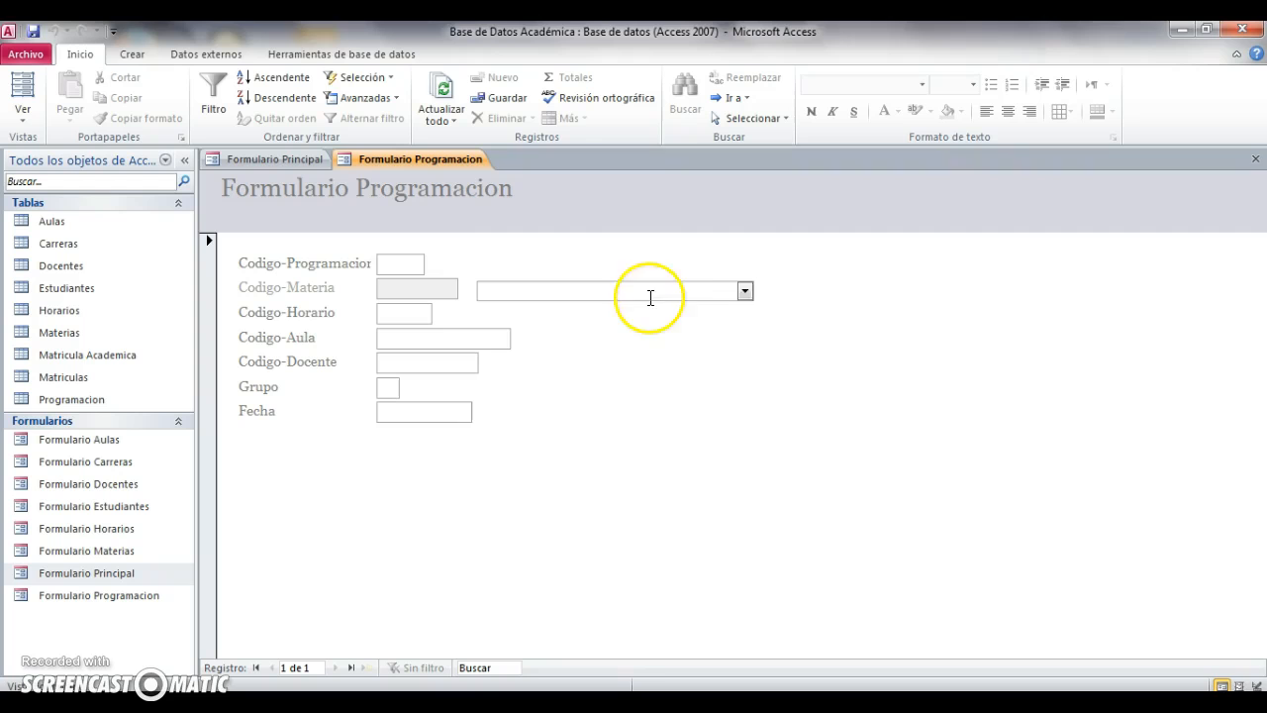
{"action": "left_click", "coordinate": [743, 291]}
{"action": "left_click", "coordinate": [583, 308]}
{"action": "left_click", "coordinate": [413, 293]}
{"action": "left_click", "coordinate": [428, 292]}
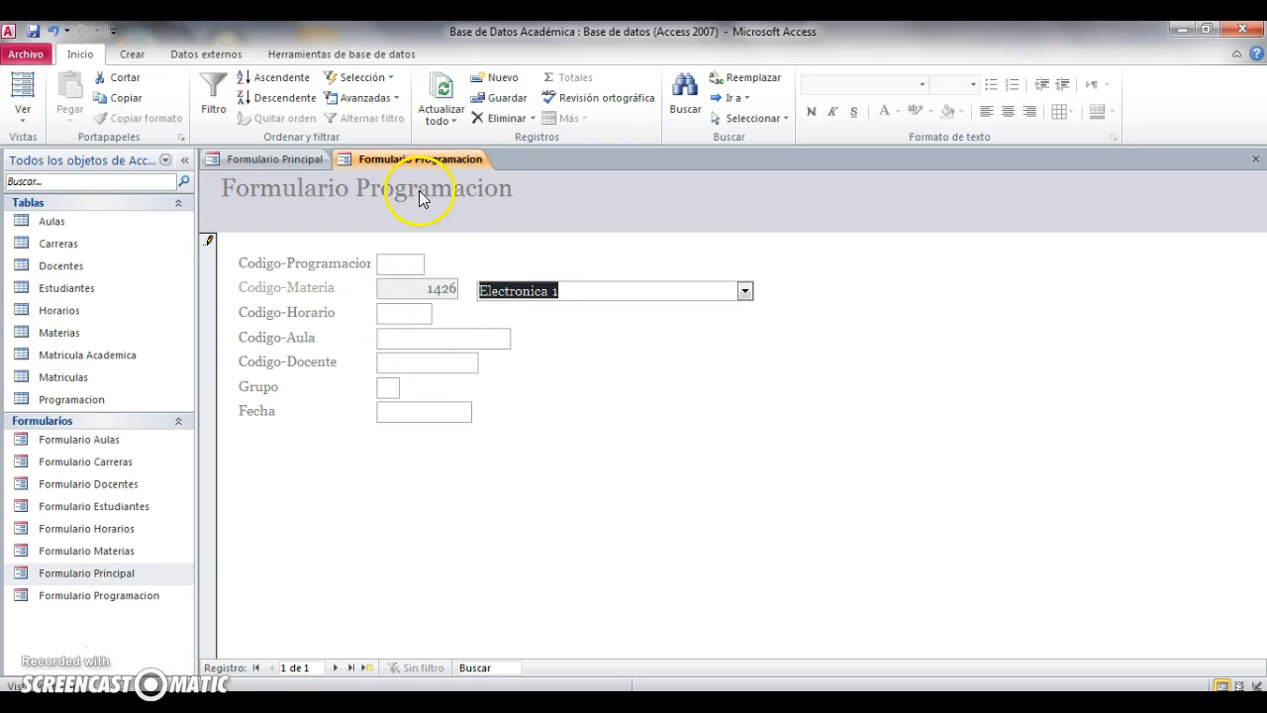
{"action": "right_click", "coordinate": [413, 161]}
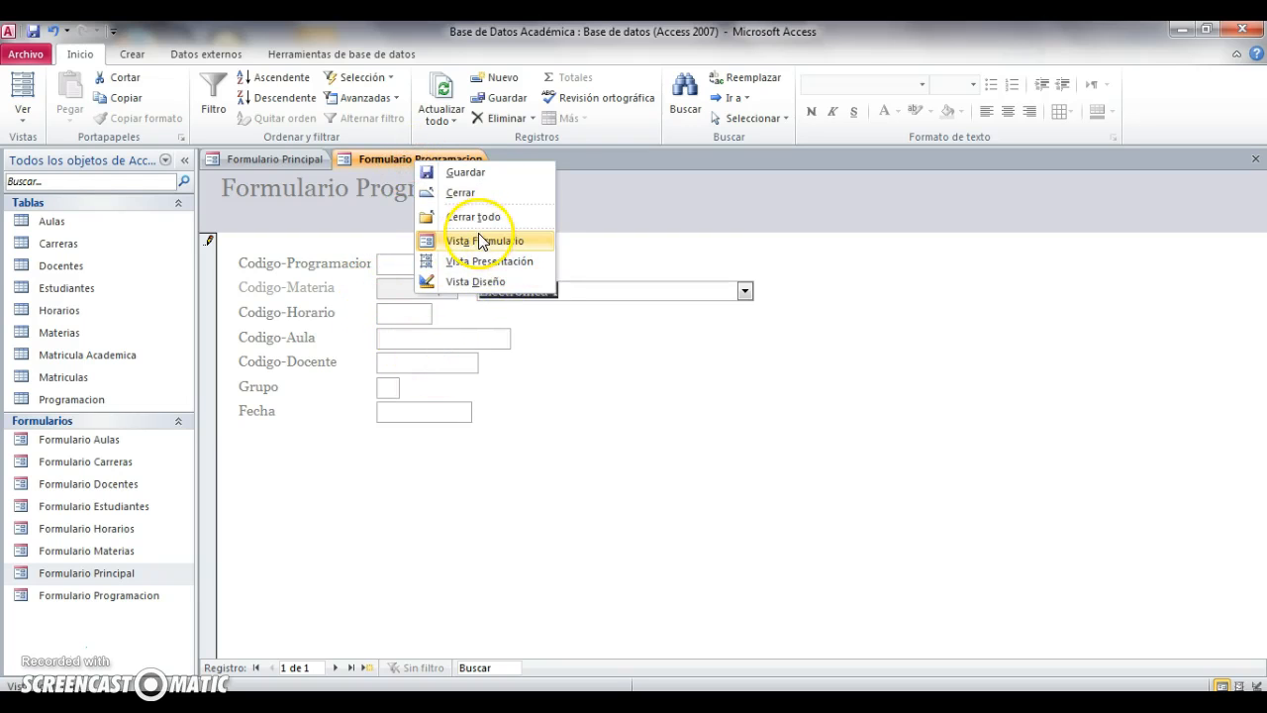
{"action": "left_click", "coordinate": [480, 281]}
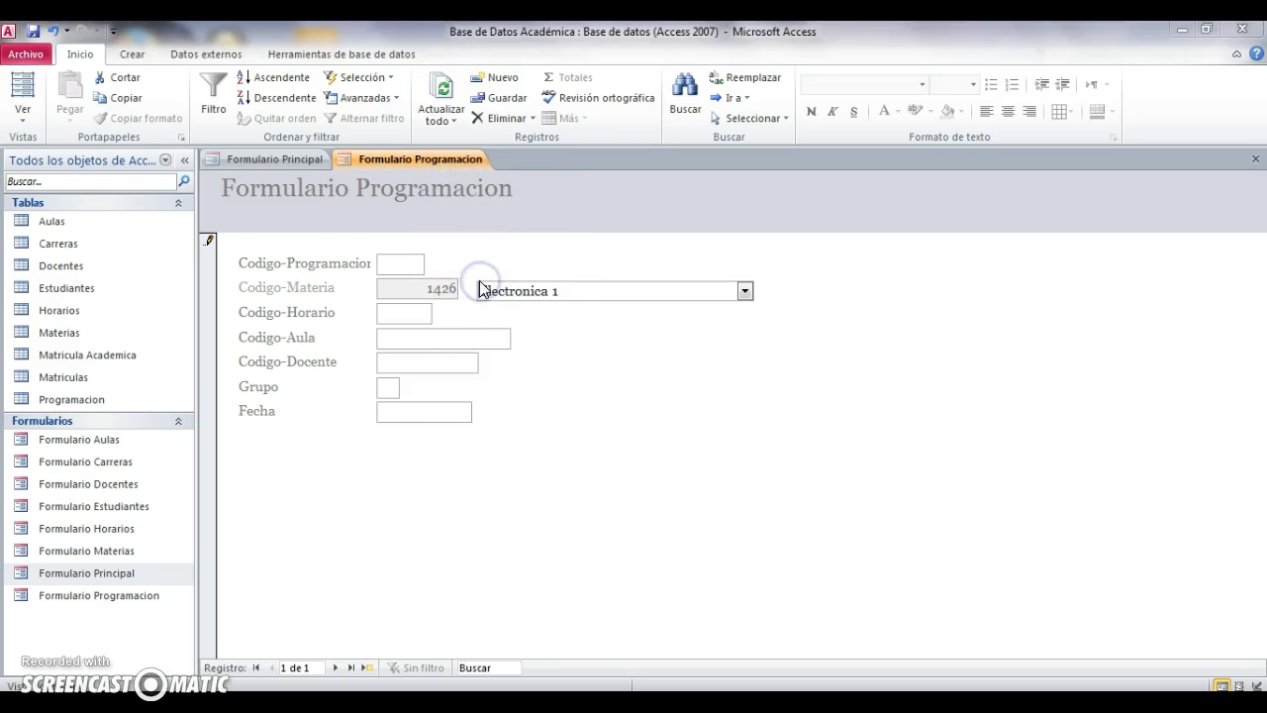
{"action": "key", "text": "Escape"}
{"action": "key", "text": "Escape"}
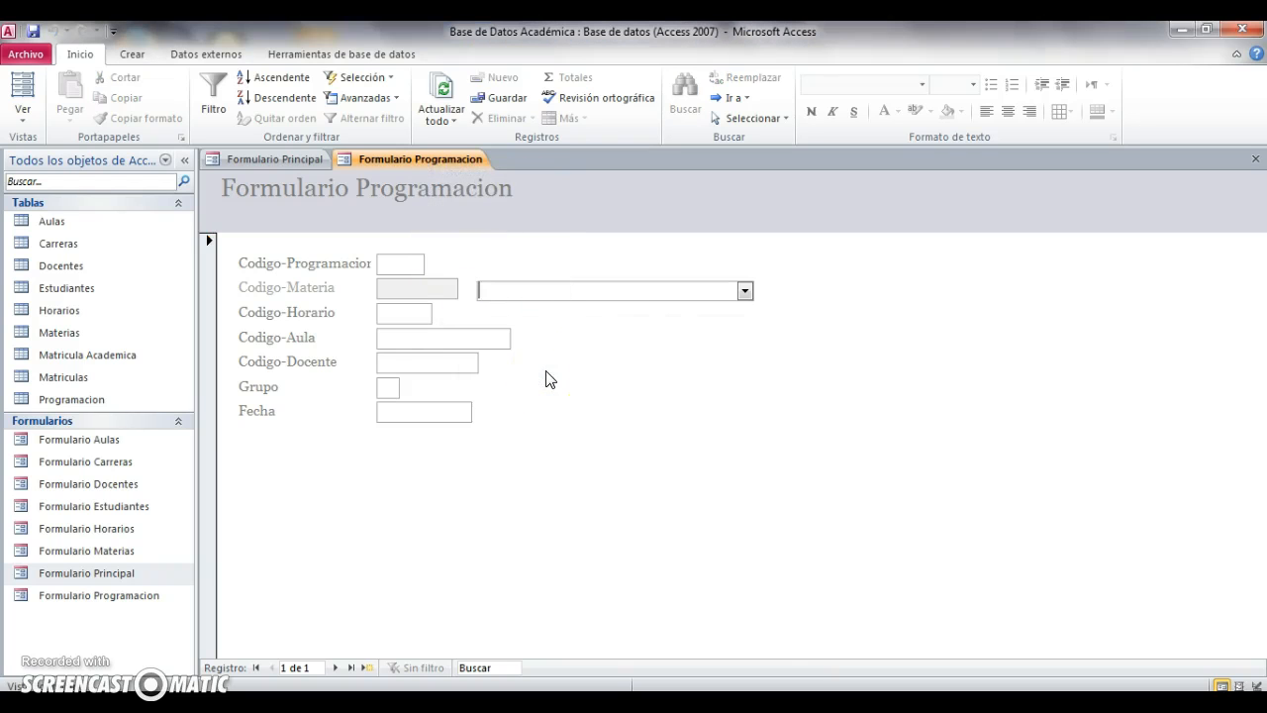
- Return to design view and place a combo box beside the Codigo-Horario field that looks up its values in the Horarios table
{"action": "right_click", "coordinate": [427, 161]}
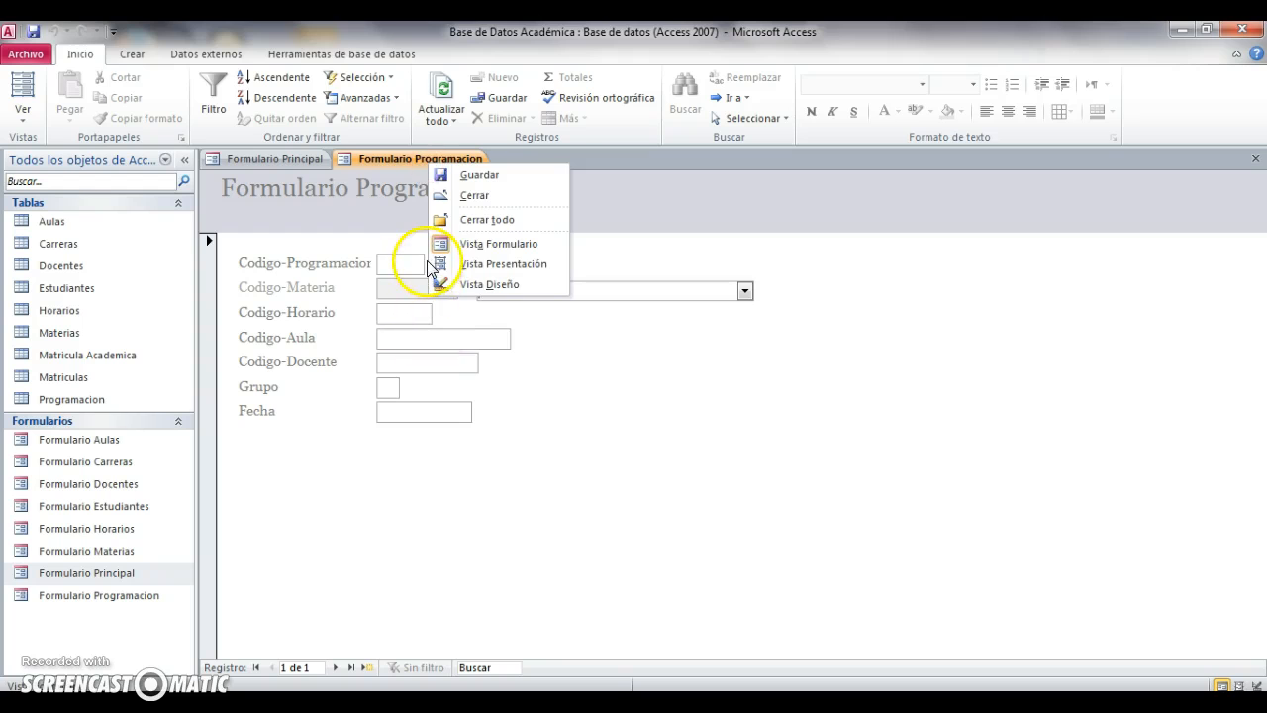
{"action": "left_click", "coordinate": [501, 284]}
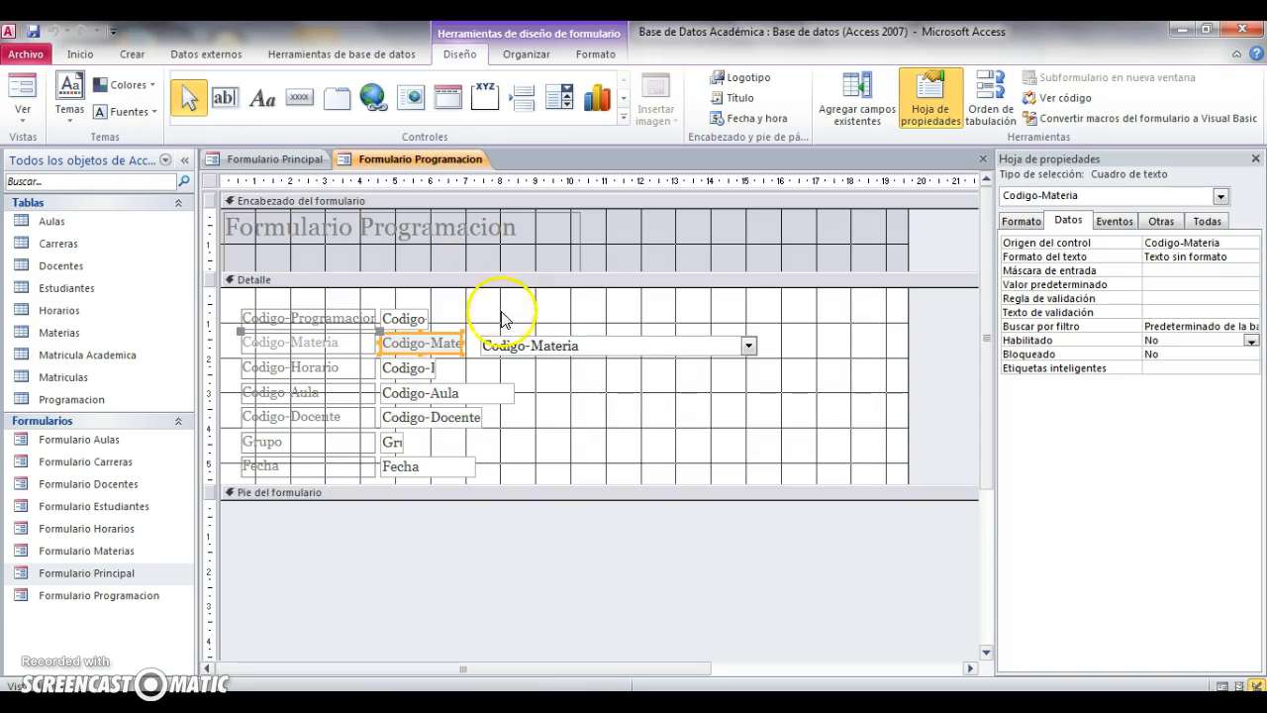
{"action": "left_click", "coordinate": [560, 97]}
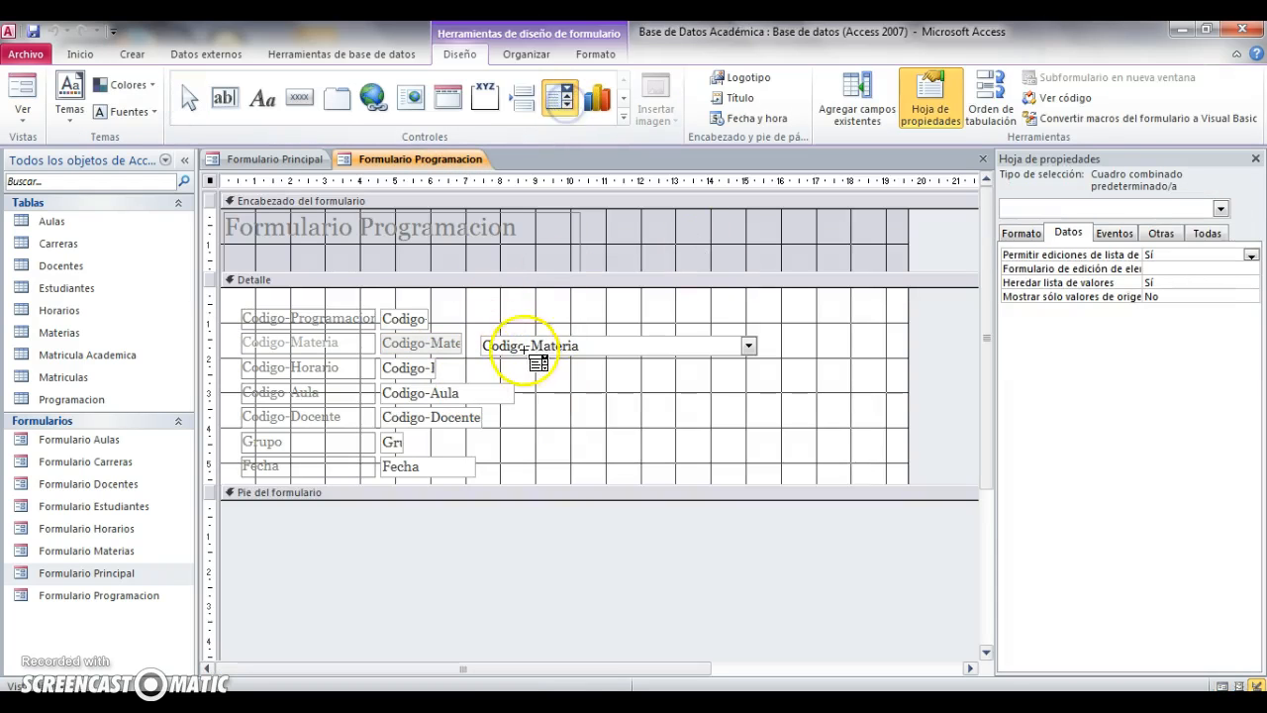
{"action": "left_click", "coordinate": [483, 363]}
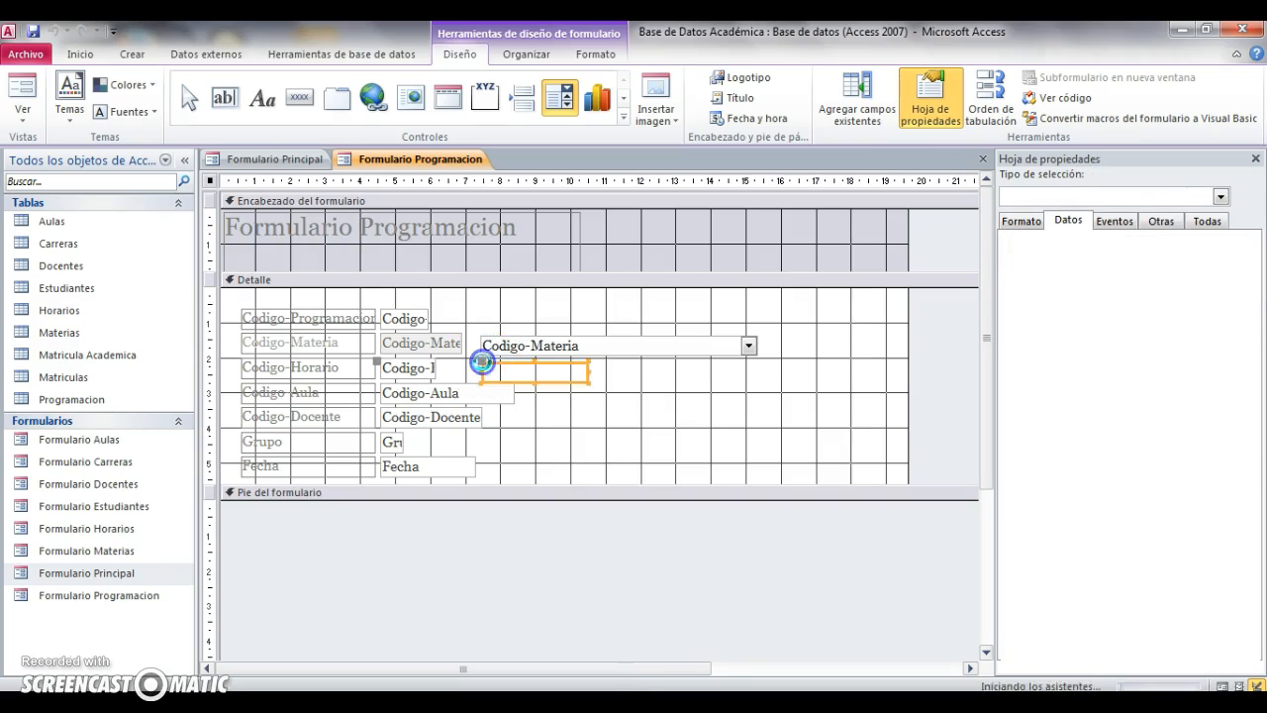
{"action": "left_click", "coordinate": [543, 236]}
{"action": "left_click", "coordinate": [734, 444]}
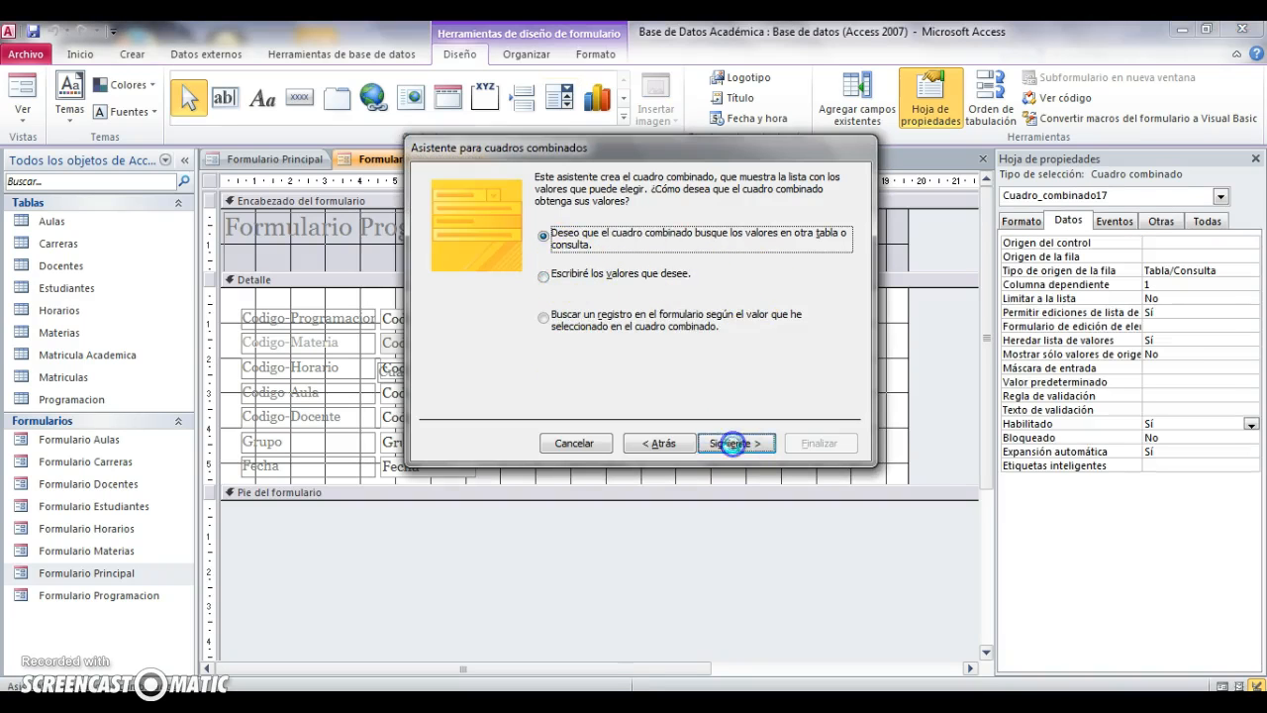
{"action": "left_click", "coordinate": [598, 279]}
{"action": "left_click", "coordinate": [707, 448]}
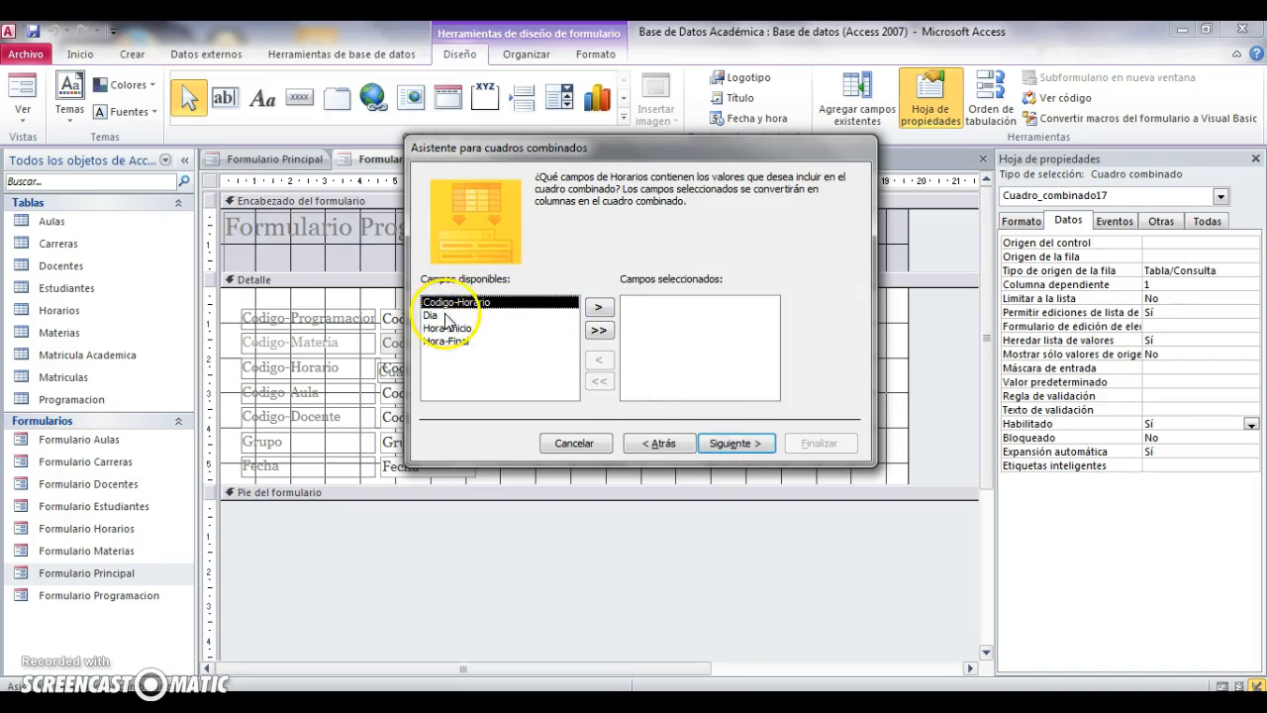
- Include all Horarios fields in the combo box and sort its list ascending by Dia, Hora-Inicio and Hora-Final
{"action": "left_click", "coordinate": [599, 330]}
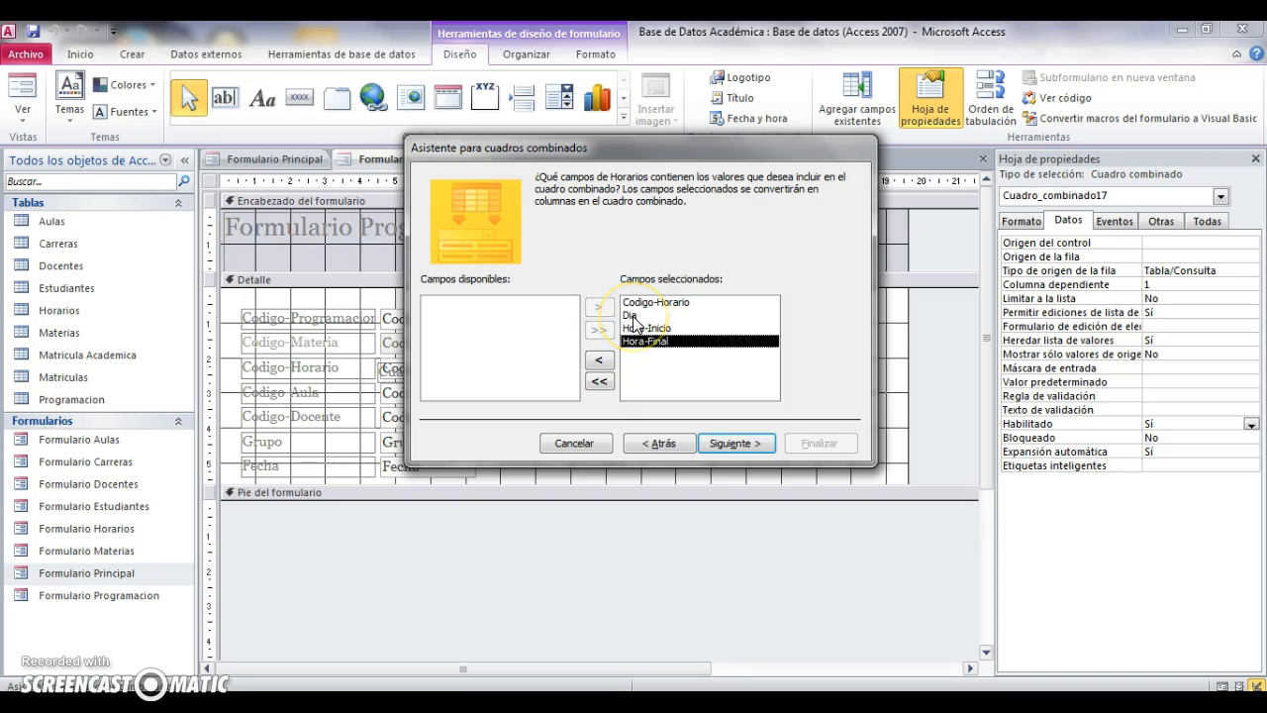
{"action": "left_click", "coordinate": [733, 443]}
{"action": "left_click", "coordinate": [598, 241]}
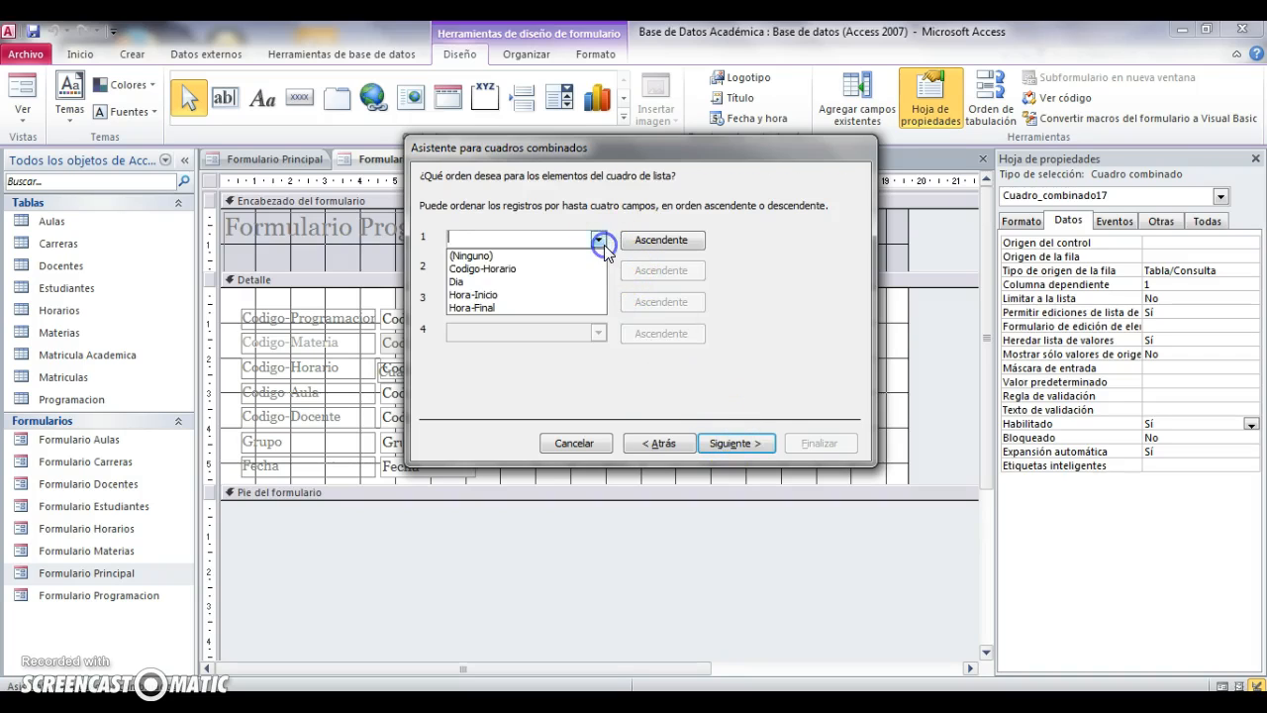
{"action": "left_click", "coordinate": [487, 284]}
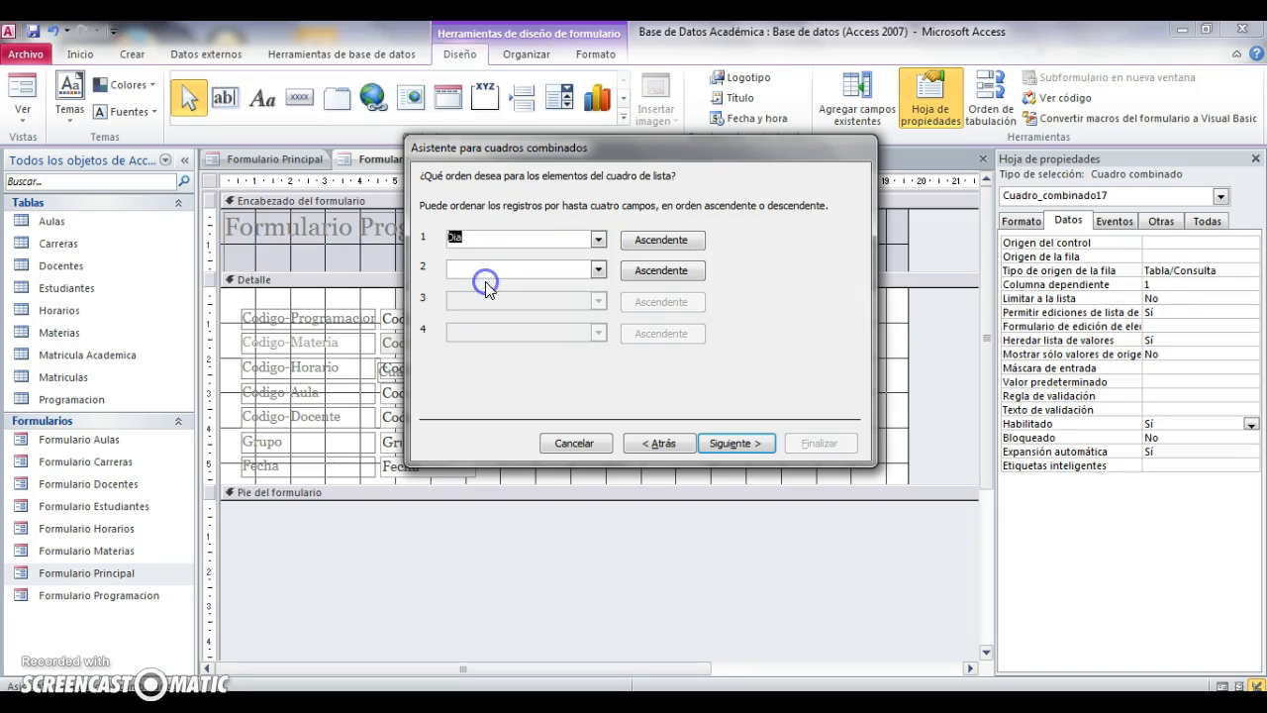
{"action": "left_click", "coordinate": [598, 270]}
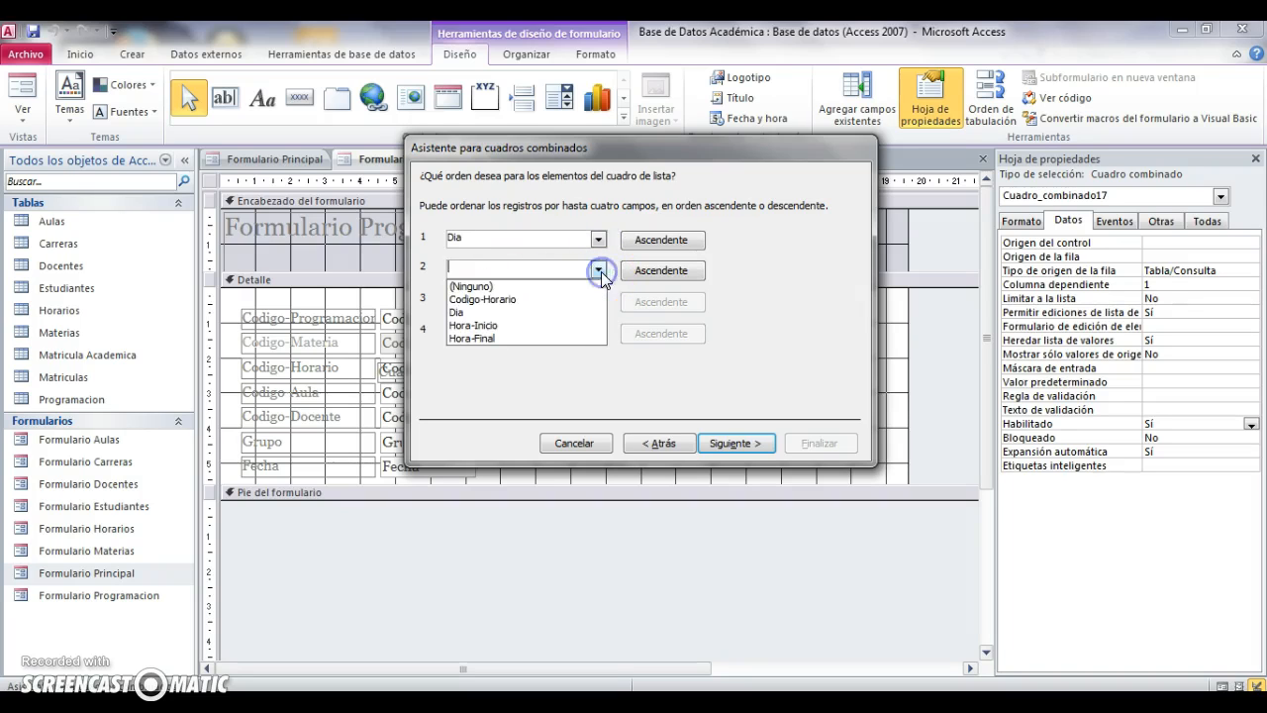
{"action": "left_click", "coordinate": [550, 327]}
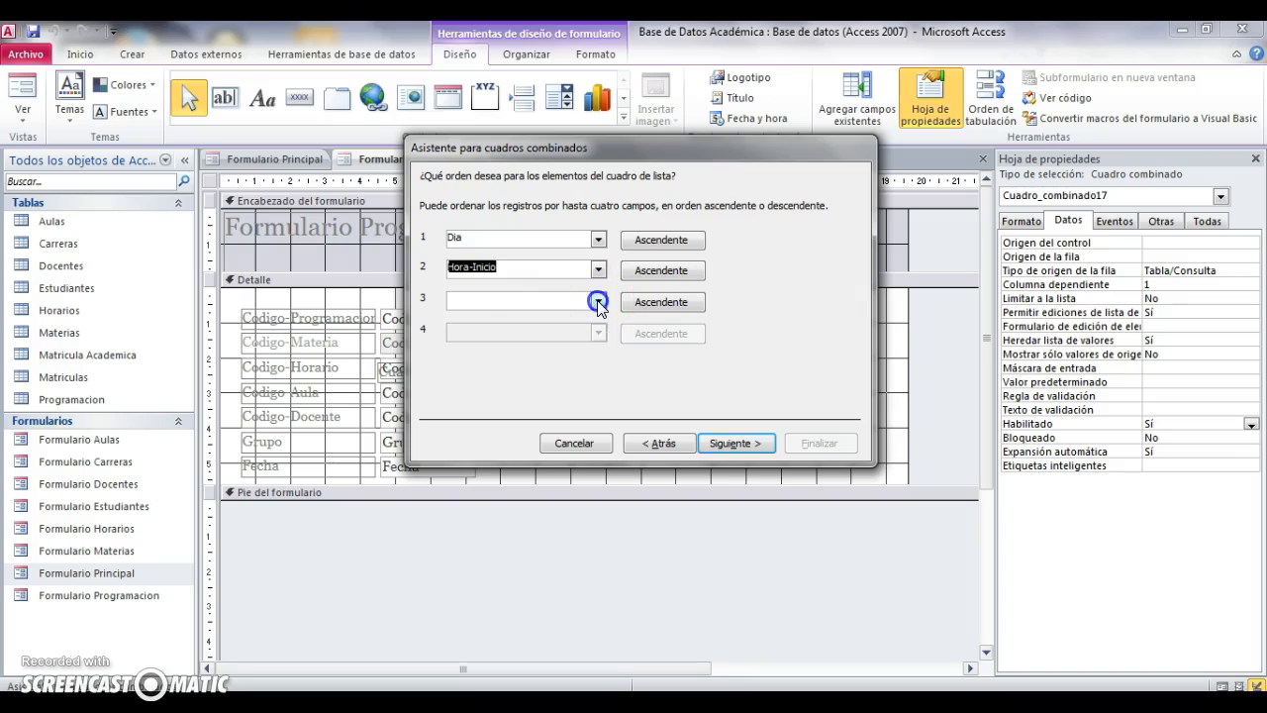
{"action": "left_click", "coordinate": [598, 301]}
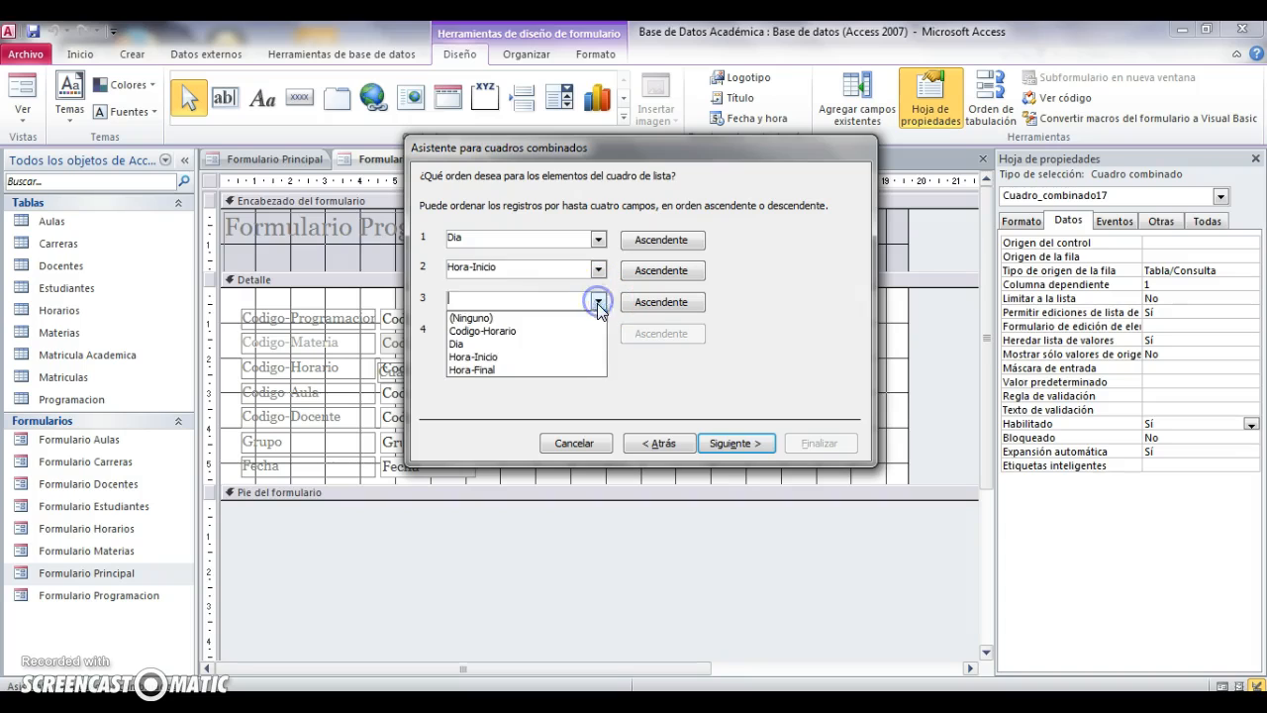
{"action": "left_click", "coordinate": [506, 371]}
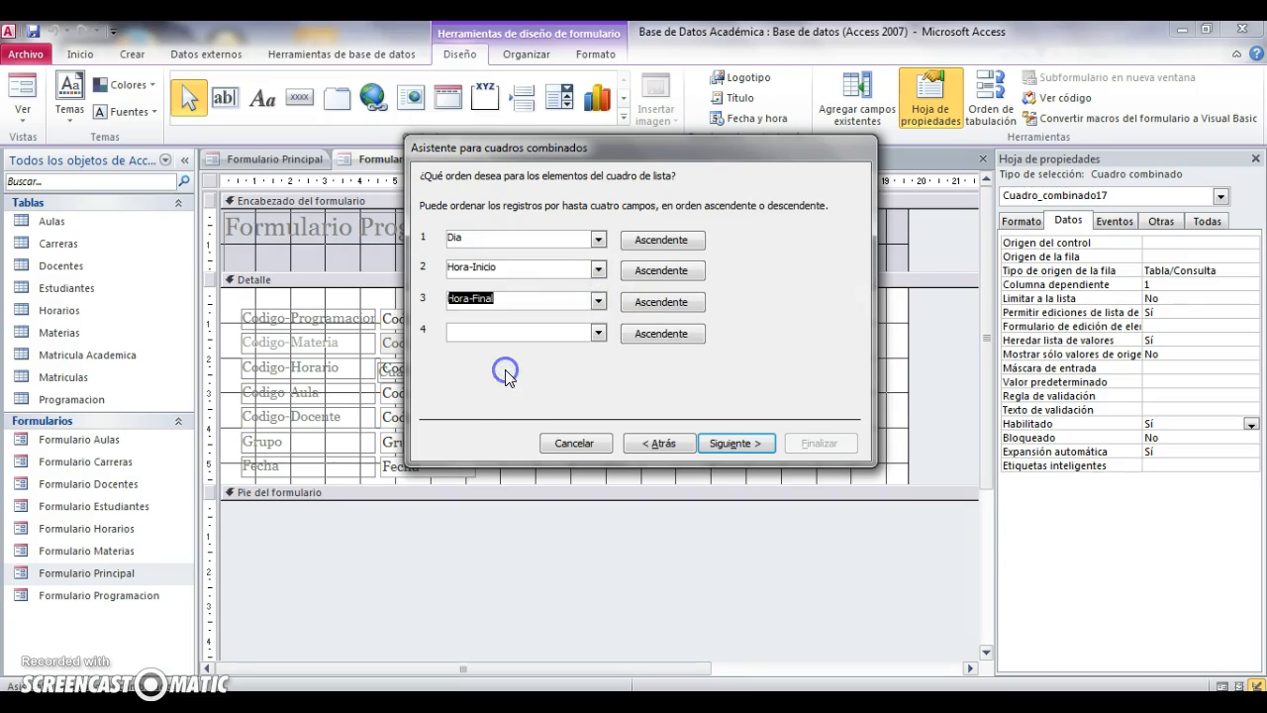
{"action": "left_click", "coordinate": [754, 444]}
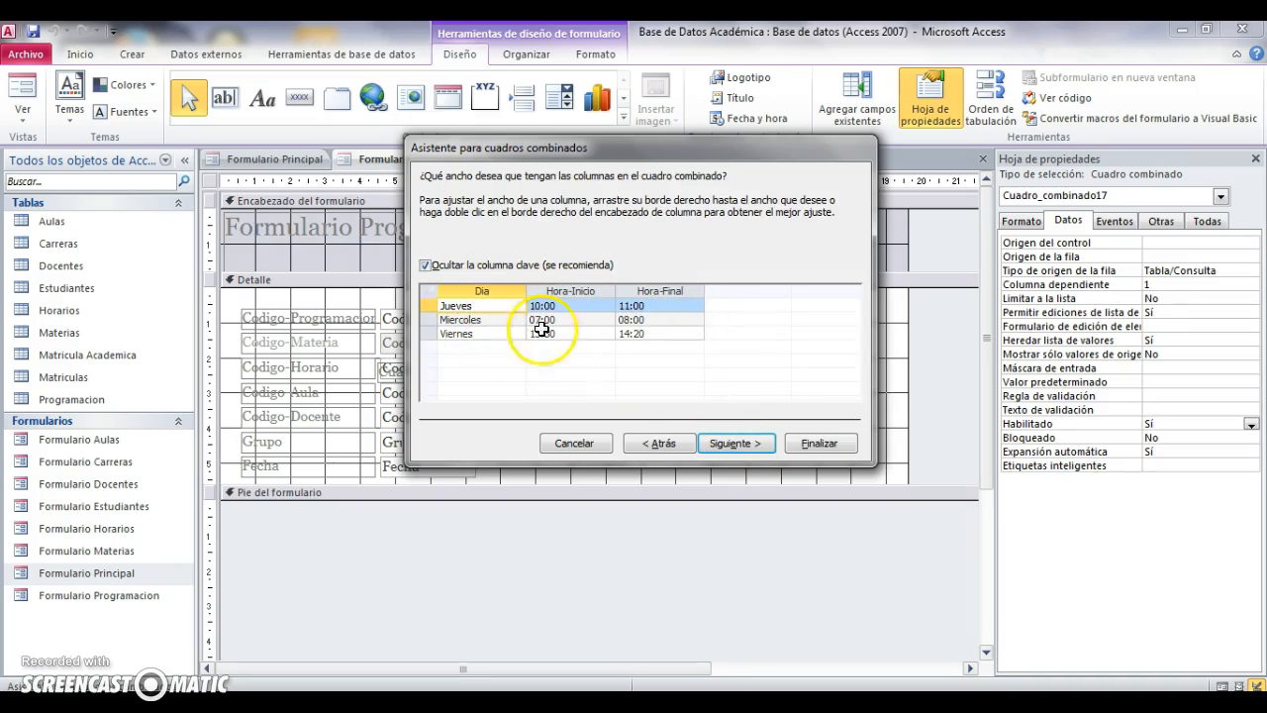
- Accept the column widths, store the chosen value in the Codigo-Horario field, and finish the combo box with its default label
{"action": "left_click", "coordinate": [747, 445]}
{"action": "left_click", "coordinate": [545, 260]}
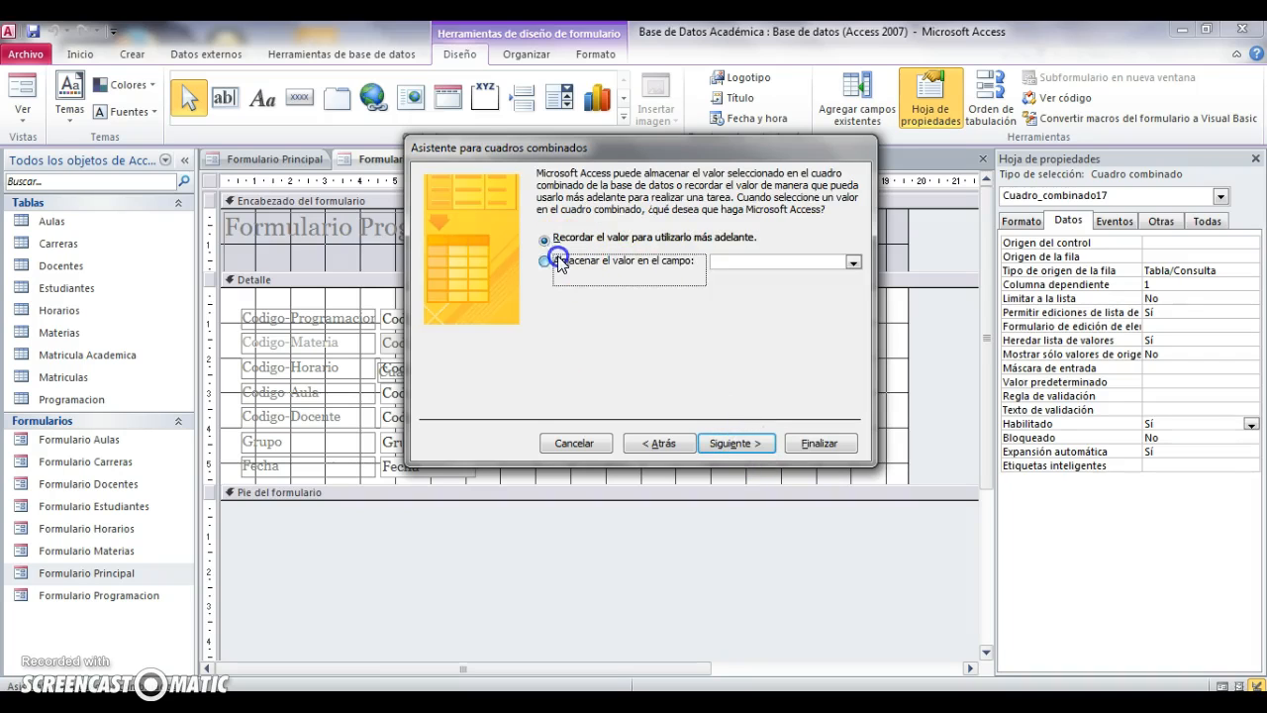
{"action": "left_click", "coordinate": [854, 262]}
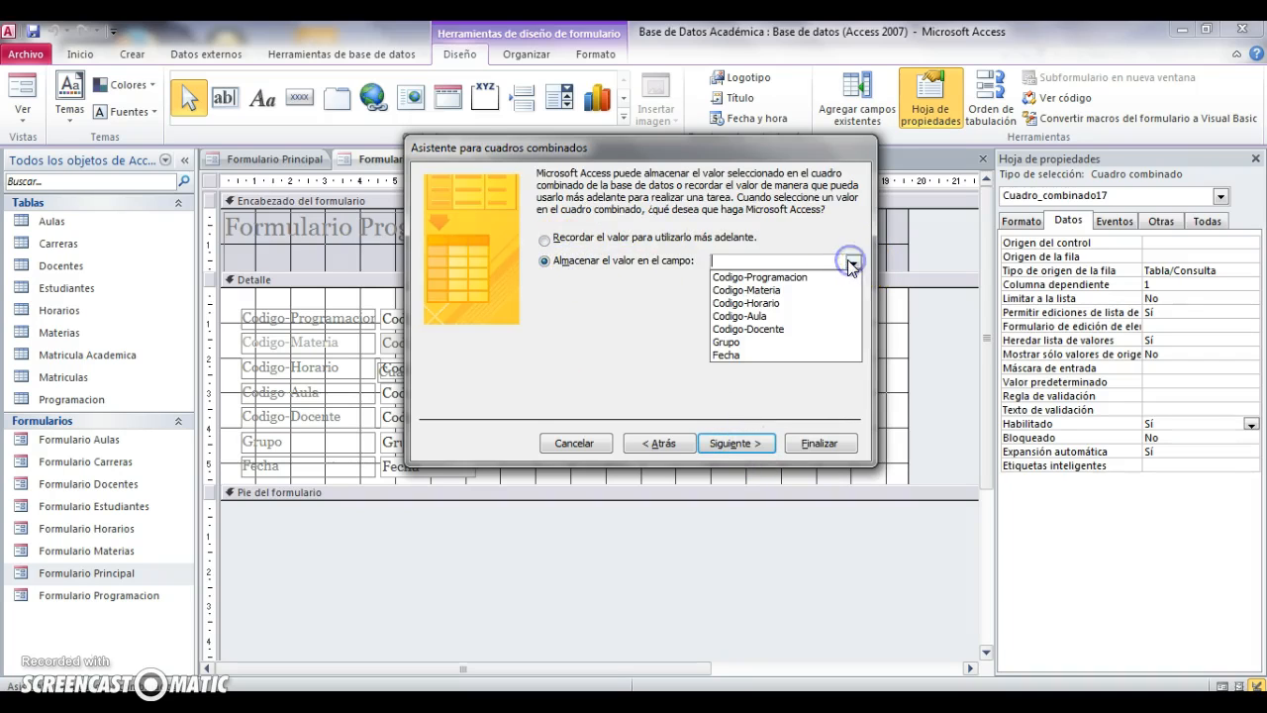
{"action": "left_click", "coordinate": [760, 303]}
{"action": "left_click", "coordinate": [745, 445]}
{"action": "left_click", "coordinate": [817, 443]}
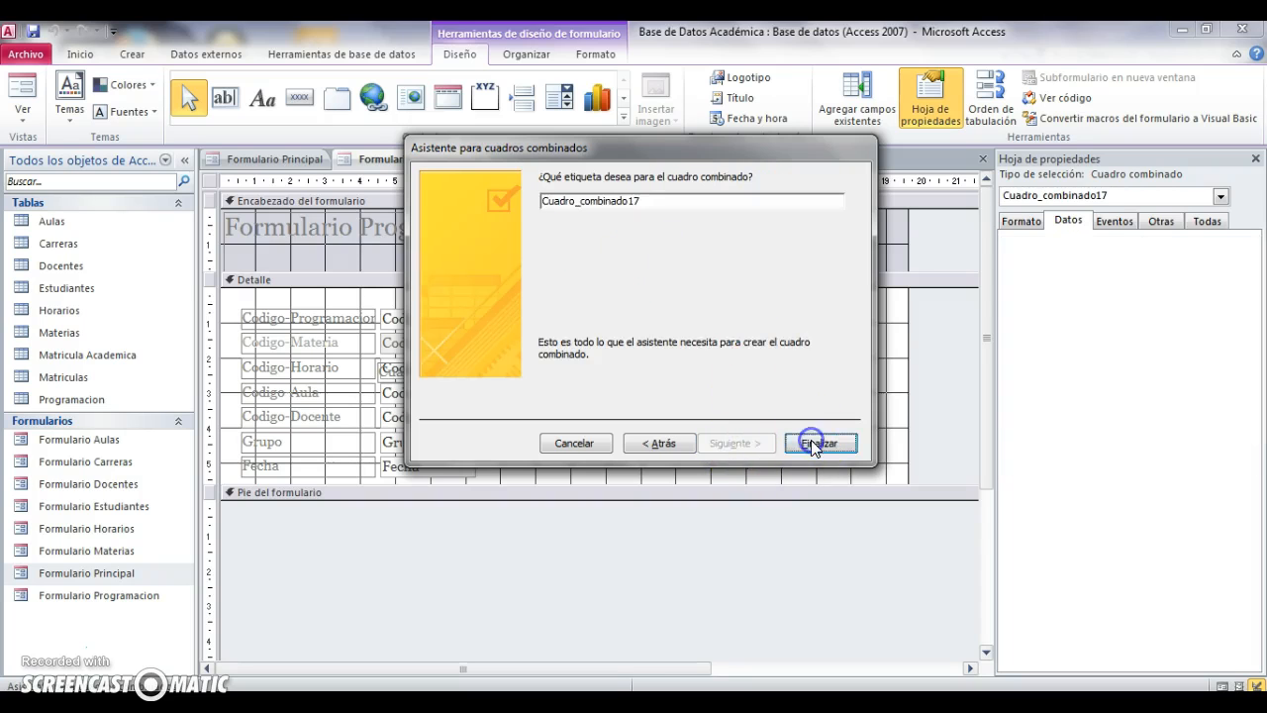
- Delete the schedule combo box's label and widen the combo box to about the width of the Codigo-Materia one above it
{"action": "left_click_drag", "start_coordinate": [378, 363], "coordinate": [686, 377]}
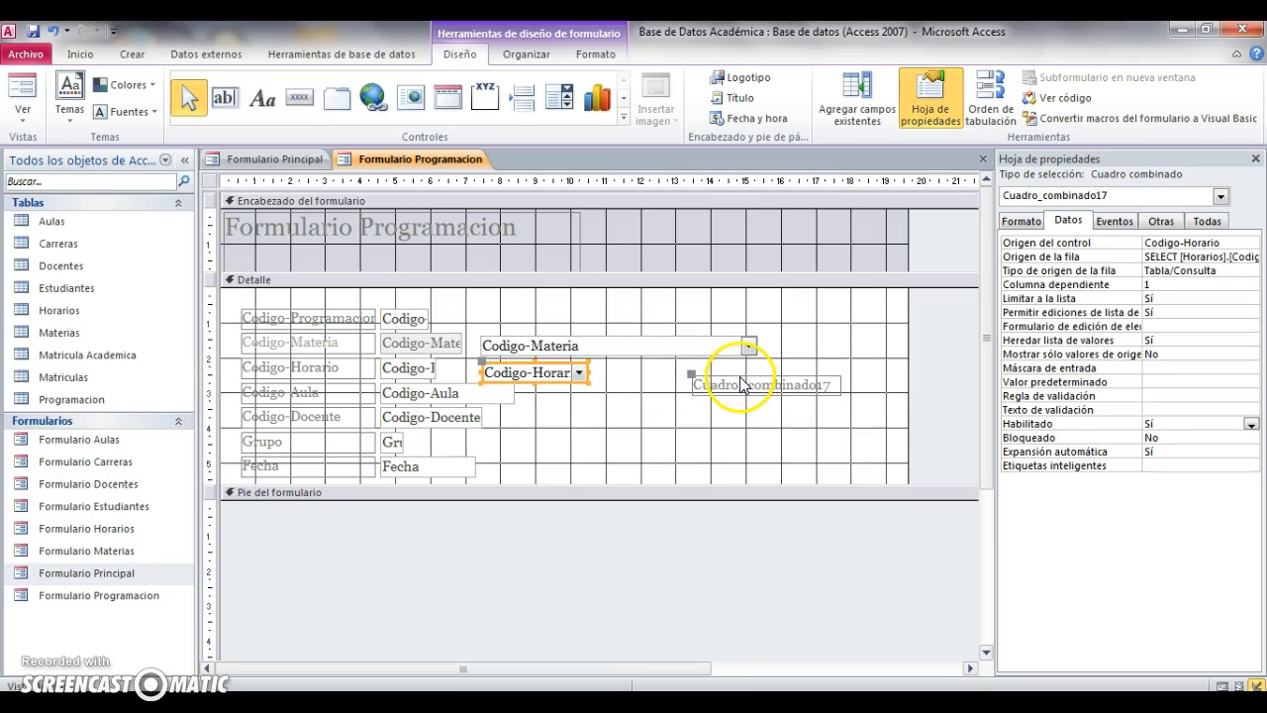
{"action": "key", "text": "Delete"}
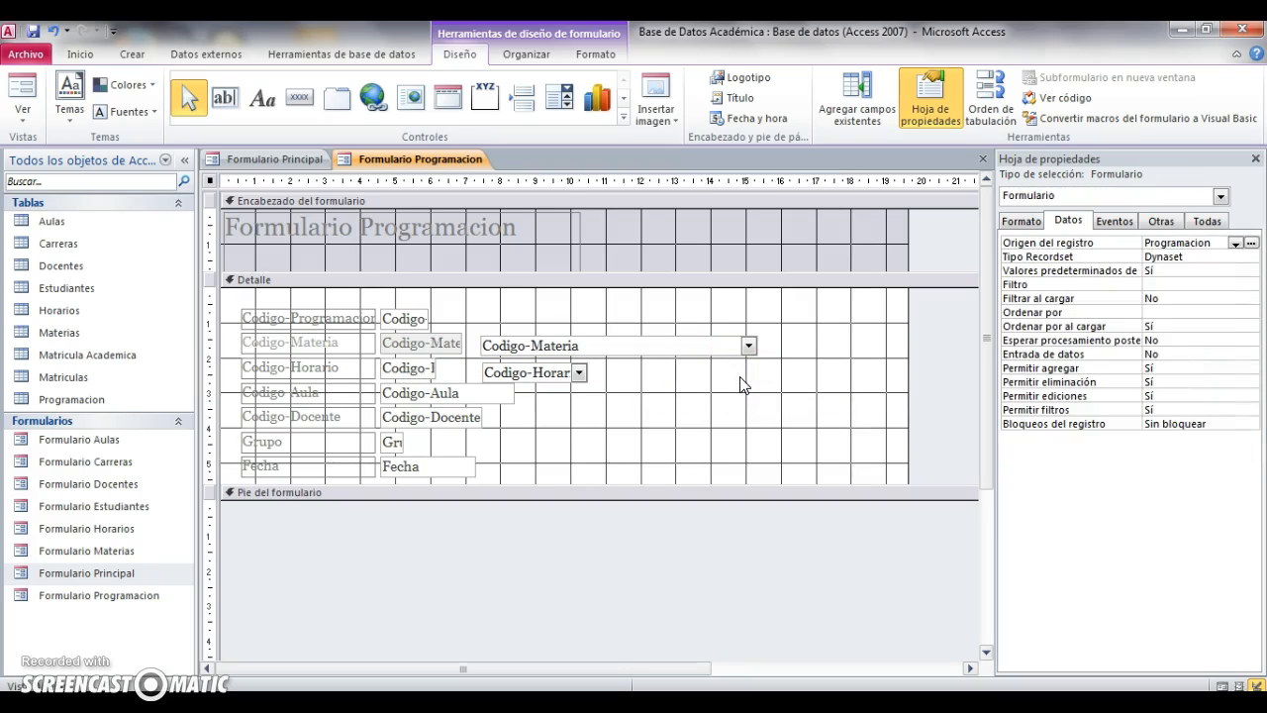
{"action": "left_click", "coordinate": [568, 375]}
{"action": "left_click_drag", "start_coordinate": [586, 371], "coordinate": [758, 376]}
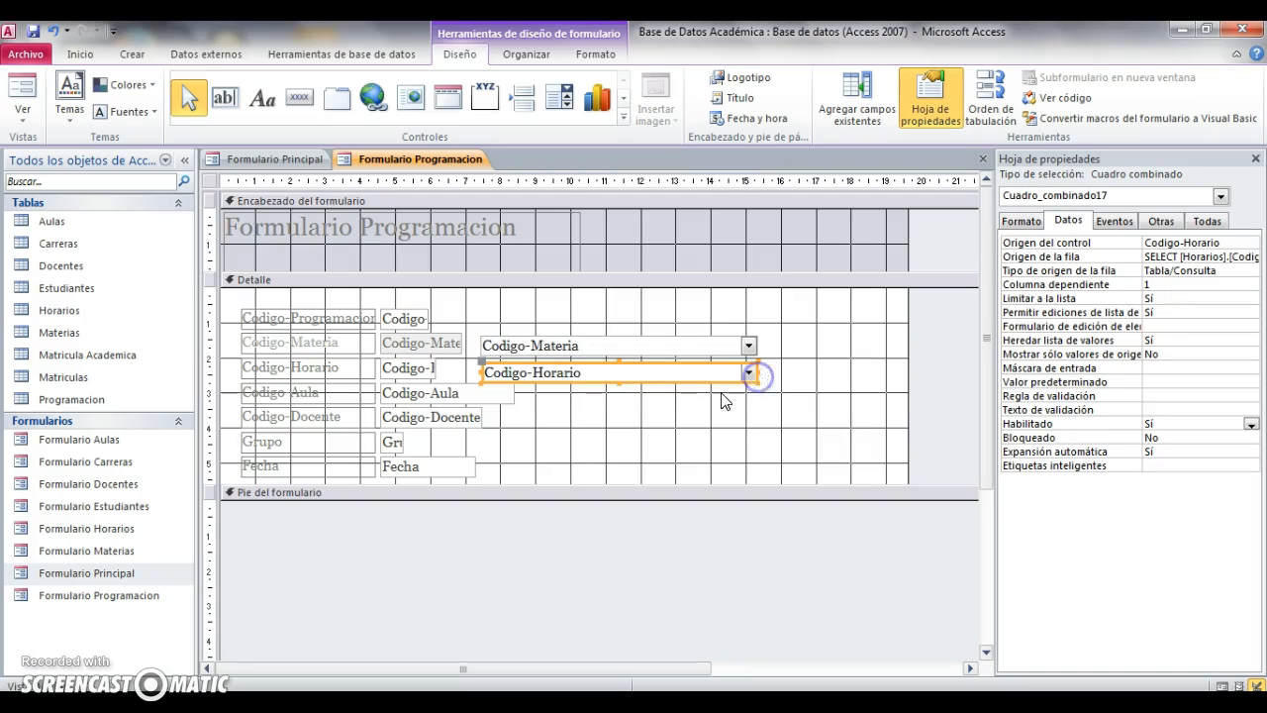
{"action": "left_click", "coordinate": [557, 404]}
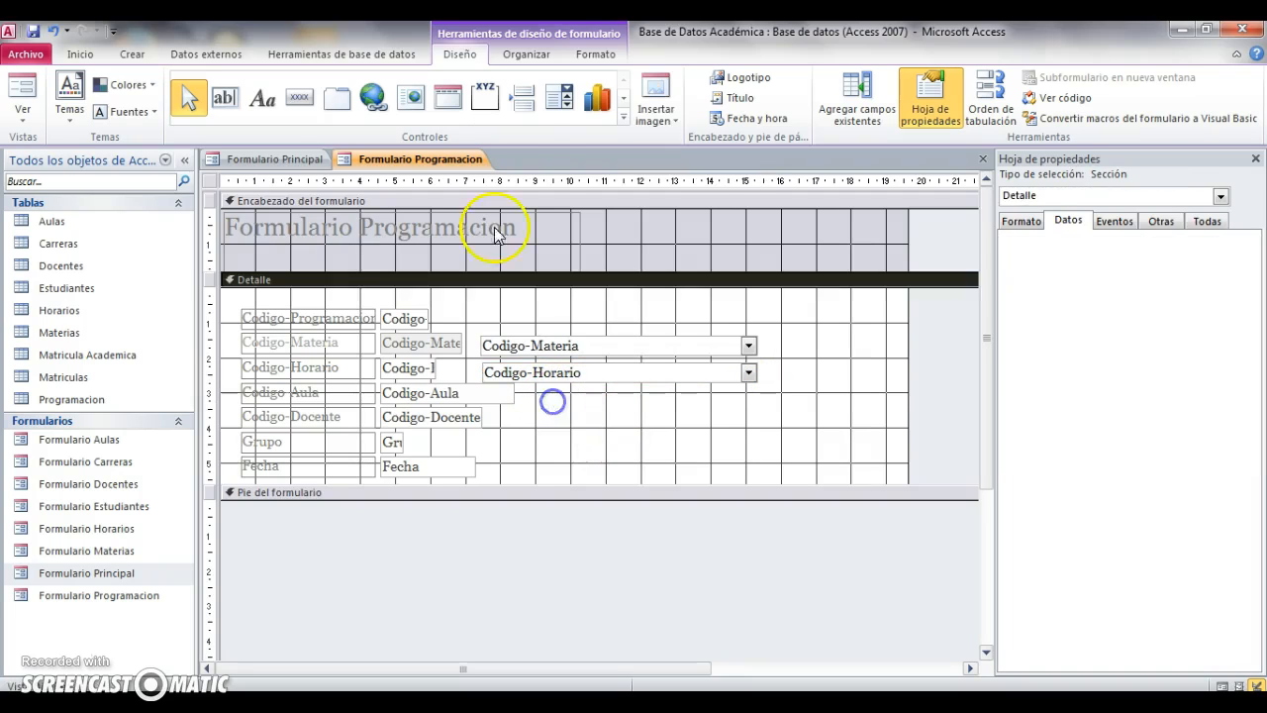
- Place a combo box beside the Codigo-Aula field that looks up its values in the Aulas table
{"action": "left_click", "coordinate": [561, 96]}
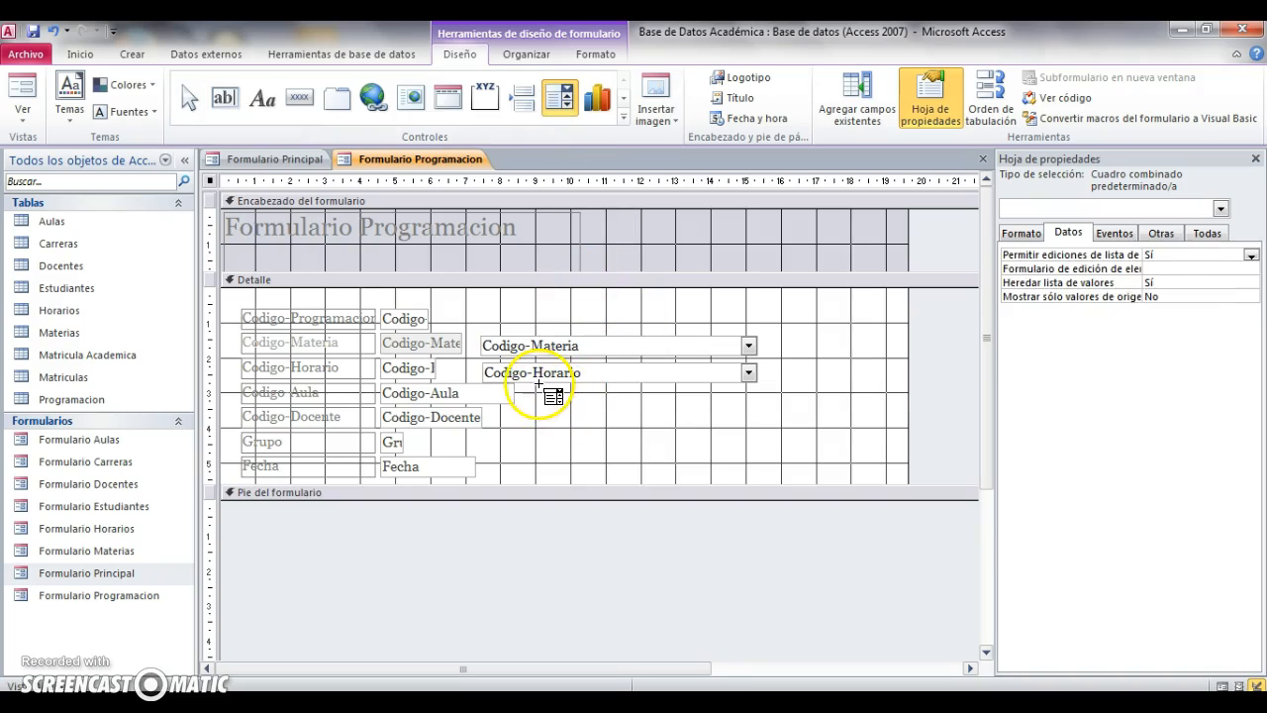
{"action": "left_click", "coordinate": [535, 385]}
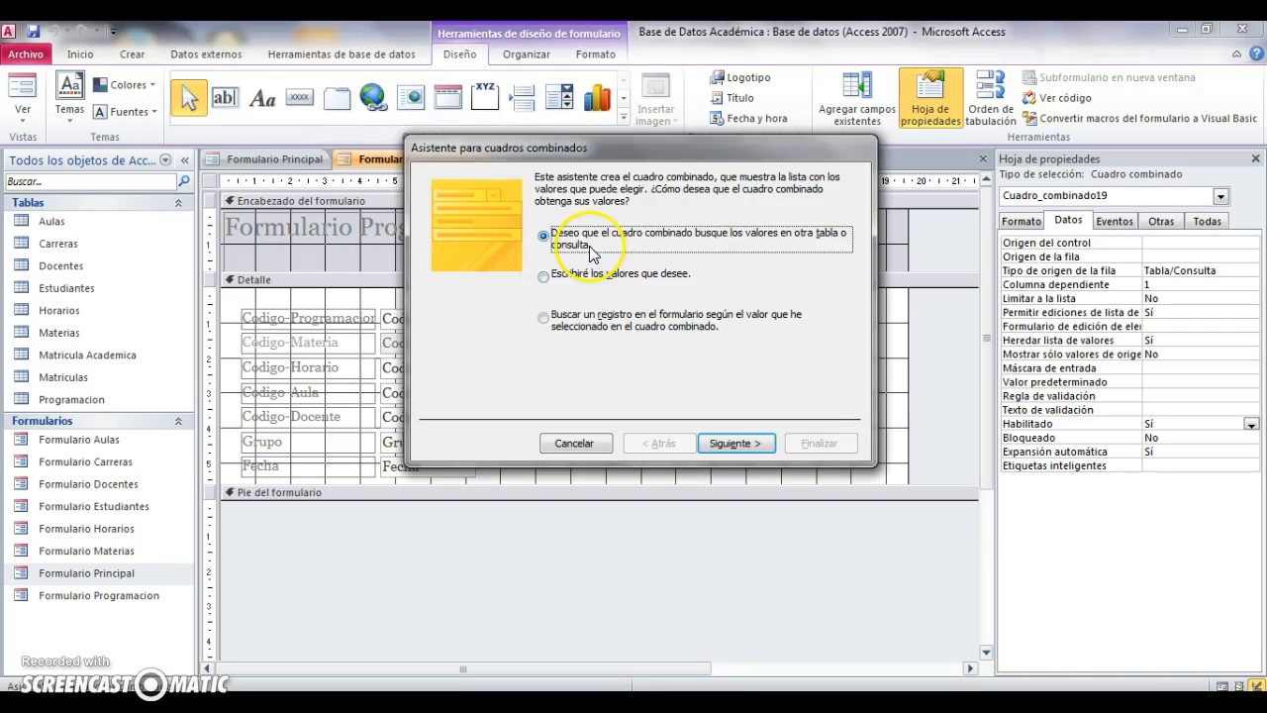
{"action": "left_click", "coordinate": [742, 444]}
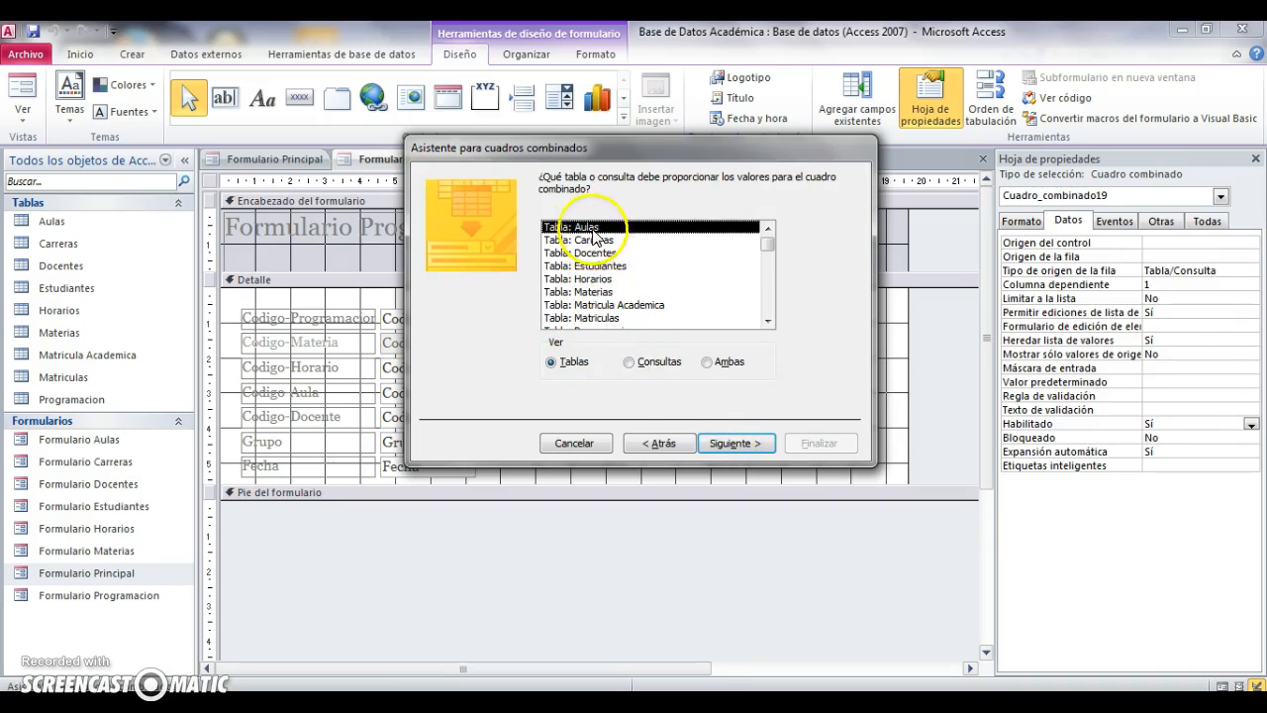
{"action": "left_click", "coordinate": [735, 442]}
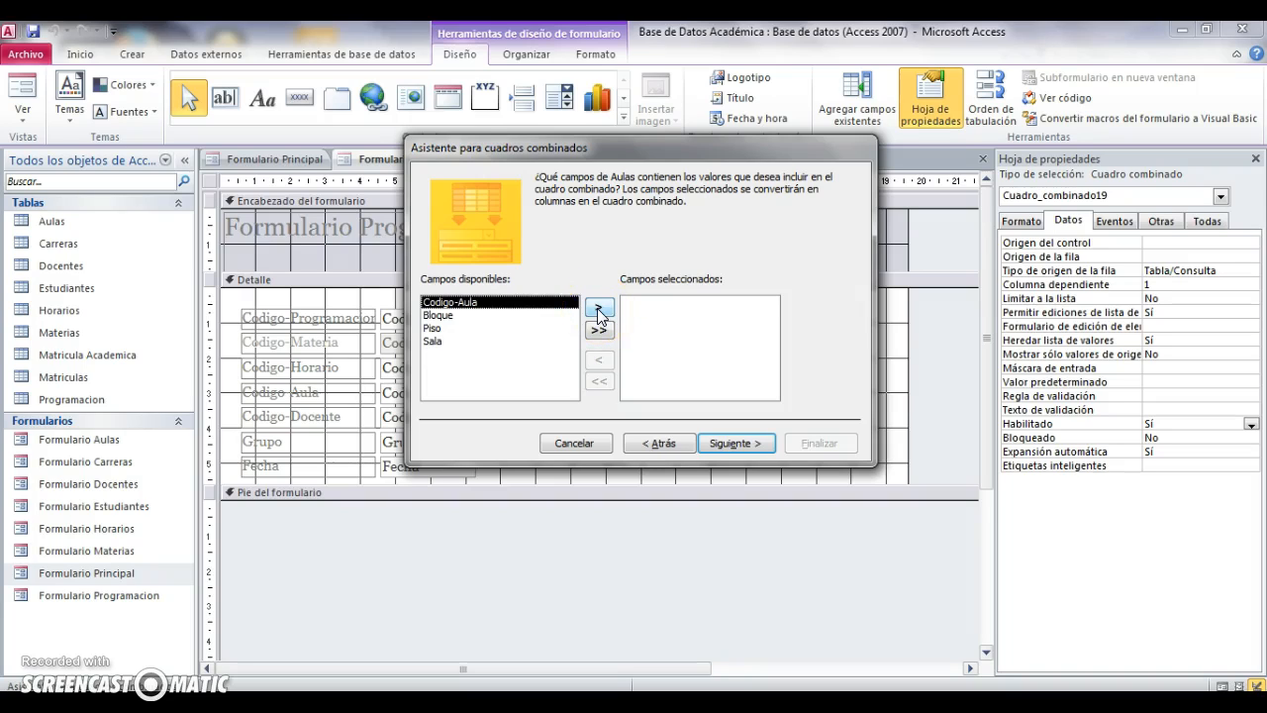
- Include only the Codigo-Aula field in the combo box and sort its list by Codigo-Aula in ascending order
{"action": "left_click", "coordinate": [598, 308]}
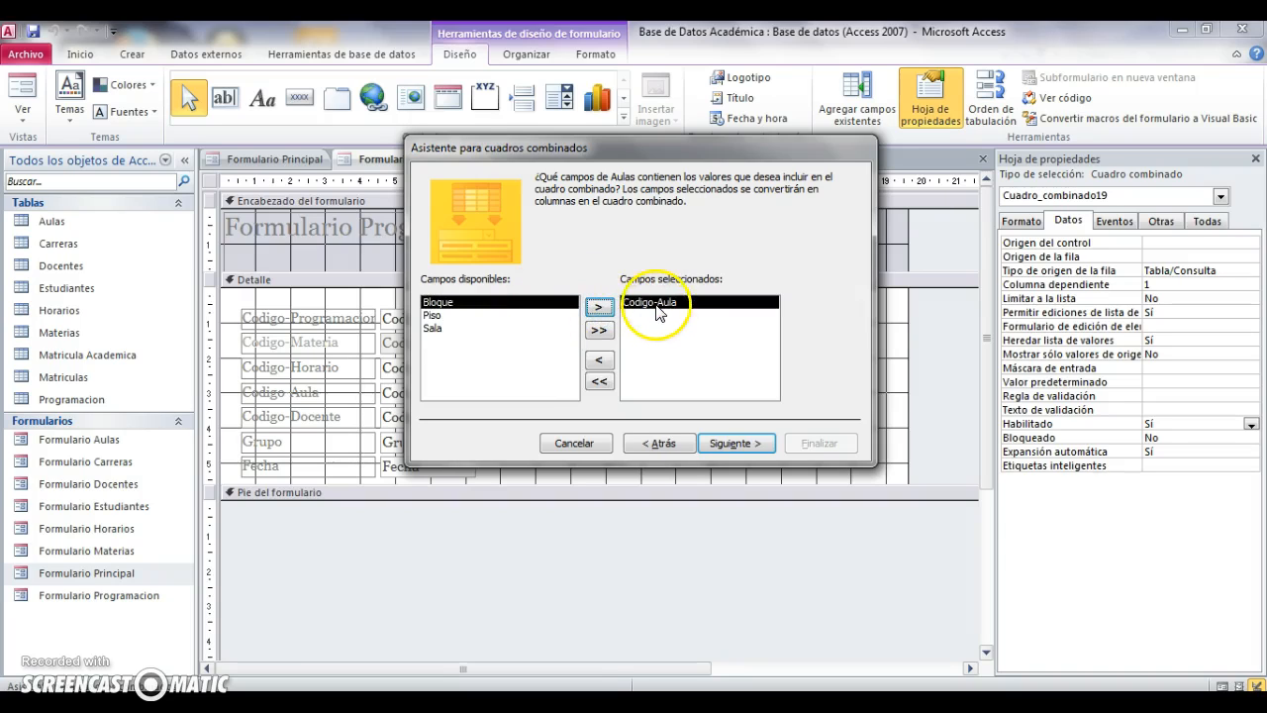
{"action": "left_click", "coordinate": [733, 445]}
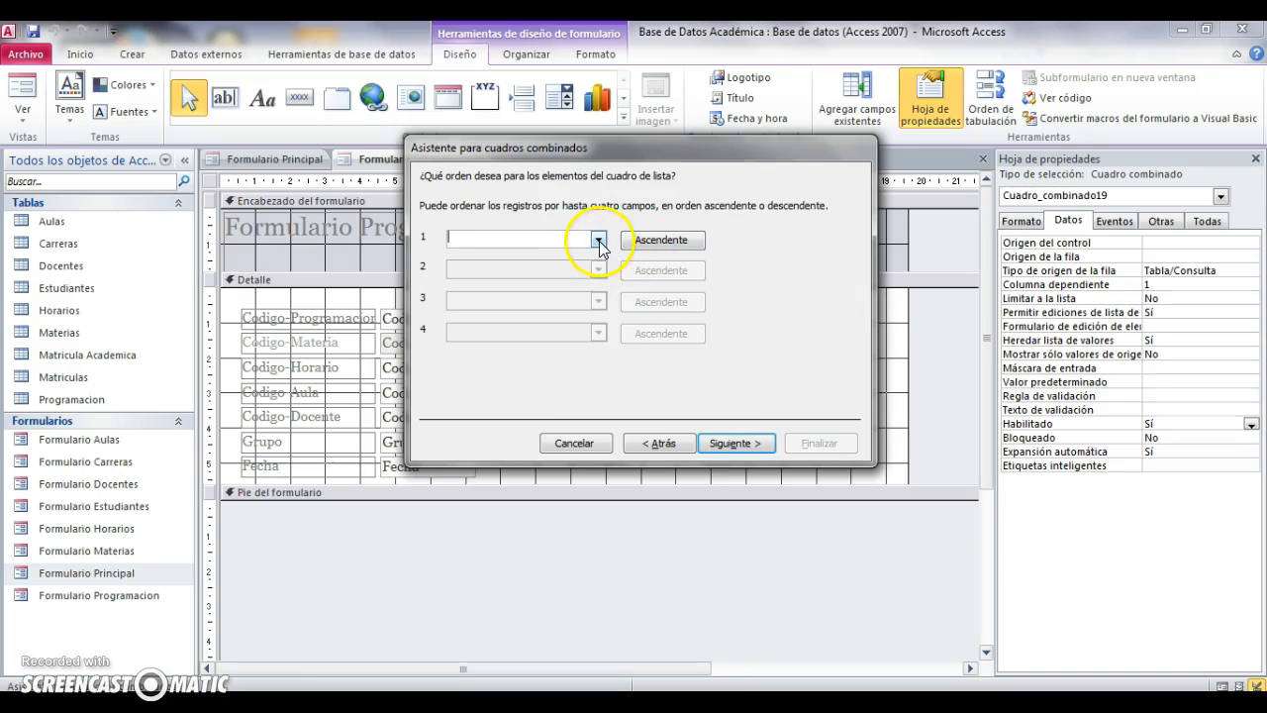
{"action": "left_click", "coordinate": [598, 241]}
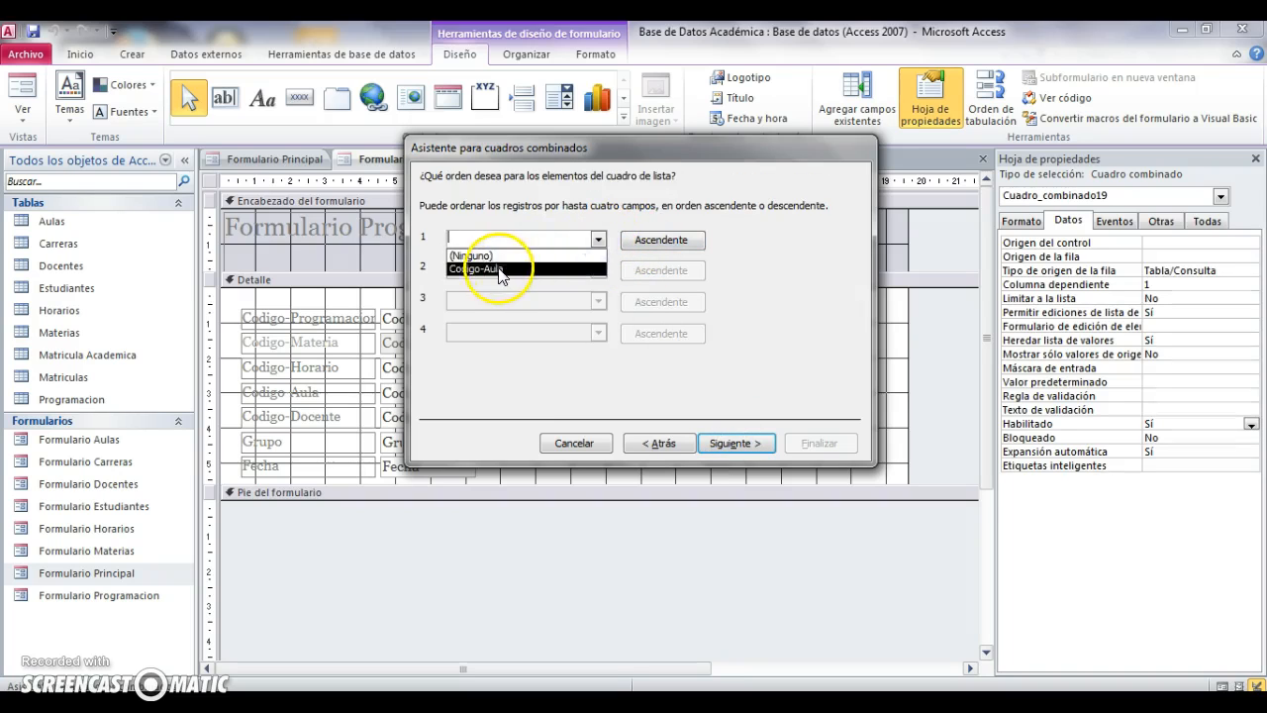
{"action": "left_click", "coordinate": [487, 265]}
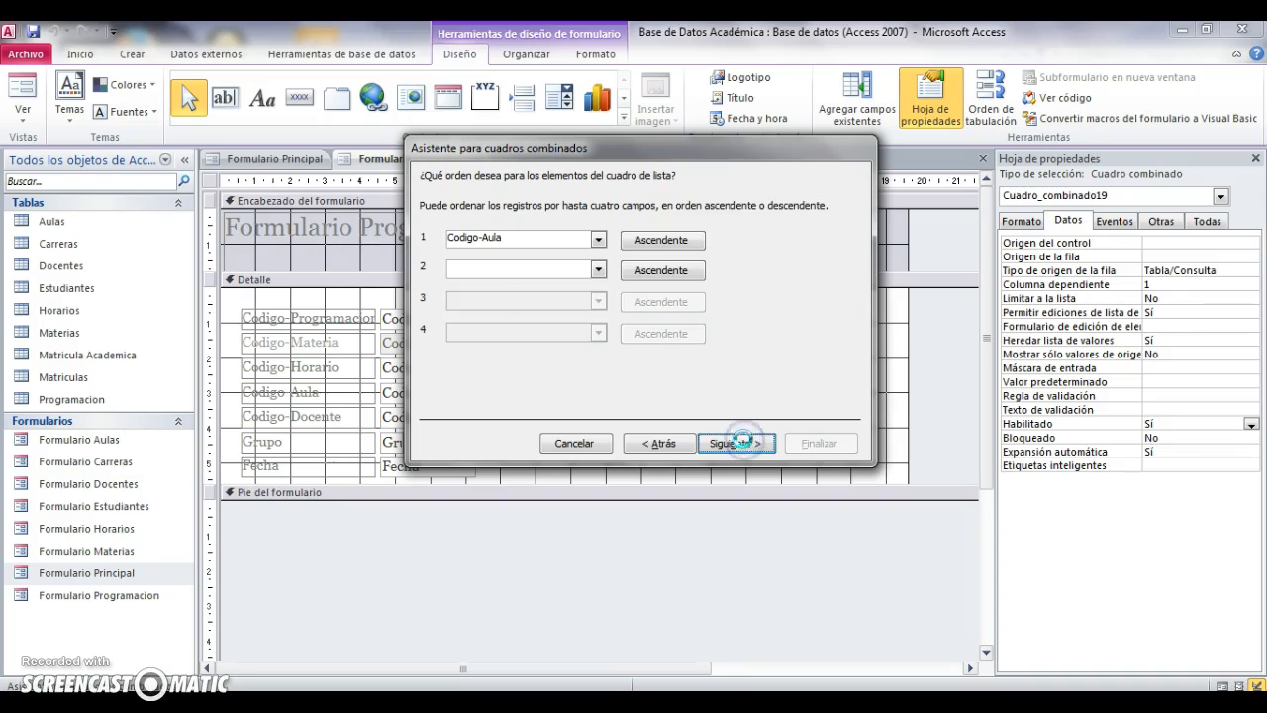
{"action": "left_click", "coordinate": [743, 442]}
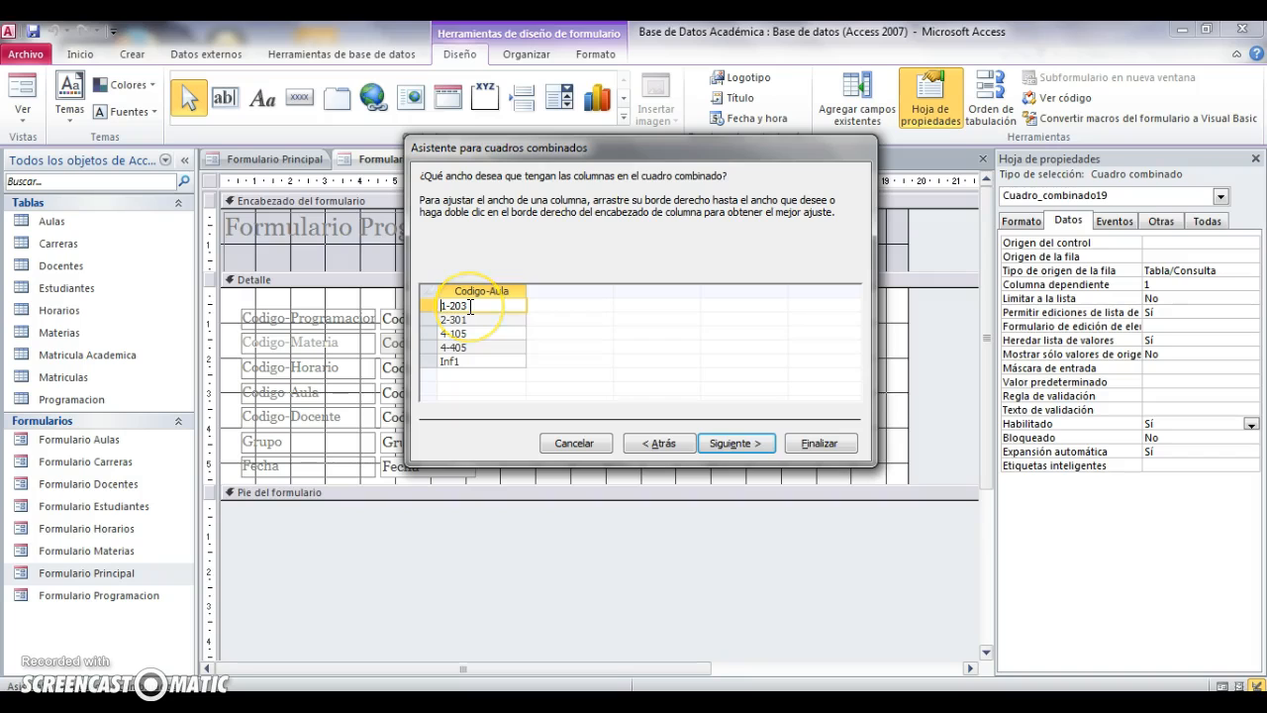
- Accept the column width, store the chosen value in the Codigo-Aula field, and finish the combo box with its default label
{"action": "left_click", "coordinate": [733, 446]}
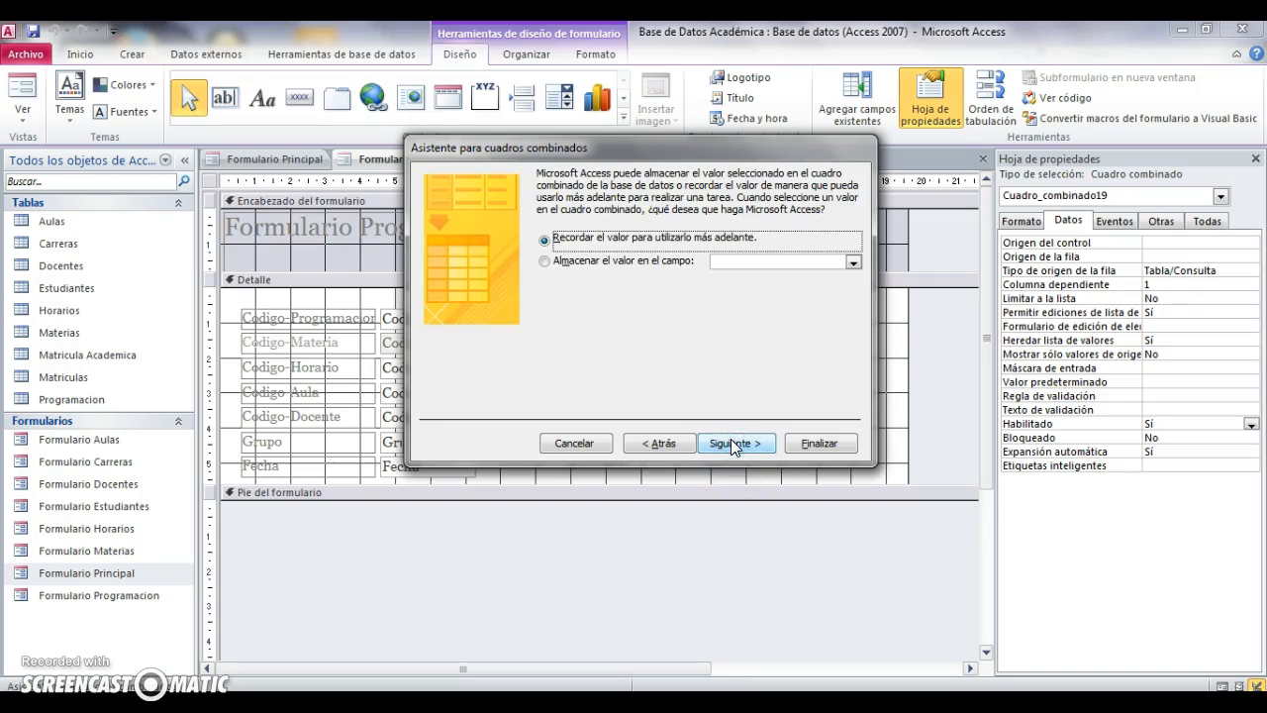
{"action": "left_click", "coordinate": [619, 261]}
{"action": "left_click", "coordinate": [852, 263]}
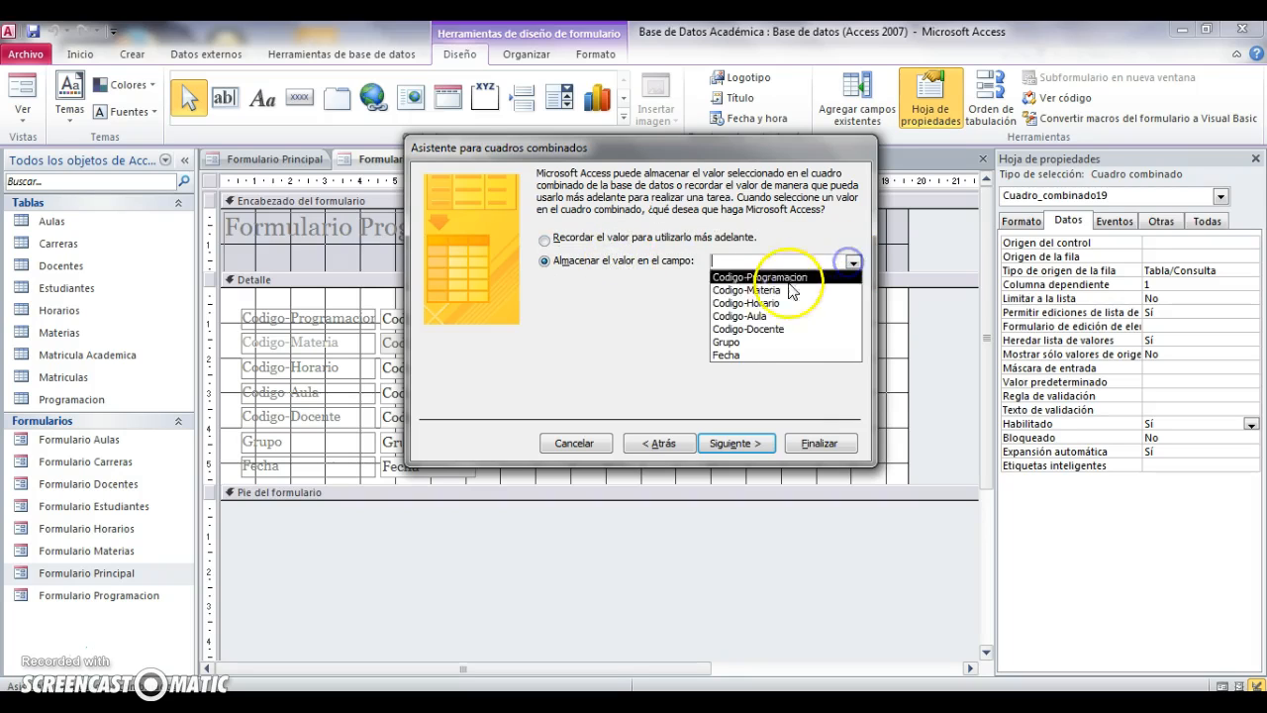
{"action": "left_click", "coordinate": [741, 316]}
{"action": "left_click", "coordinate": [736, 443]}
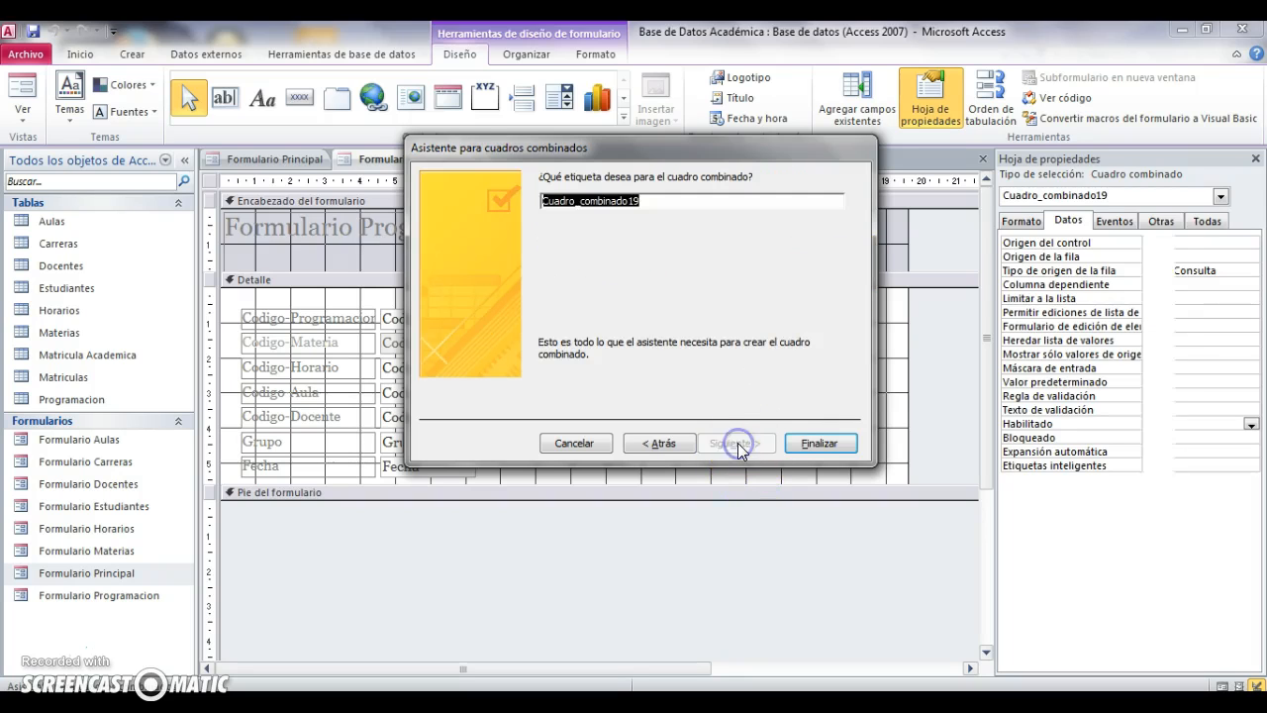
{"action": "left_click", "coordinate": [818, 444]}
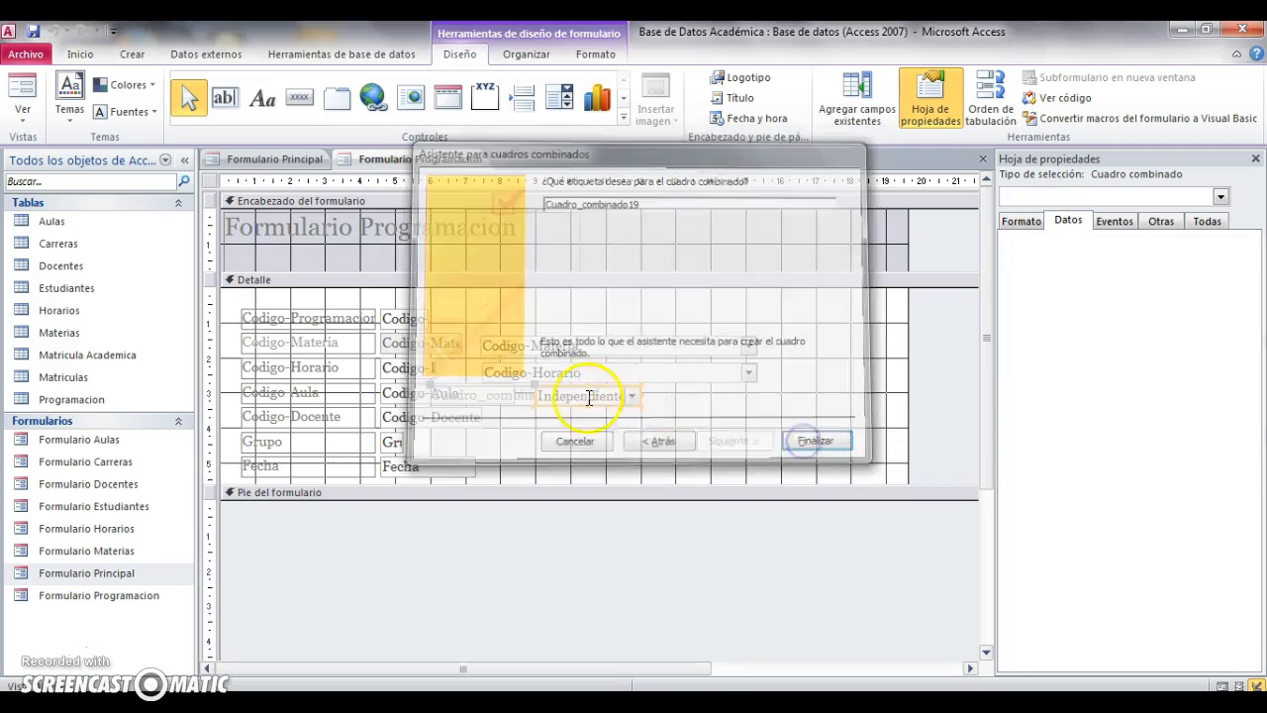
- Move the classroom combo box's label away from the Codigo-Aula field and delete it
{"action": "left_click_drag", "start_coordinate": [432, 384], "coordinate": [771, 384]}
{"action": "left_click", "coordinate": [810, 389]}
{"action": "key", "text": "Delete"}
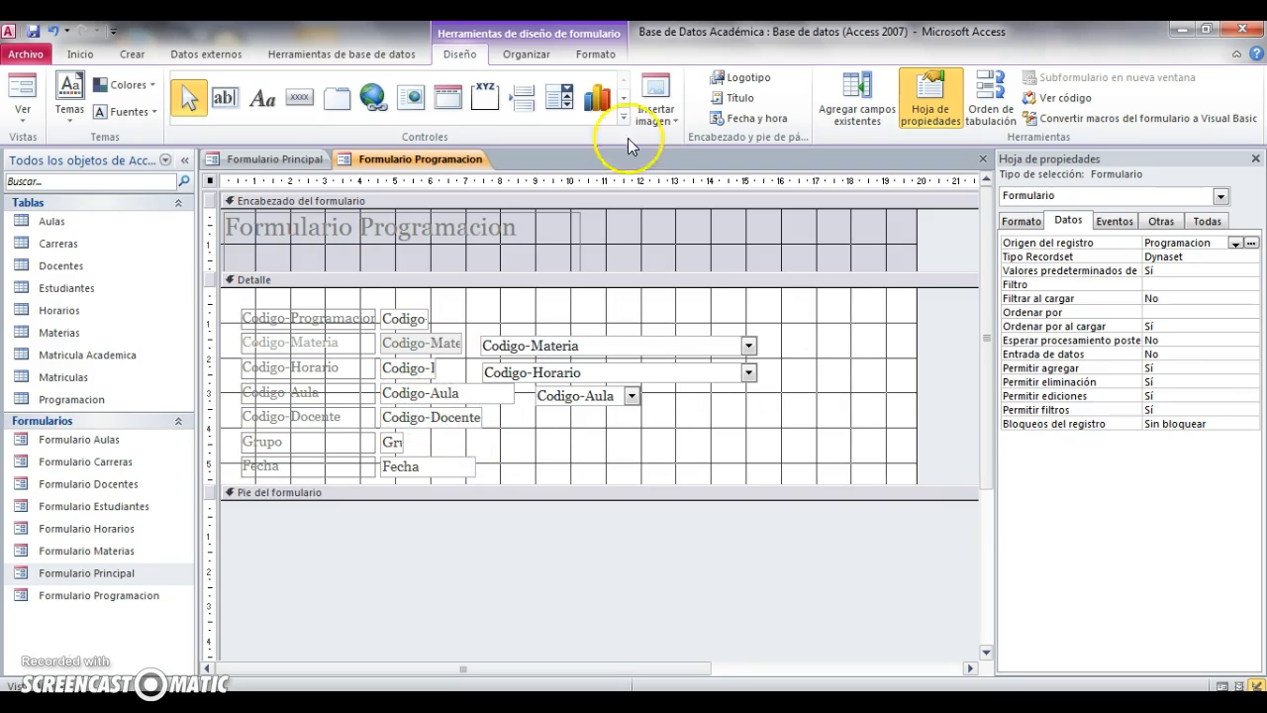
- Place a combo box beside the Codigo-Docente field that looks up its values in another table or query
{"action": "left_click", "coordinate": [560, 97]}
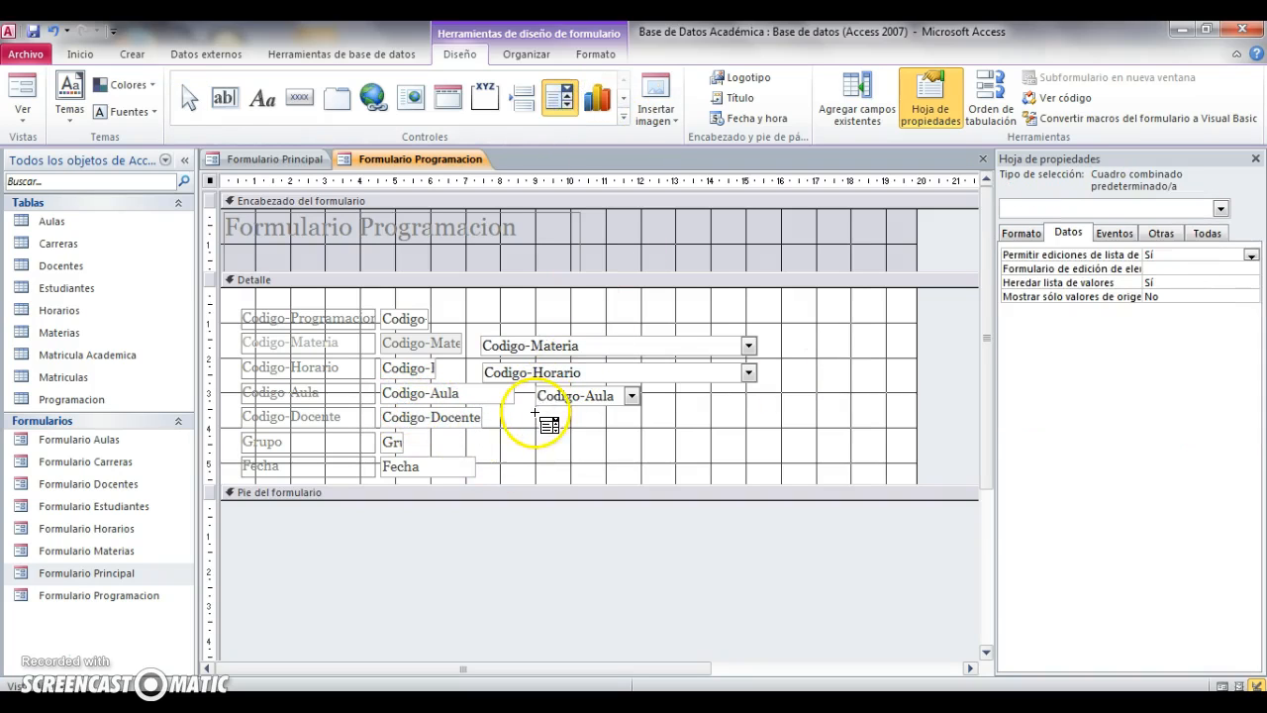
{"action": "left_click", "coordinate": [495, 410]}
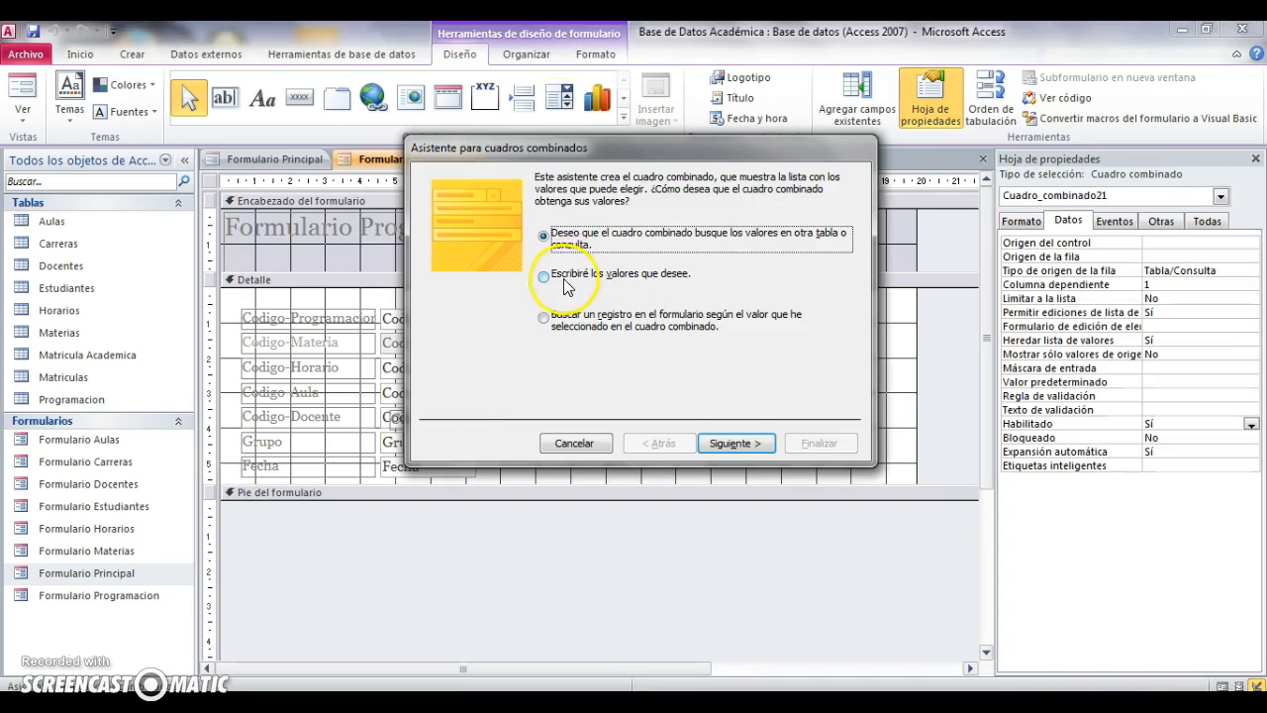
{"action": "left_click", "coordinate": [735, 442]}
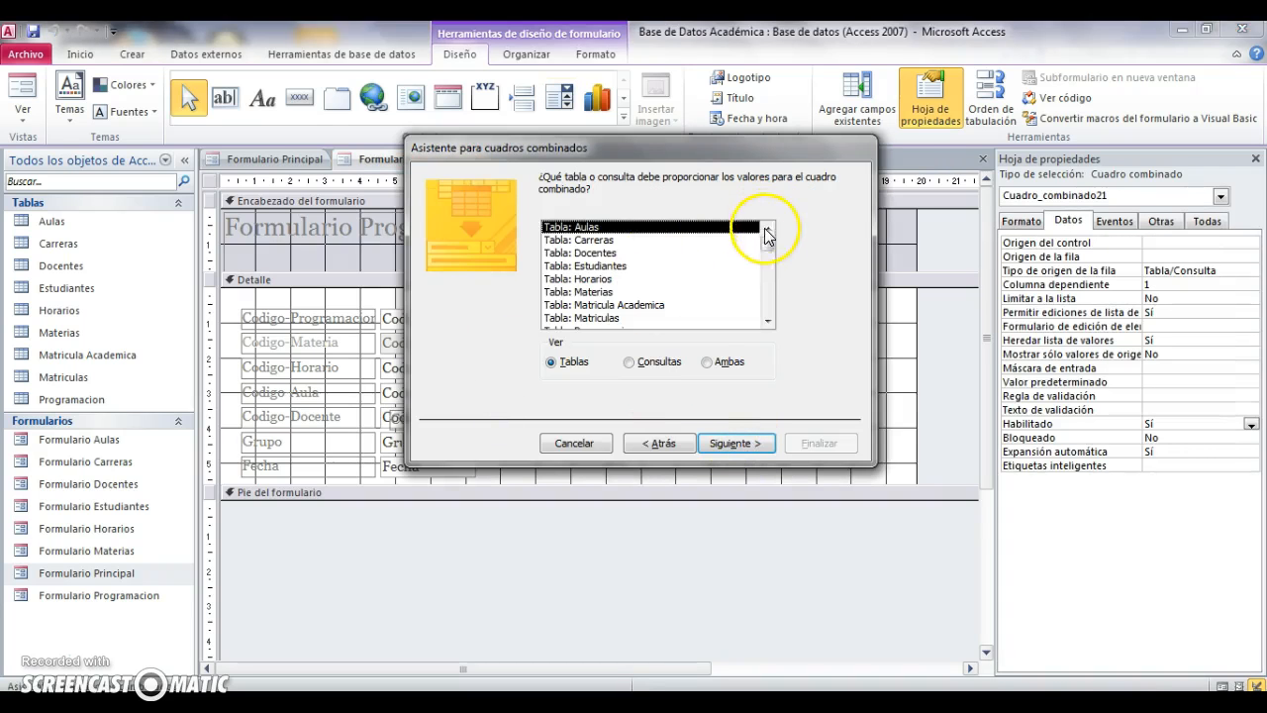
{"action": "left_click", "coordinate": [622, 267]}
{"action": "left_click", "coordinate": [748, 443]}
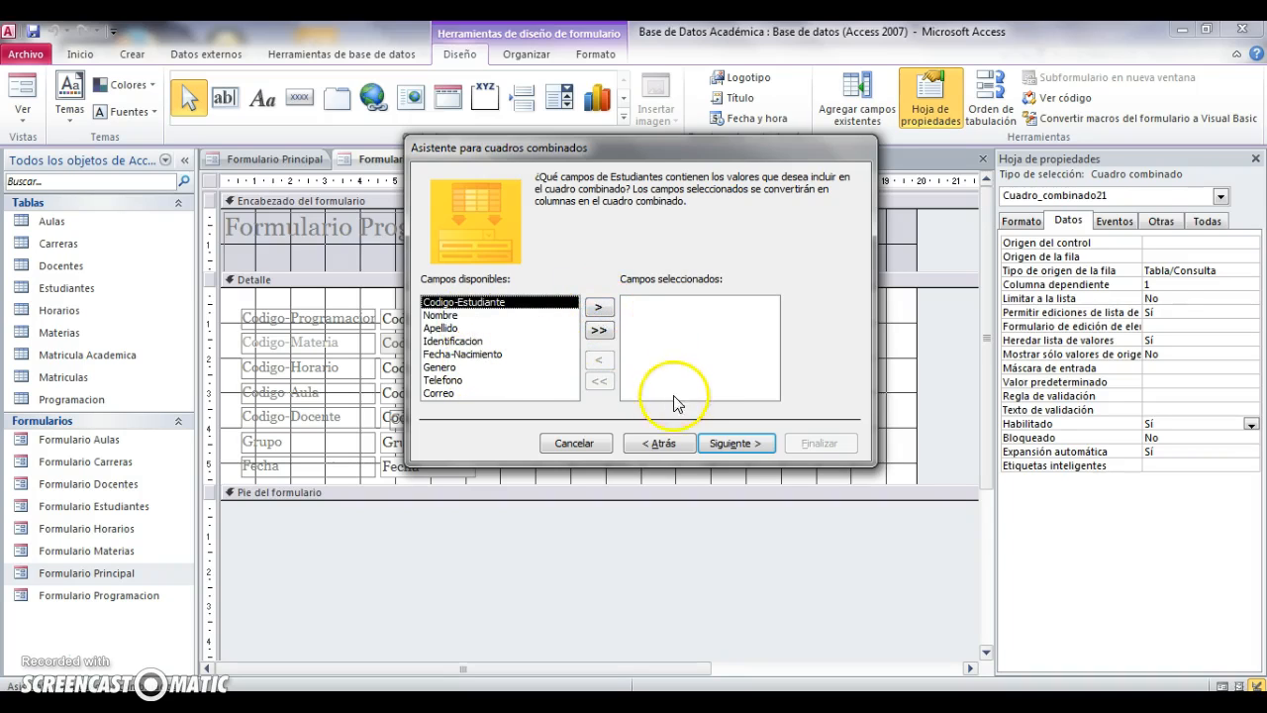
{"action": "left_click", "coordinate": [672, 436]}
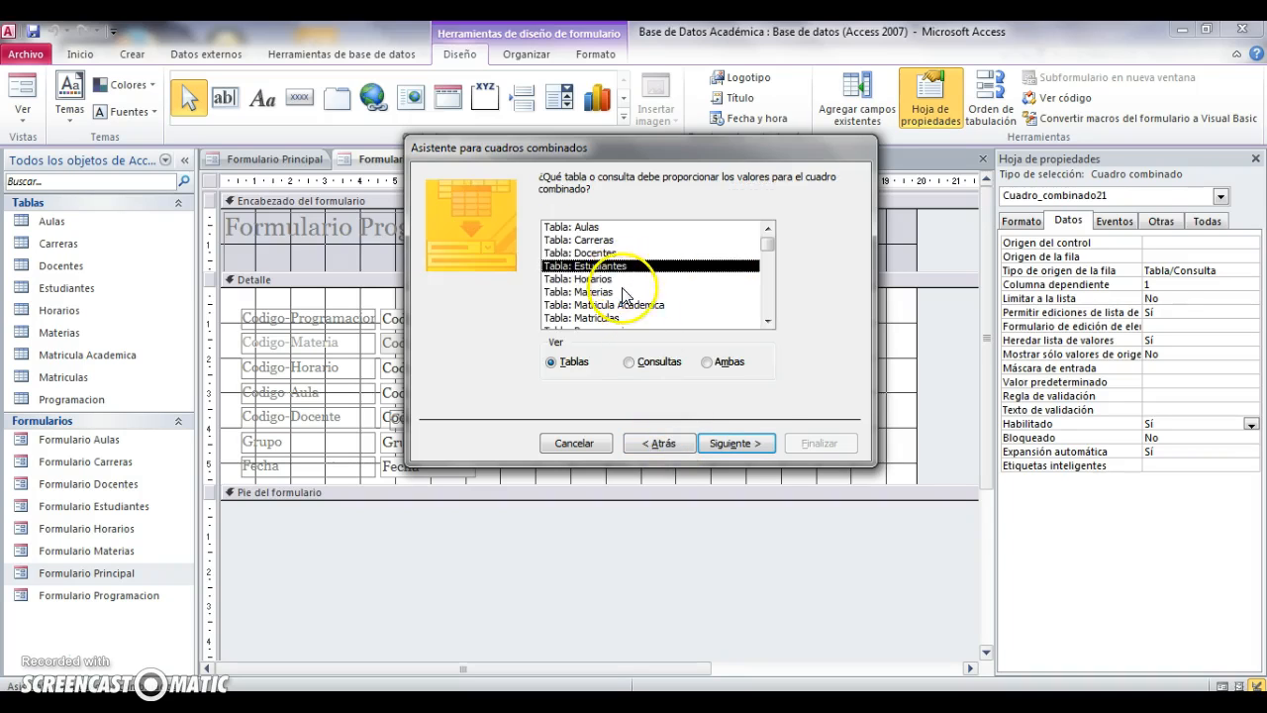
- Choose the Docentes table as the source of the new combo box's values
{"action": "left_click", "coordinate": [606, 254]}
{"action": "left_click", "coordinate": [732, 442]}
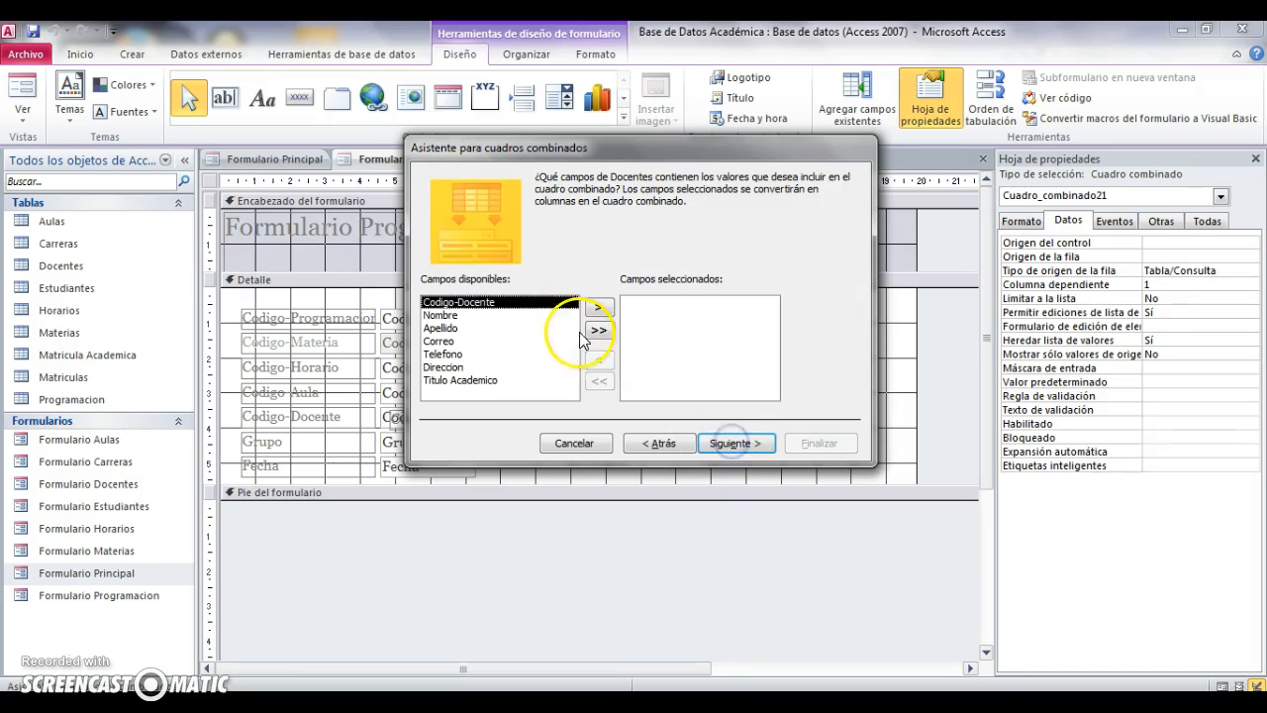
- Include the Codigo-Docente, Apellido and Nombre fields, in that order, in the teacher combo box
{"action": "left_click", "coordinate": [592, 307]}
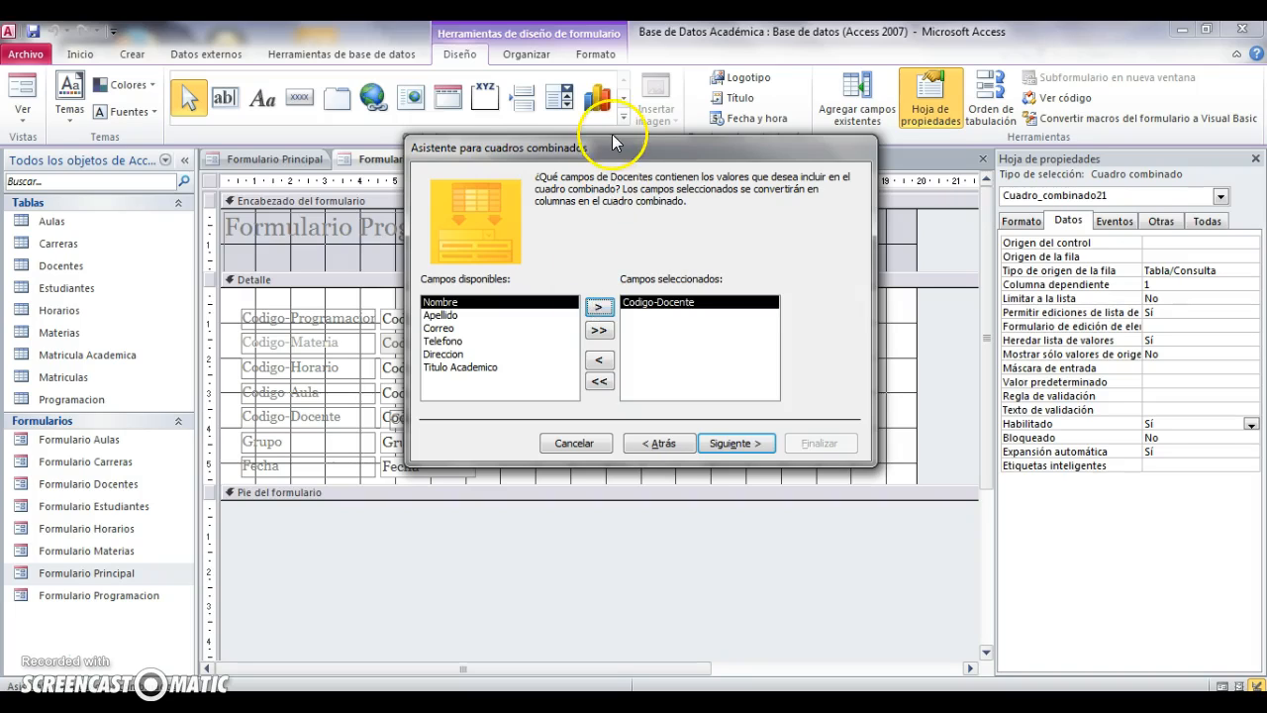
{"action": "left_click_drag", "start_coordinate": [624, 147], "coordinate": [807, 158]}
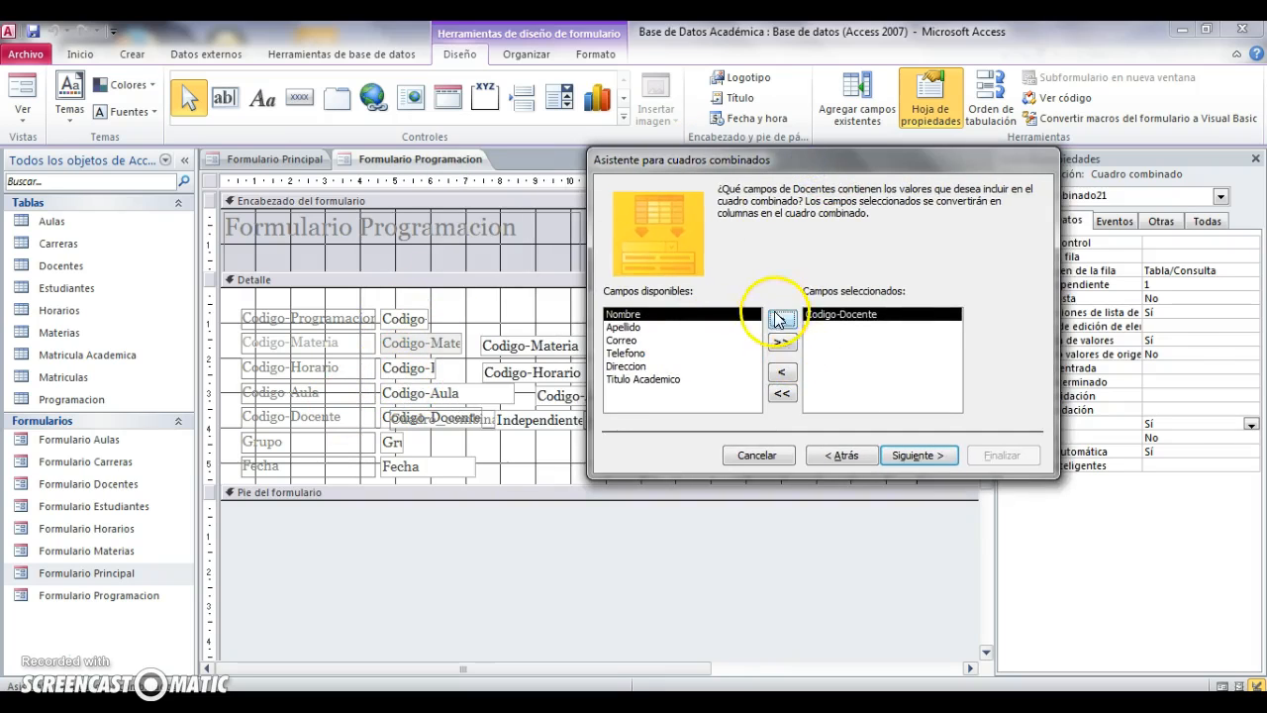
{"action": "left_click", "coordinate": [623, 327]}
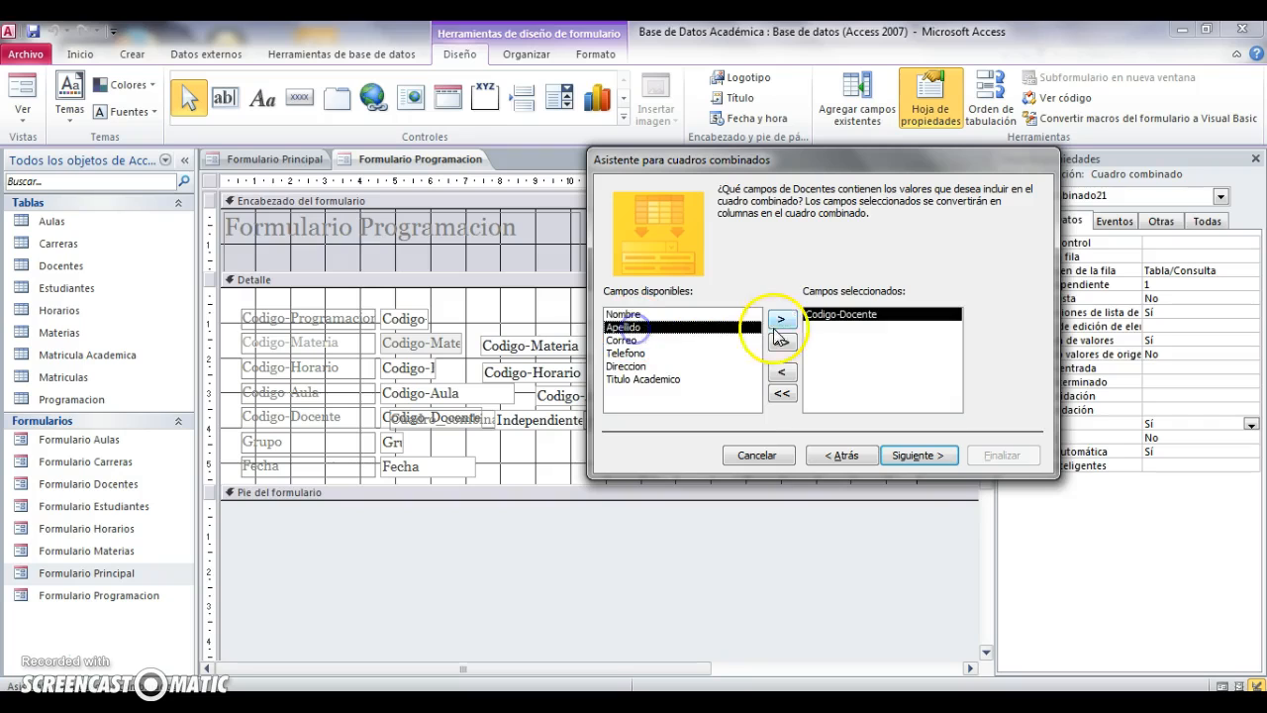
{"action": "left_click", "coordinate": [781, 319]}
{"action": "left_click", "coordinate": [698, 314]}
{"action": "left_click", "coordinate": [781, 319]}
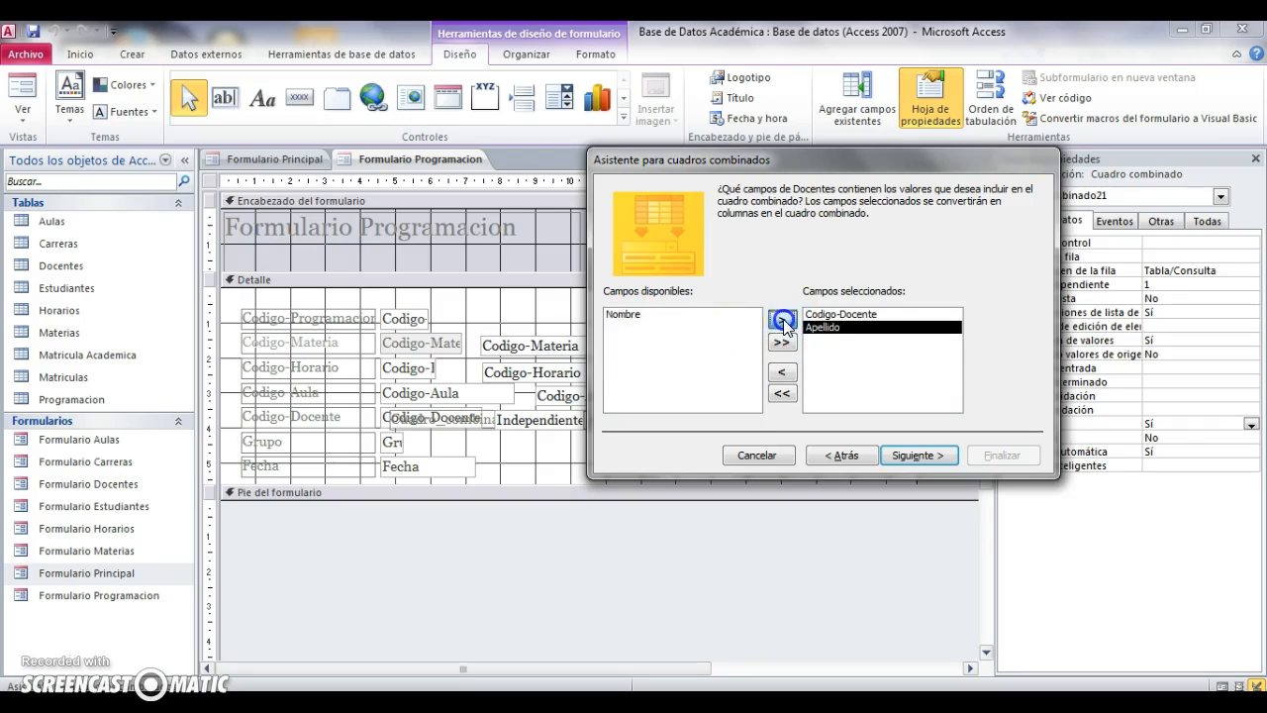
{"action": "left_click", "coordinate": [916, 454]}
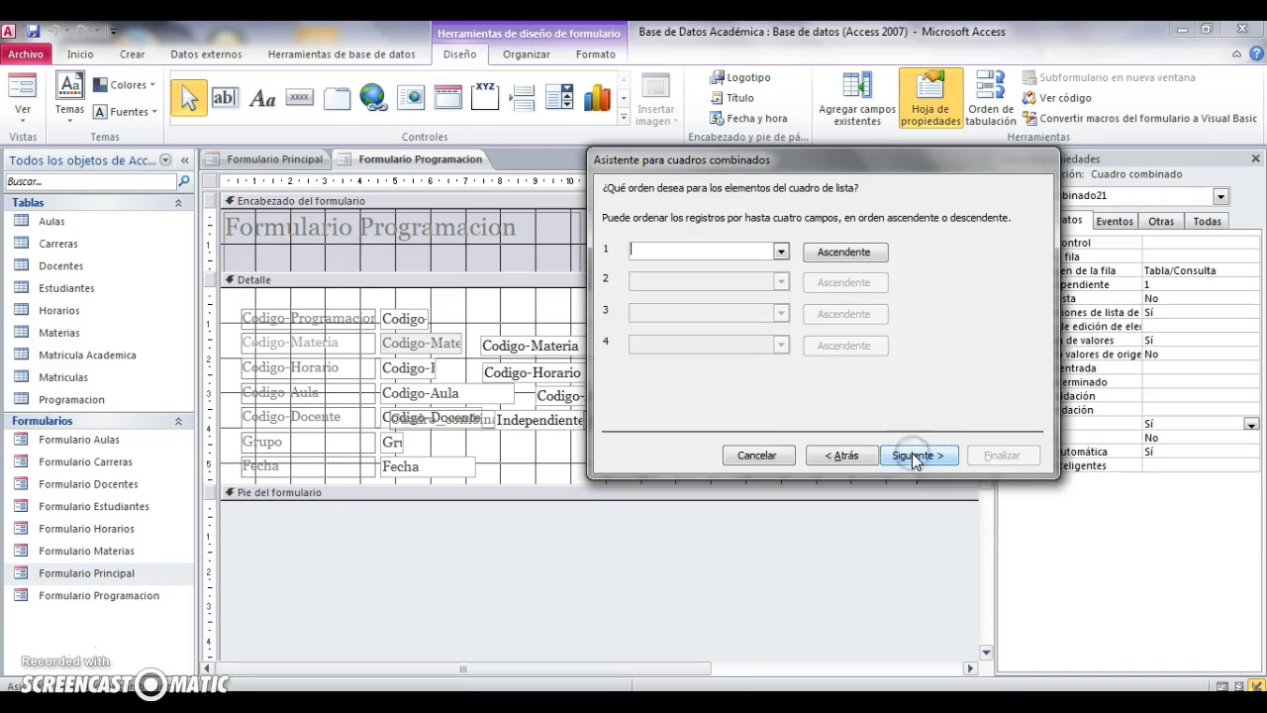
- Sort the teacher list by Apellido and then by Nombre, both ascending
{"action": "left_click", "coordinate": [781, 251]}
{"action": "left_click", "coordinate": [685, 297]}
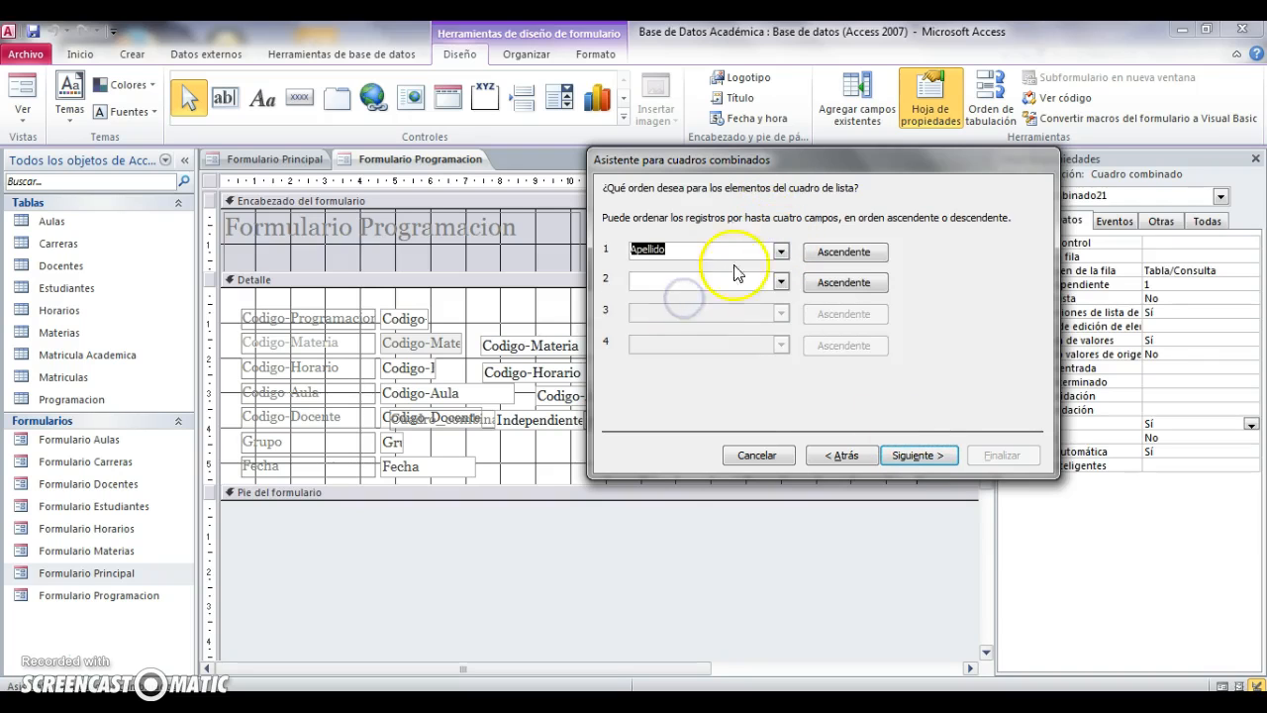
{"action": "left_click", "coordinate": [781, 283]}
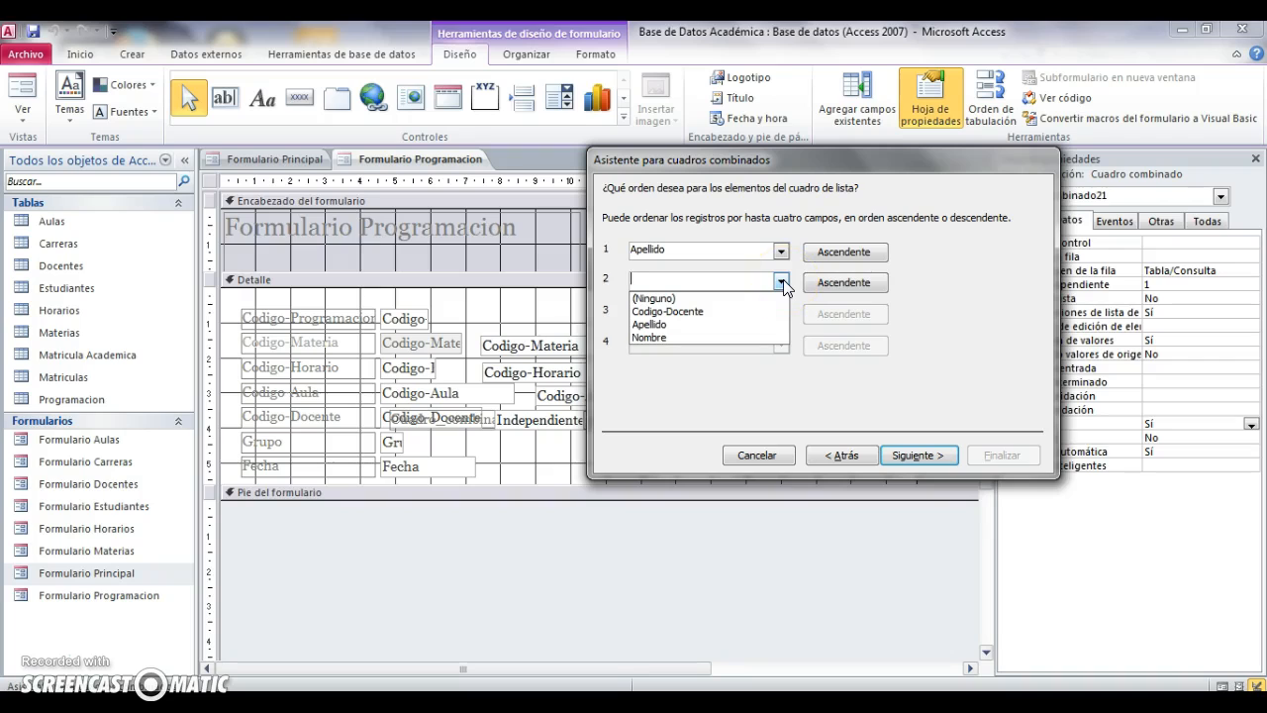
{"action": "left_click", "coordinate": [658, 338]}
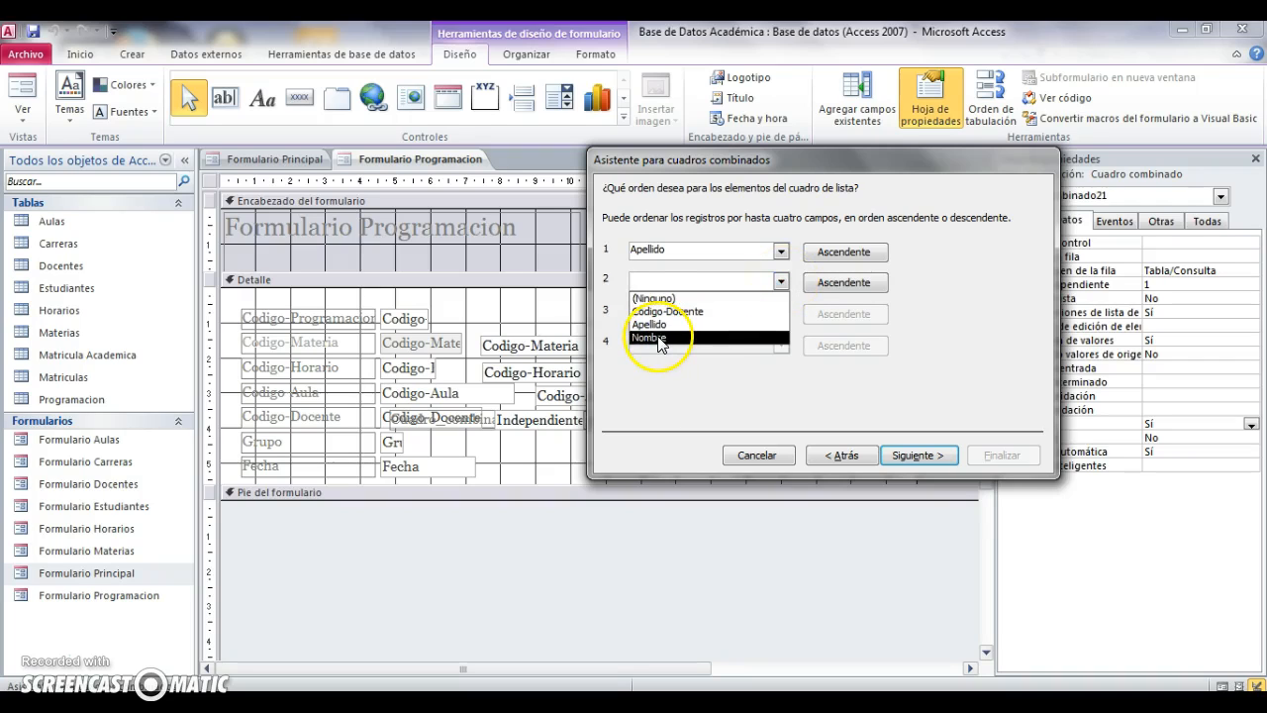
{"action": "left_click", "coordinate": [654, 337]}
{"action": "left_click", "coordinate": [917, 454]}
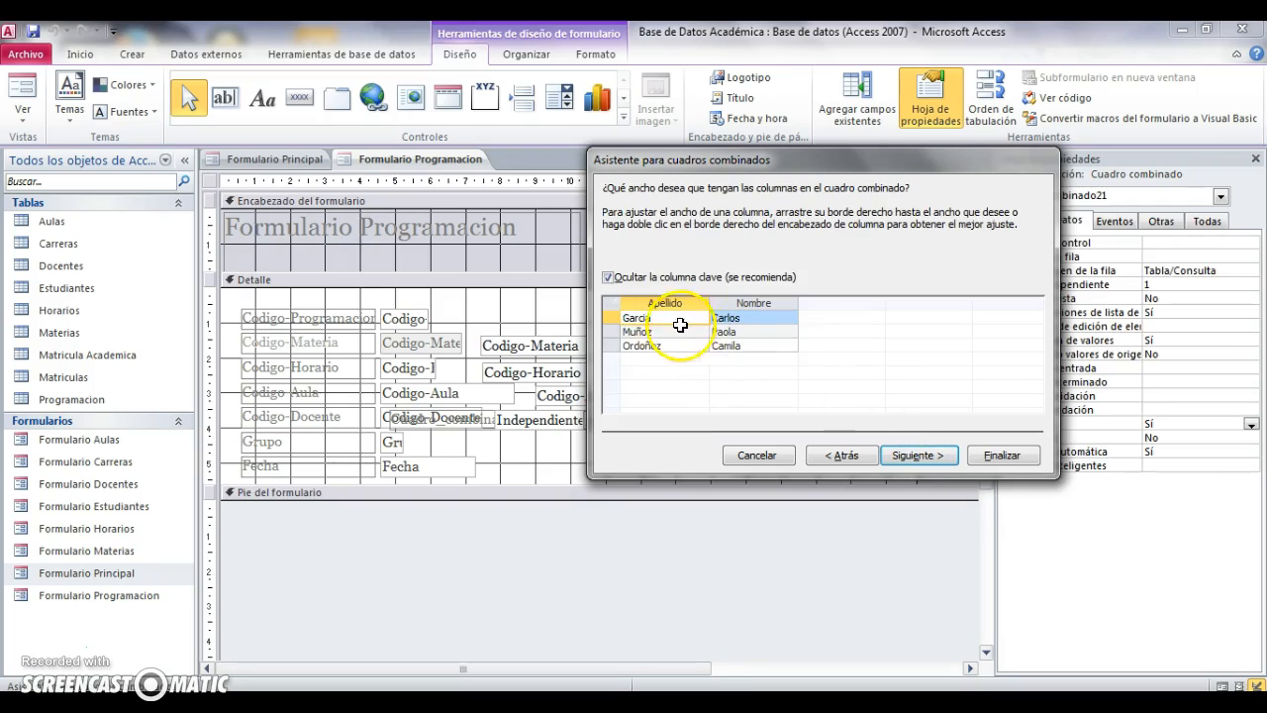
- Accept the column widths, store the chosen value in the Codigo-Docente field, and finish the combo box with its default label
{"action": "left_click", "coordinate": [936, 455]}
{"action": "left_click", "coordinate": [801, 273]}
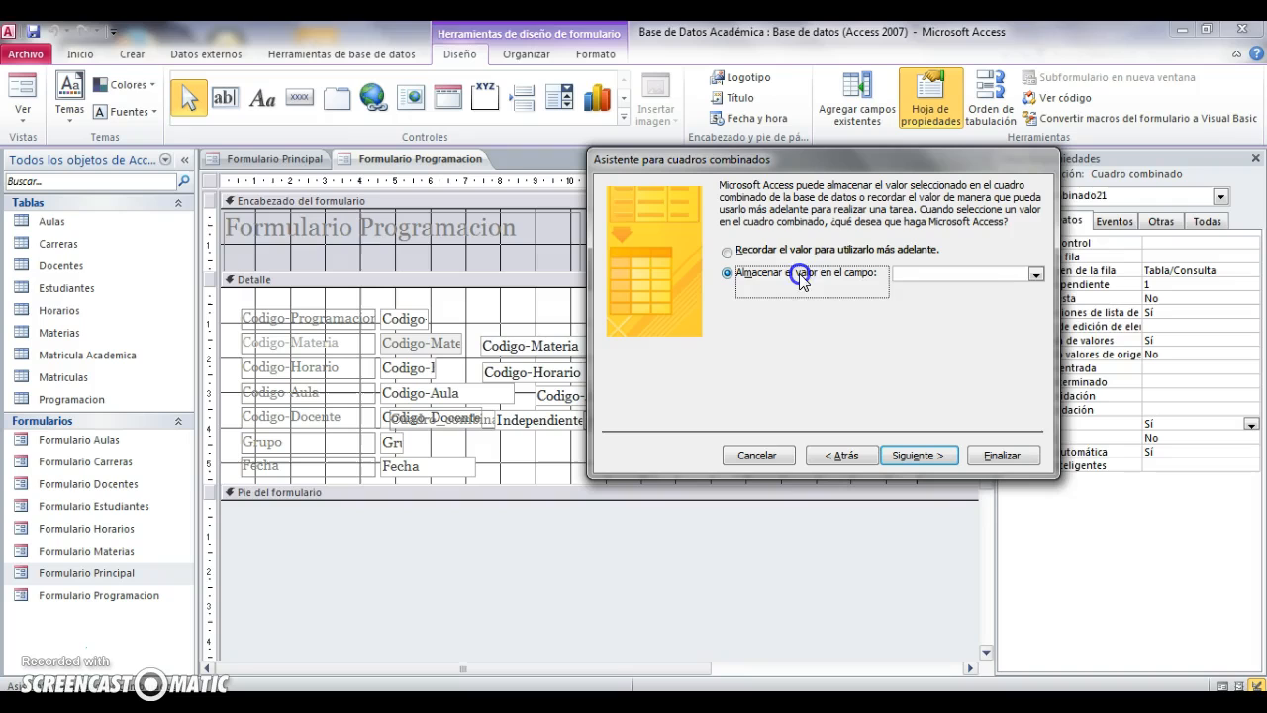
{"action": "left_click", "coordinate": [1034, 275]}
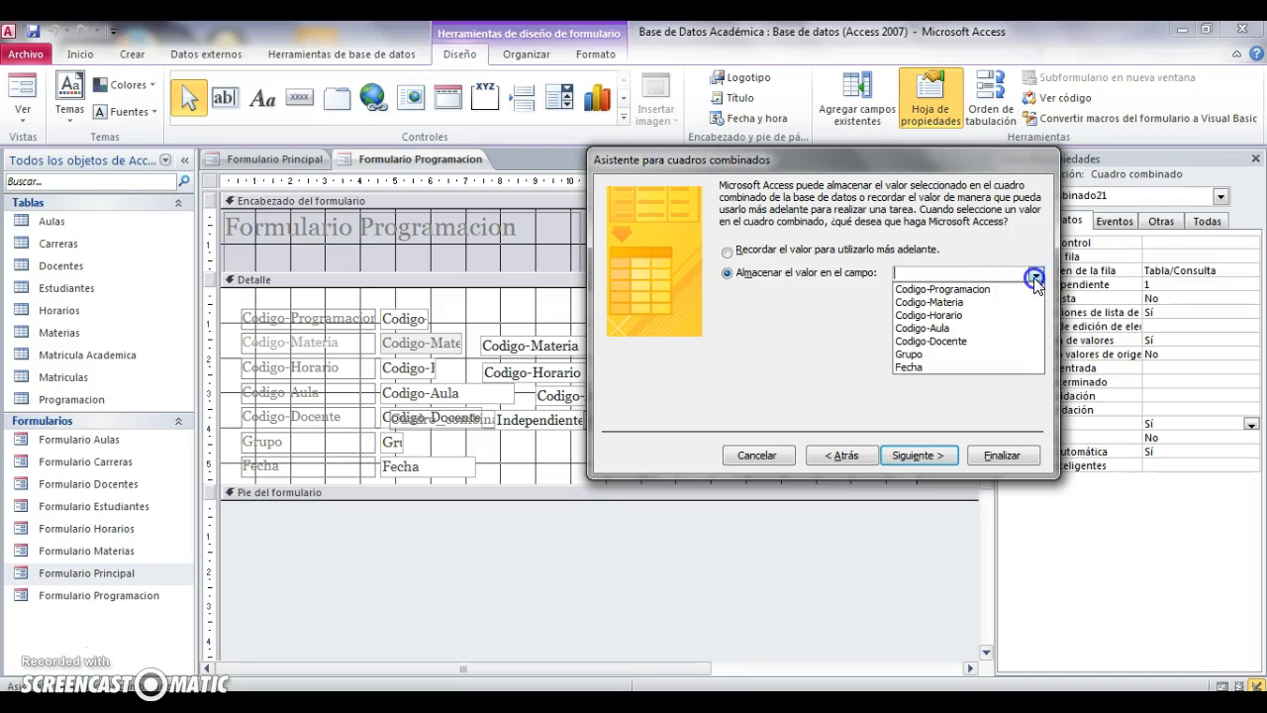
{"action": "left_click", "coordinate": [949, 340]}
{"action": "left_click", "coordinate": [928, 458]}
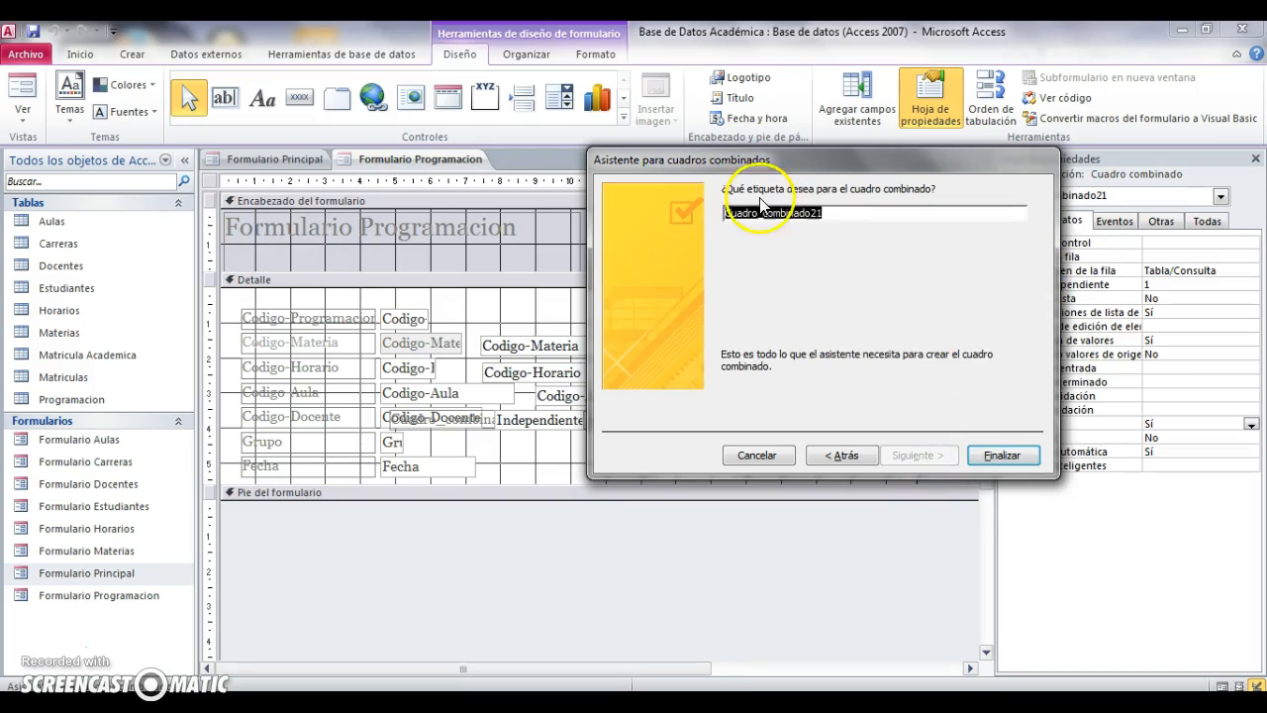
{"action": "left_click", "coordinate": [1002, 454]}
- Move the teacher combo box's label away from the Codigo-Docente field and delete only that label, keeping the combo box
{"action": "left_click_drag", "start_coordinate": [393, 413], "coordinate": [789, 373]}
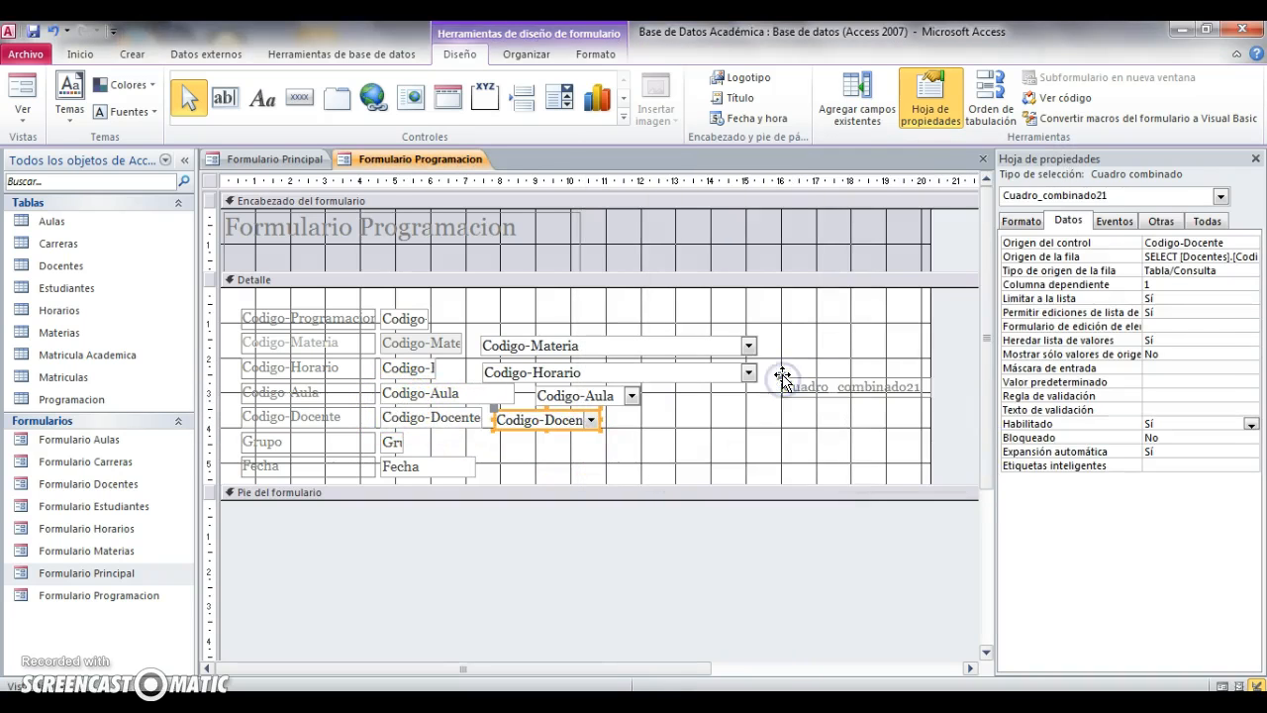
{"action": "key", "text": "Delete"}
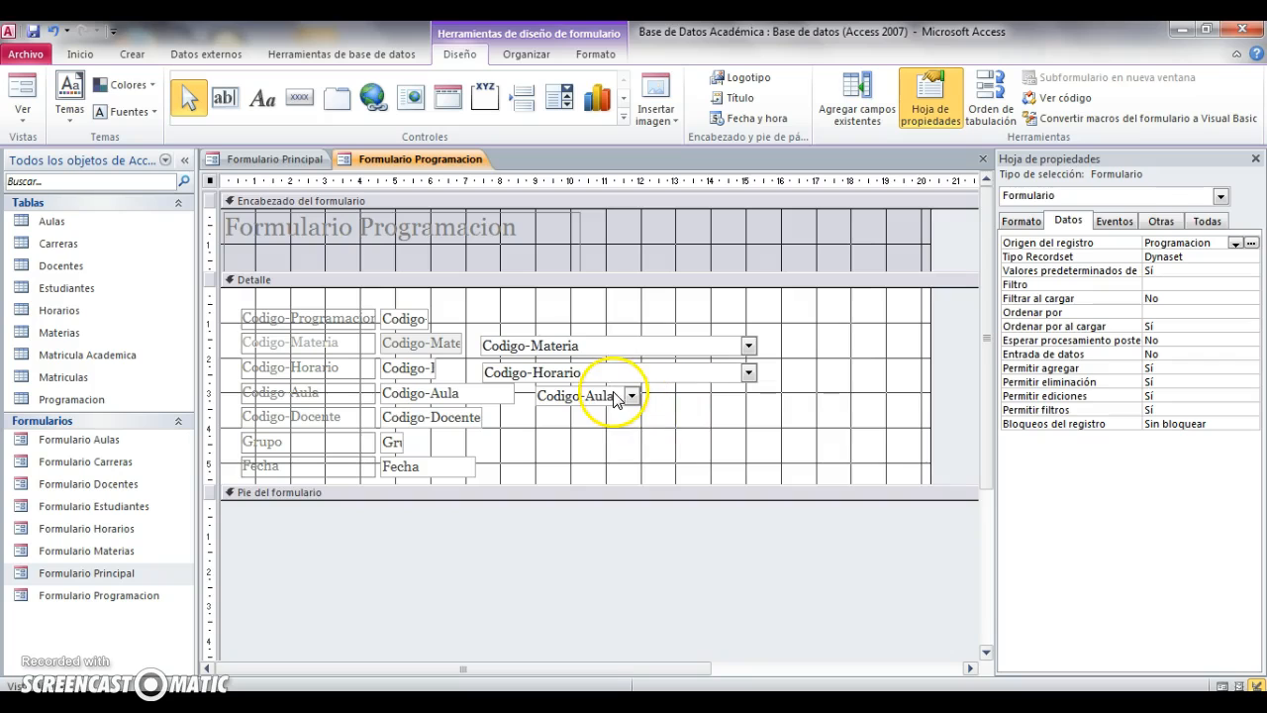
{"action": "key", "text": "ctrl+z"}
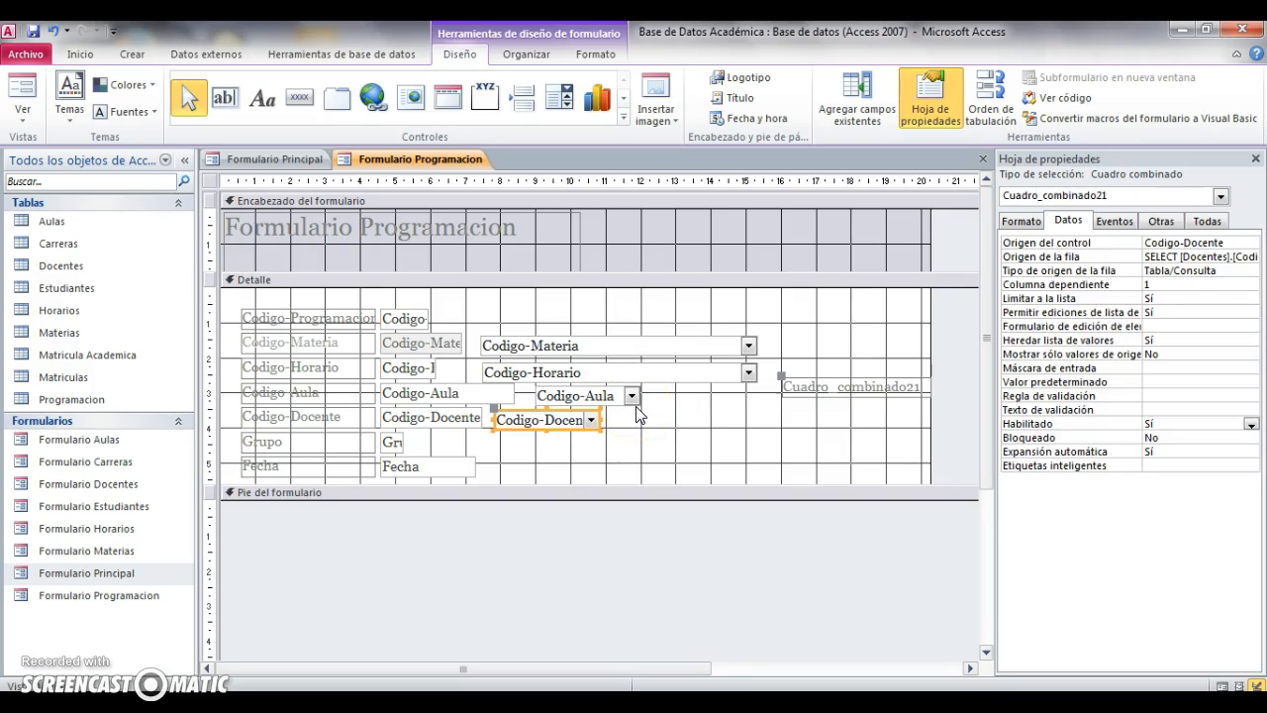
{"action": "left_click", "coordinate": [746, 430]}
{"action": "left_click", "coordinate": [805, 395]}
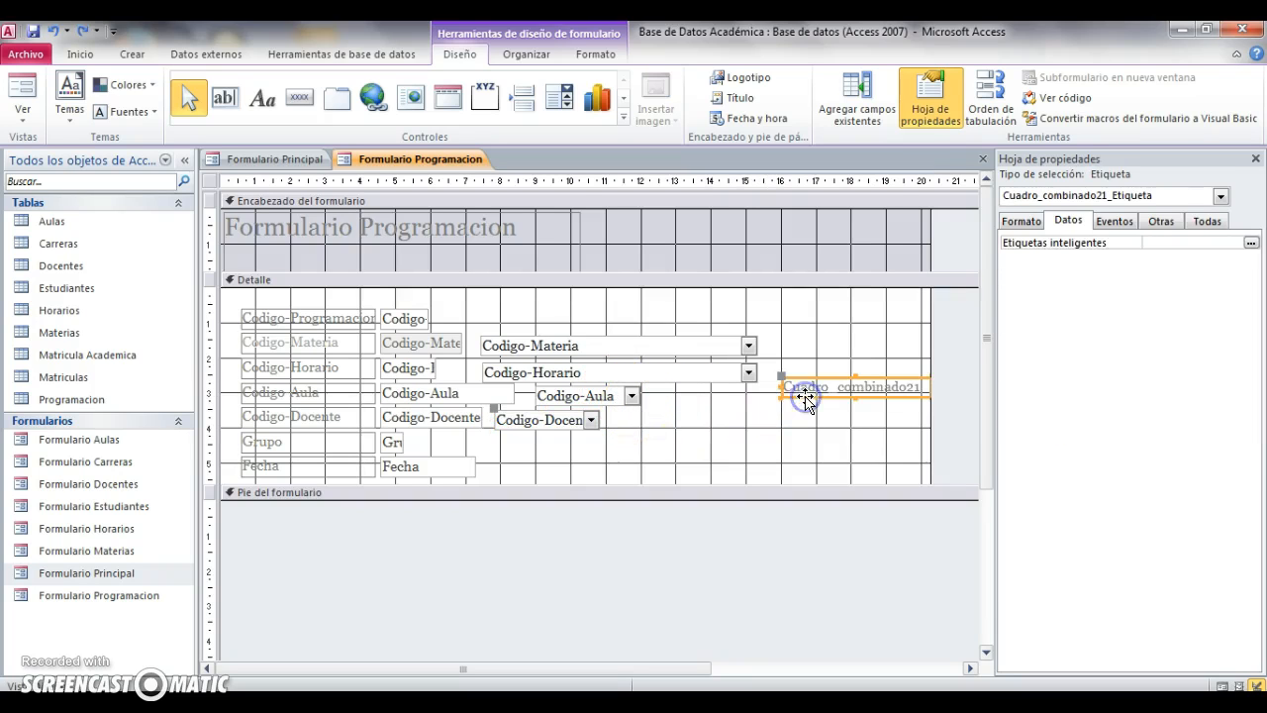
{"action": "key", "text": "Delete"}
- Widen the Codigo-Docente and Codigo-Aula combo boxes to line up with the right edge of the combo boxes above
{"action": "left_click", "coordinate": [595, 421]}
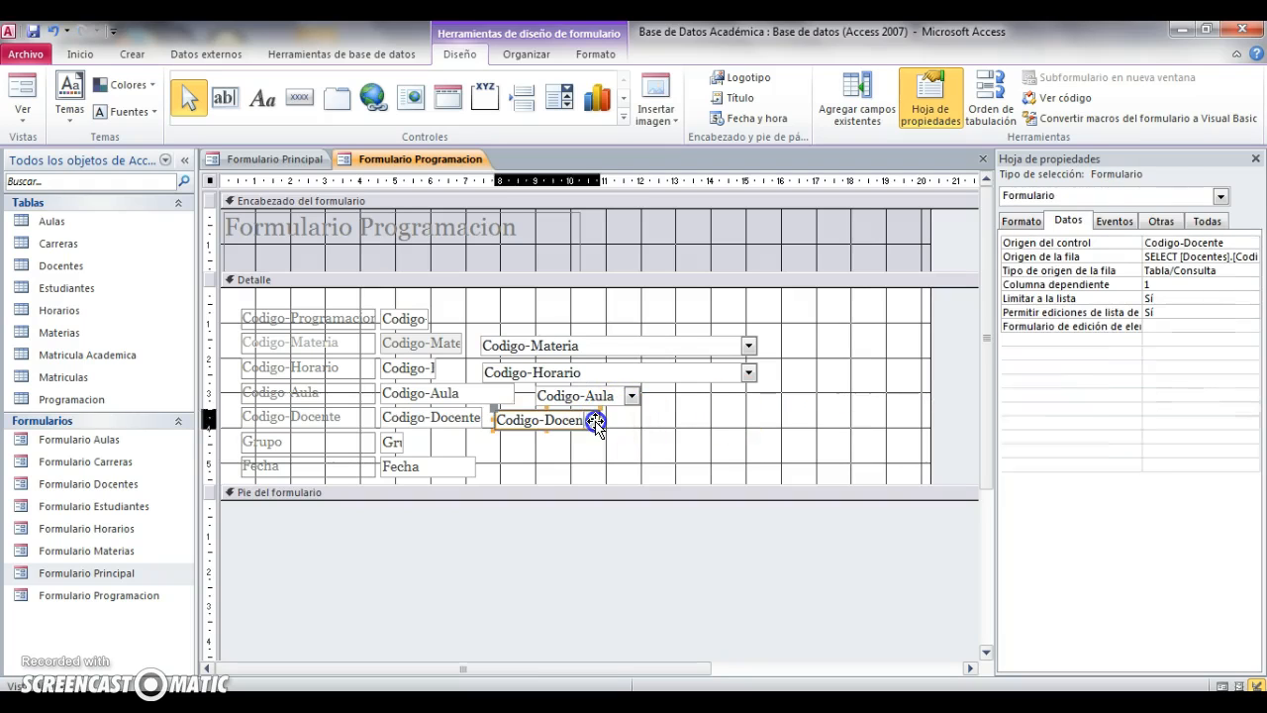
{"action": "left_click_drag", "start_coordinate": [598, 419], "coordinate": [757, 415]}
{"action": "left_click", "coordinate": [634, 395]}
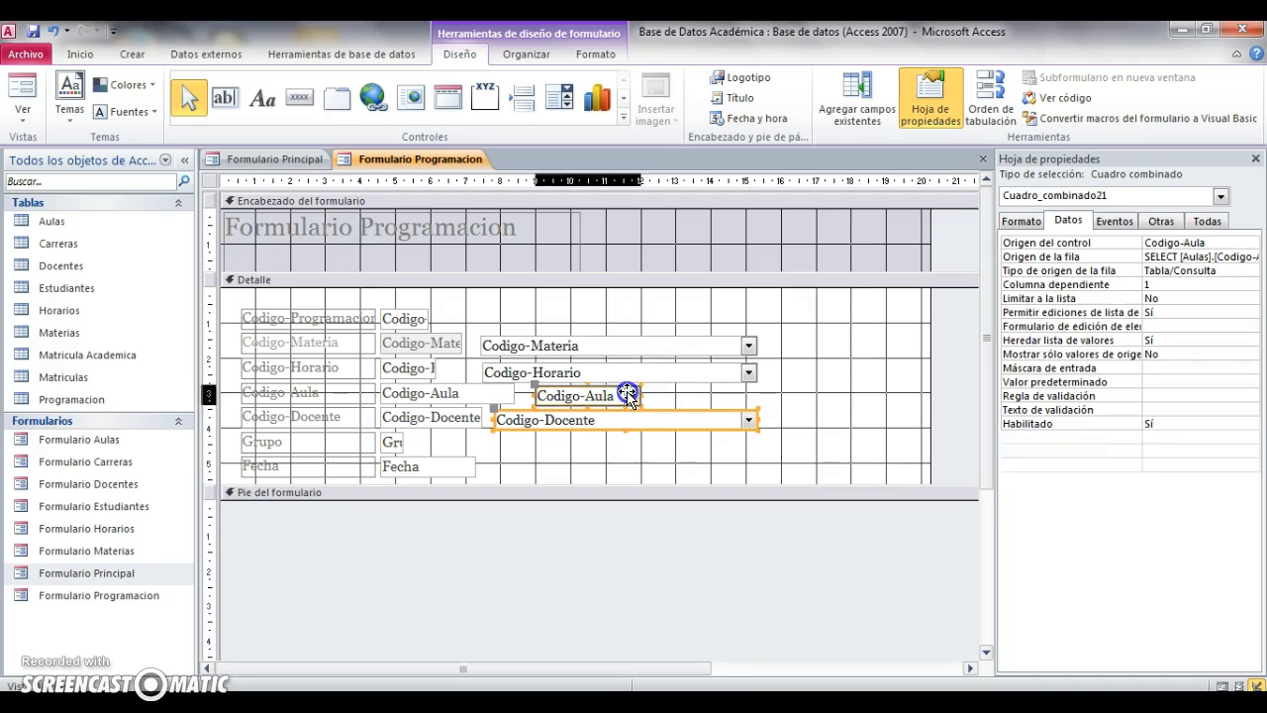
{"action": "left_click_drag", "start_coordinate": [638, 395], "coordinate": [784, 381]}
- Disable the Codigo-Horario, Codigo-Aula and Codigo-Docente text fields together by setting Habilitado to No
{"action": "left_click", "coordinate": [396, 367]}
{"action": "left_click", "coordinate": [406, 393], "text": "shift"}
{"action": "left_click", "coordinate": [414, 418], "text": "shift"}
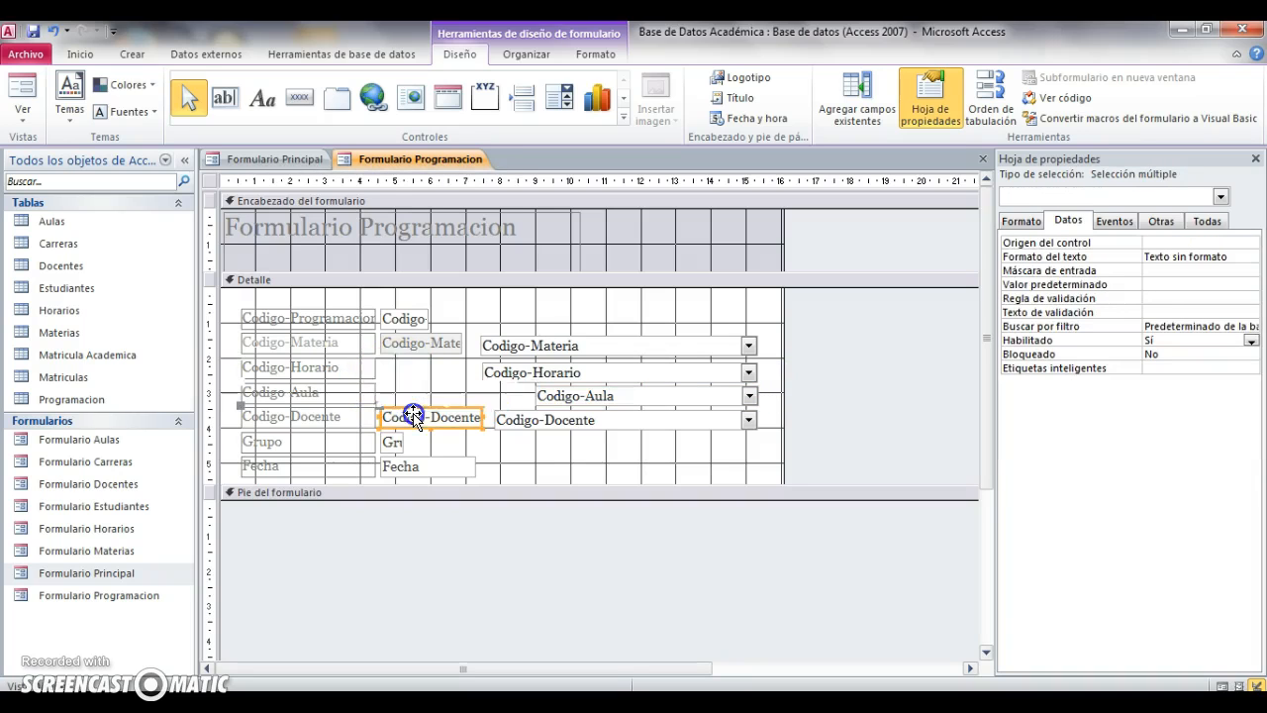
{"action": "left_click", "coordinate": [1253, 340]}
{"action": "left_click", "coordinate": [1183, 363]}
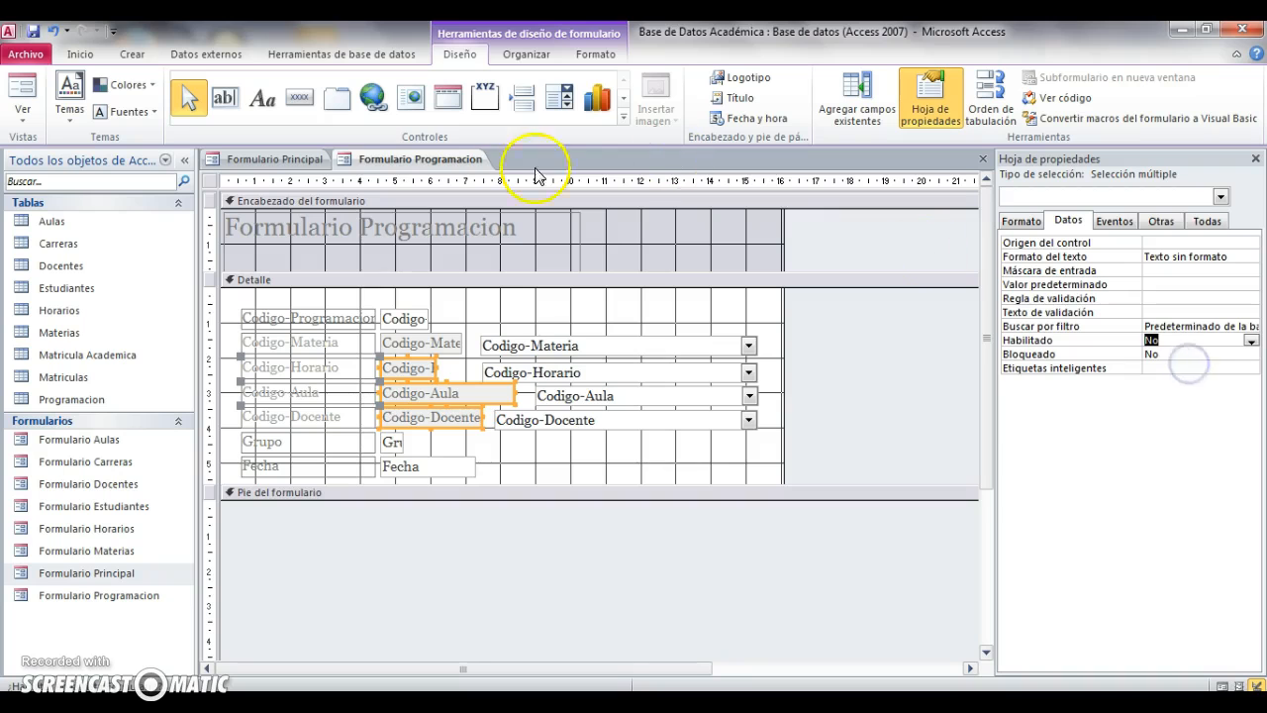
- Show Formulario Programacion in Form view and choose the subject Electronica 1 and the Miercoles 07:00 to 08:00 schedule
{"action": "right_click", "coordinate": [399, 159]}
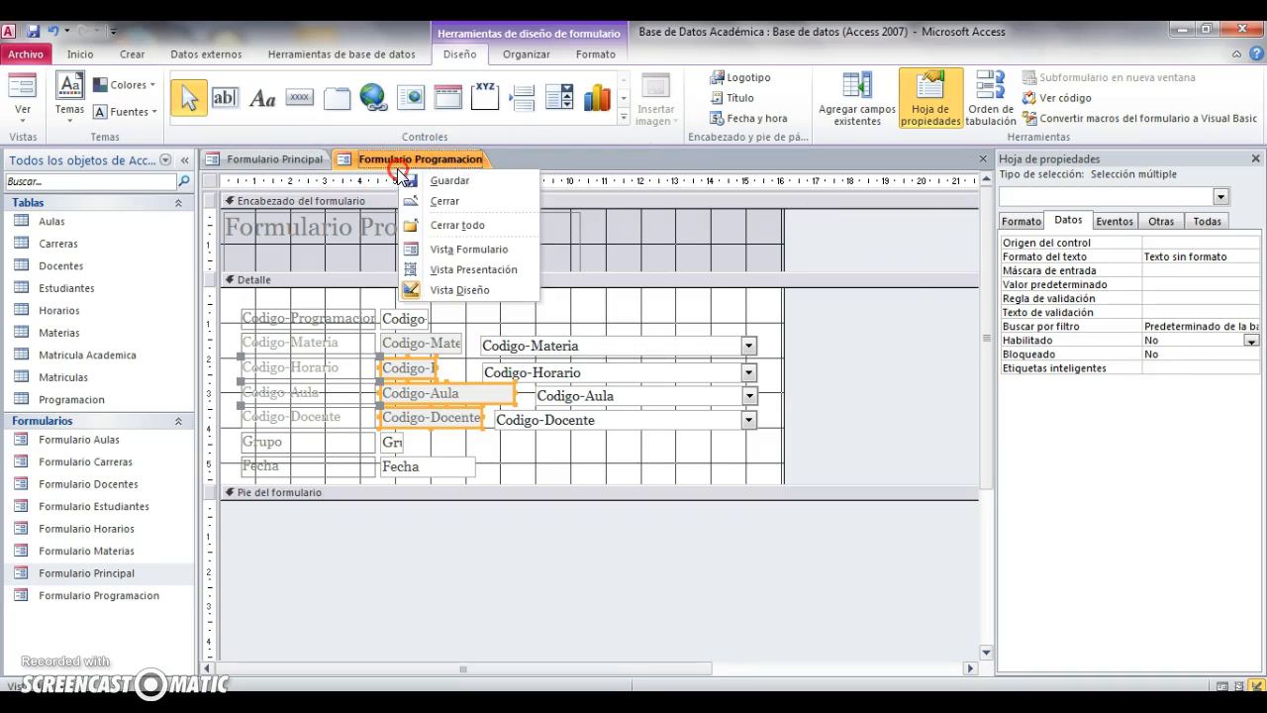
{"action": "left_click", "coordinate": [460, 250]}
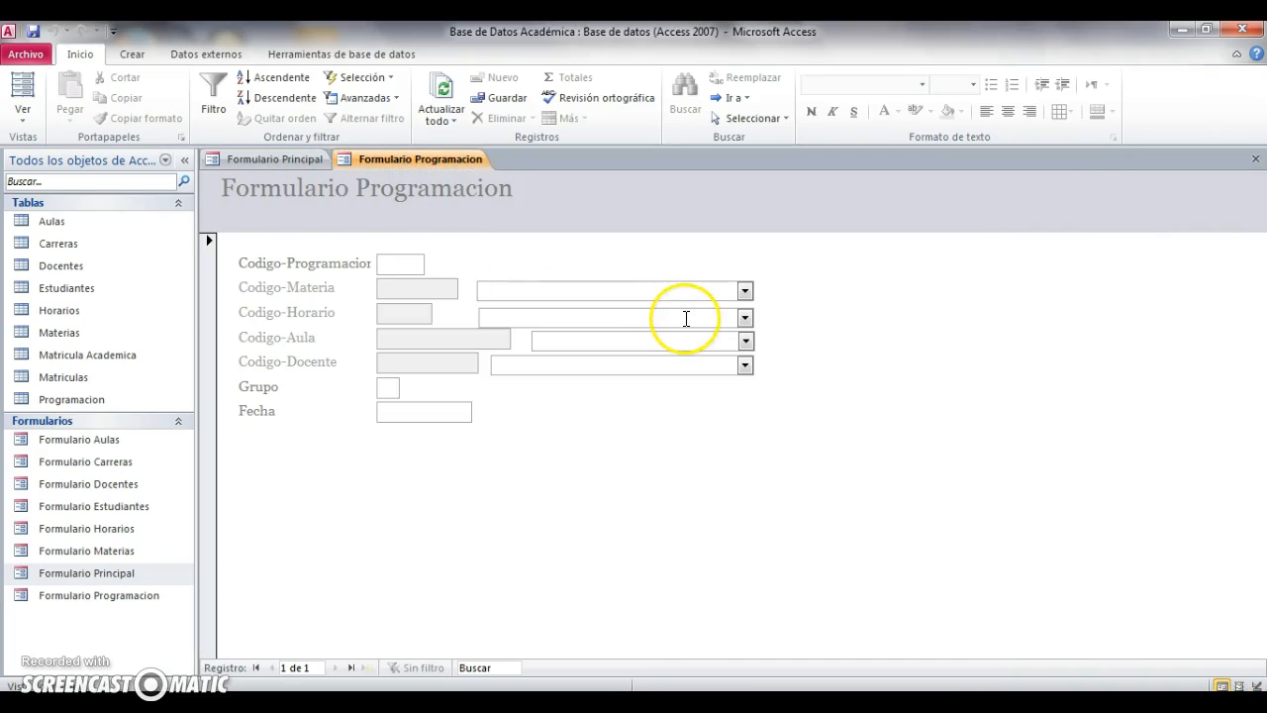
{"action": "left_click", "coordinate": [744, 291]}
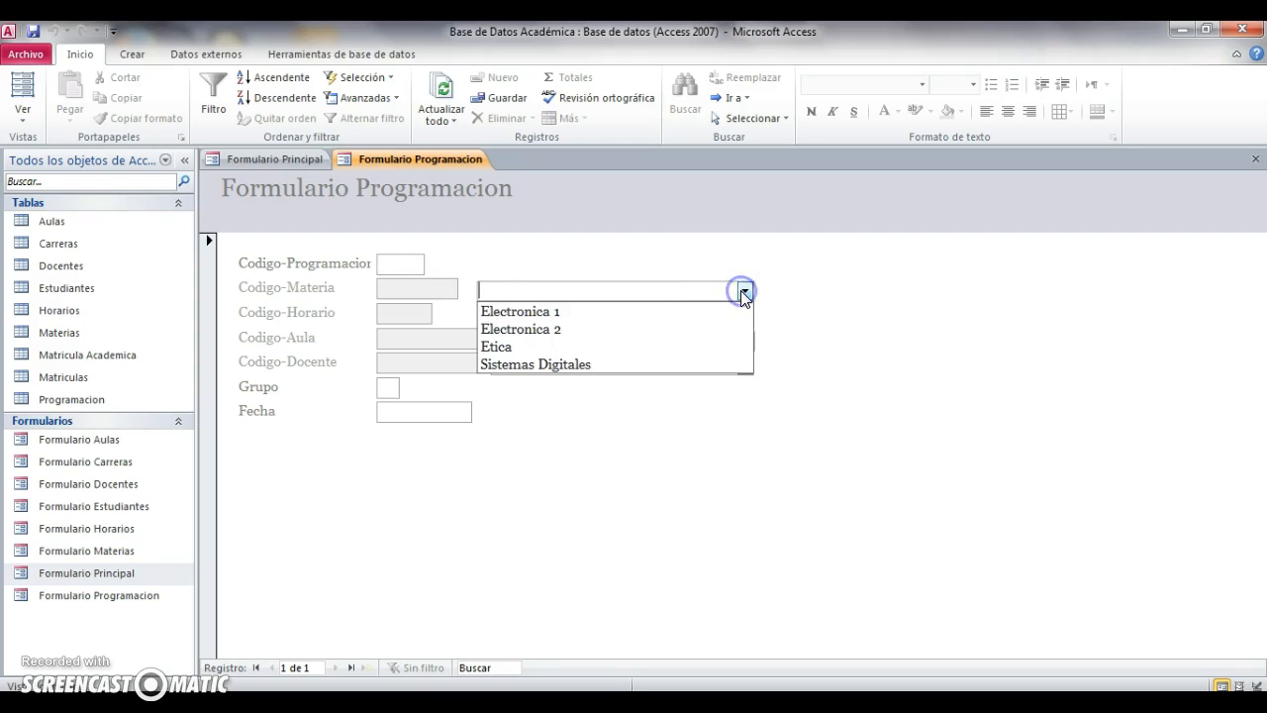
{"action": "left_click", "coordinate": [614, 313]}
{"action": "left_click", "coordinate": [745, 318]}
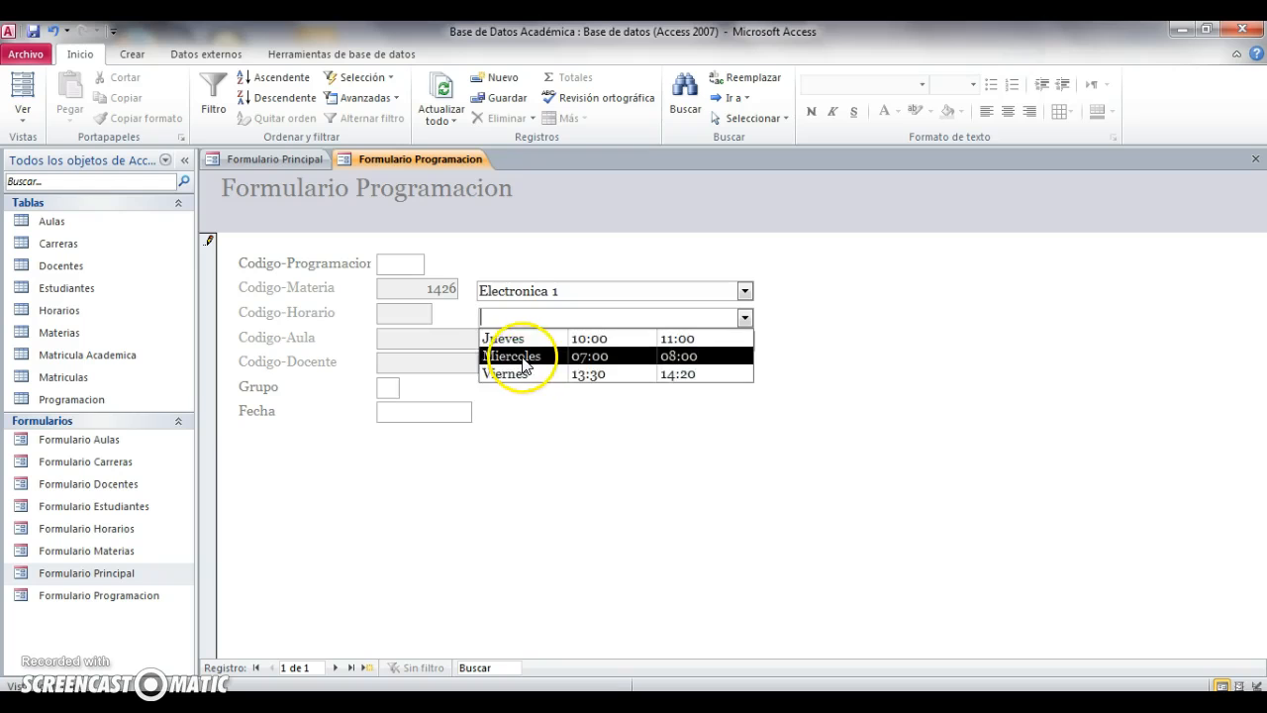
{"action": "left_click", "coordinate": [510, 356]}
- Choose classroom 4-105 and the second listed teacher for the test record
{"action": "left_click", "coordinate": [745, 340]}
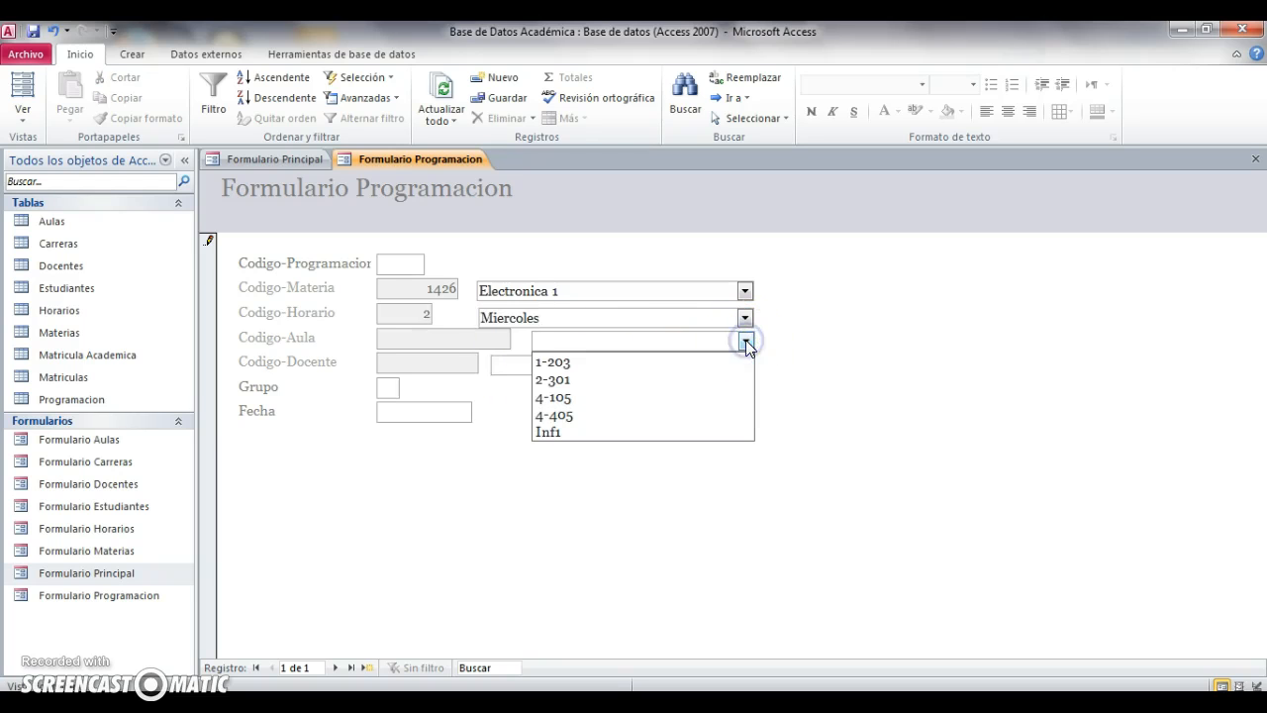
{"action": "left_click", "coordinate": [582, 401]}
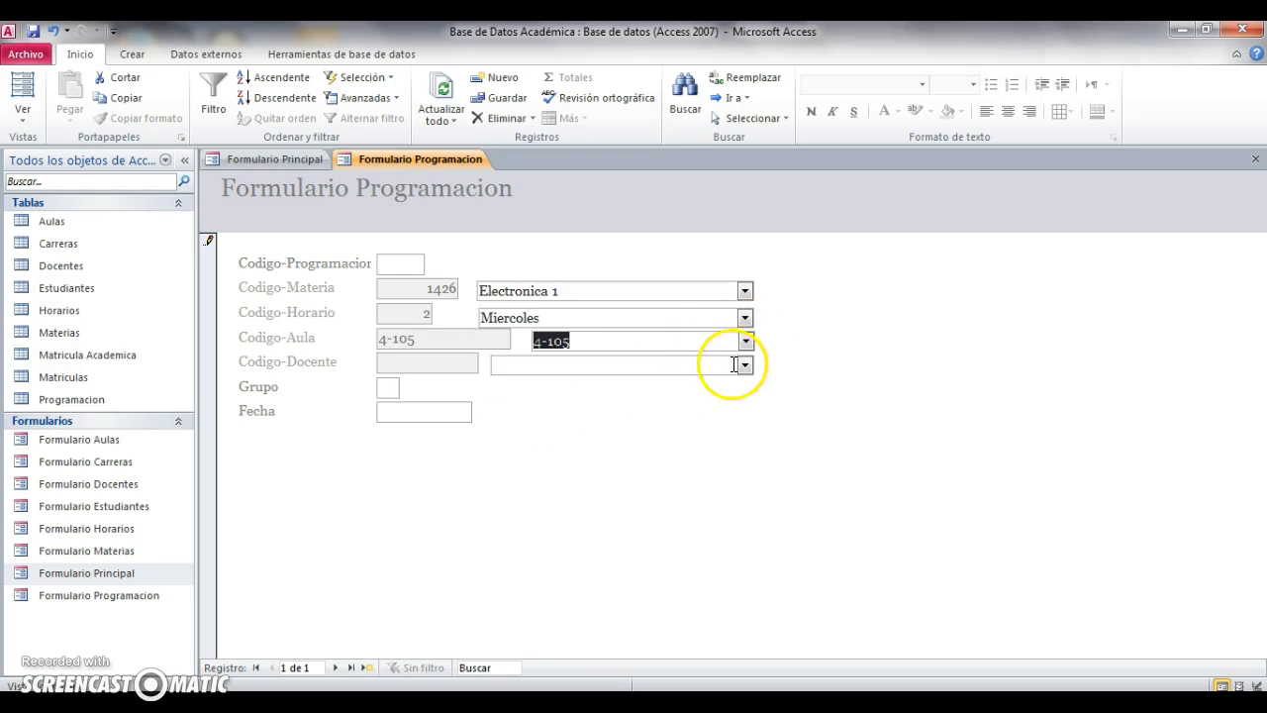
{"action": "left_click", "coordinate": [746, 365]}
{"action": "left_click", "coordinate": [538, 404]}
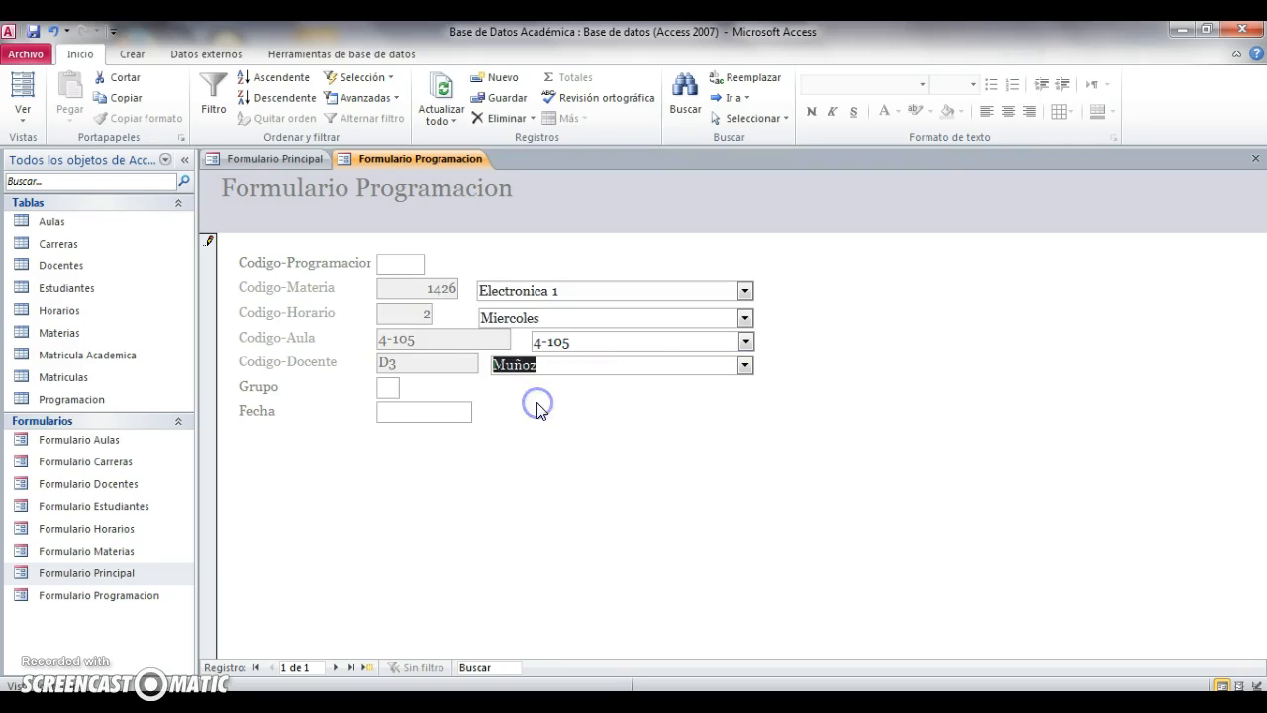
- Fill in the test record with Codigo-Programacion 1, Grupo A and Fecha 02/02/2015
{"action": "left_click", "coordinate": [396, 265]}
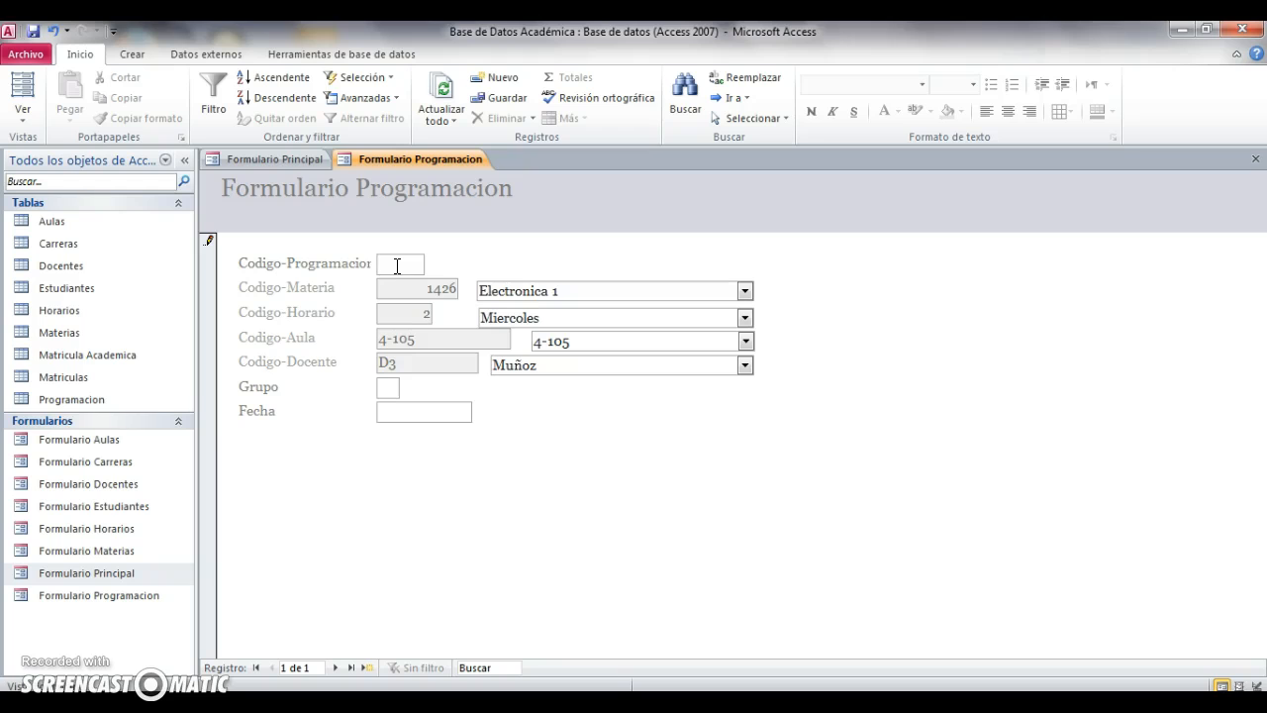
{"action": "left_click", "coordinate": [386, 395]}
{"action": "left_click", "coordinate": [386, 414]}
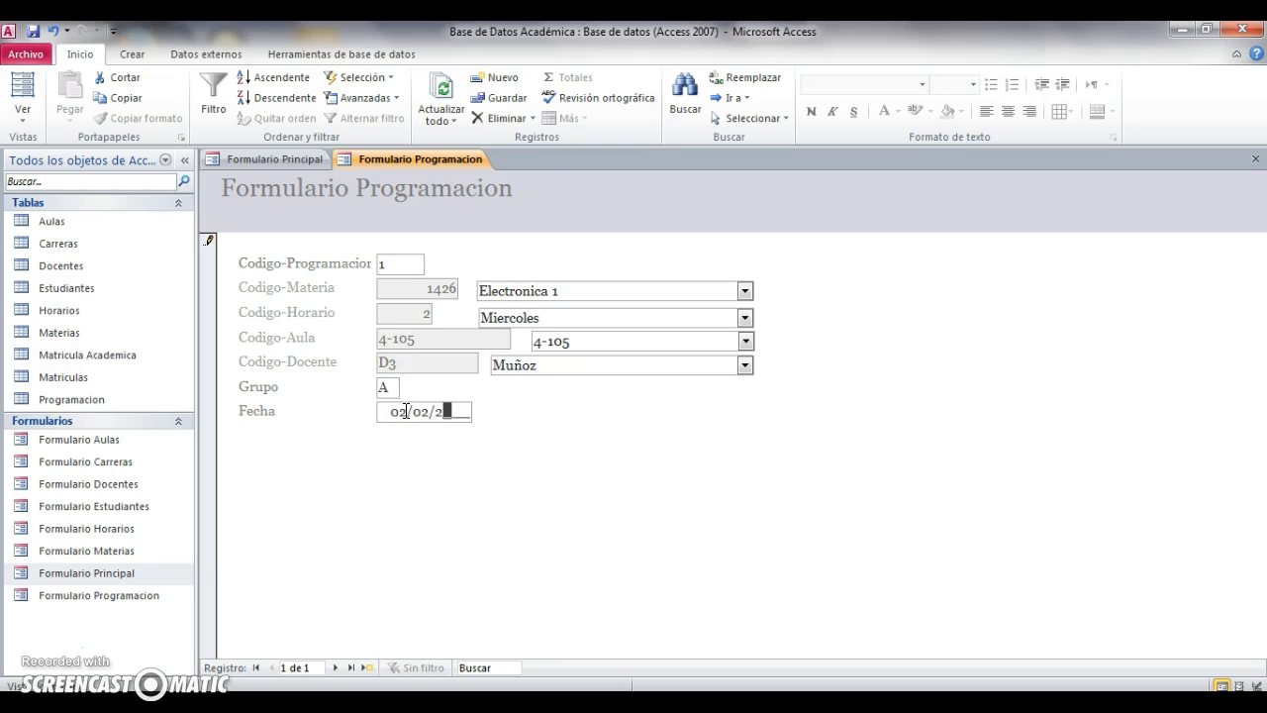
{"action": "type", "text": "5"}
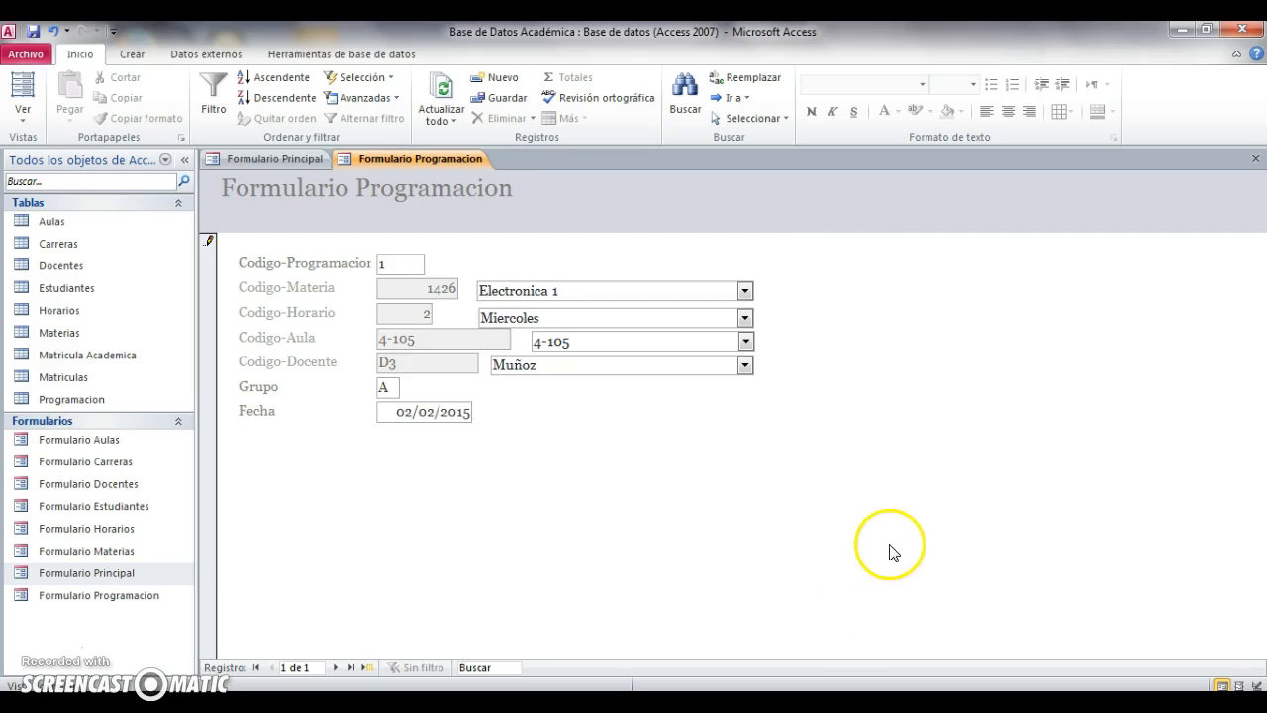
- Discard the unsaved test record and return Formulario Programacion to Design view
{"action": "right_click", "coordinate": [423, 160]}
{"action": "left_click", "coordinate": [521, 471]}
{"action": "key", "text": "Escape"}
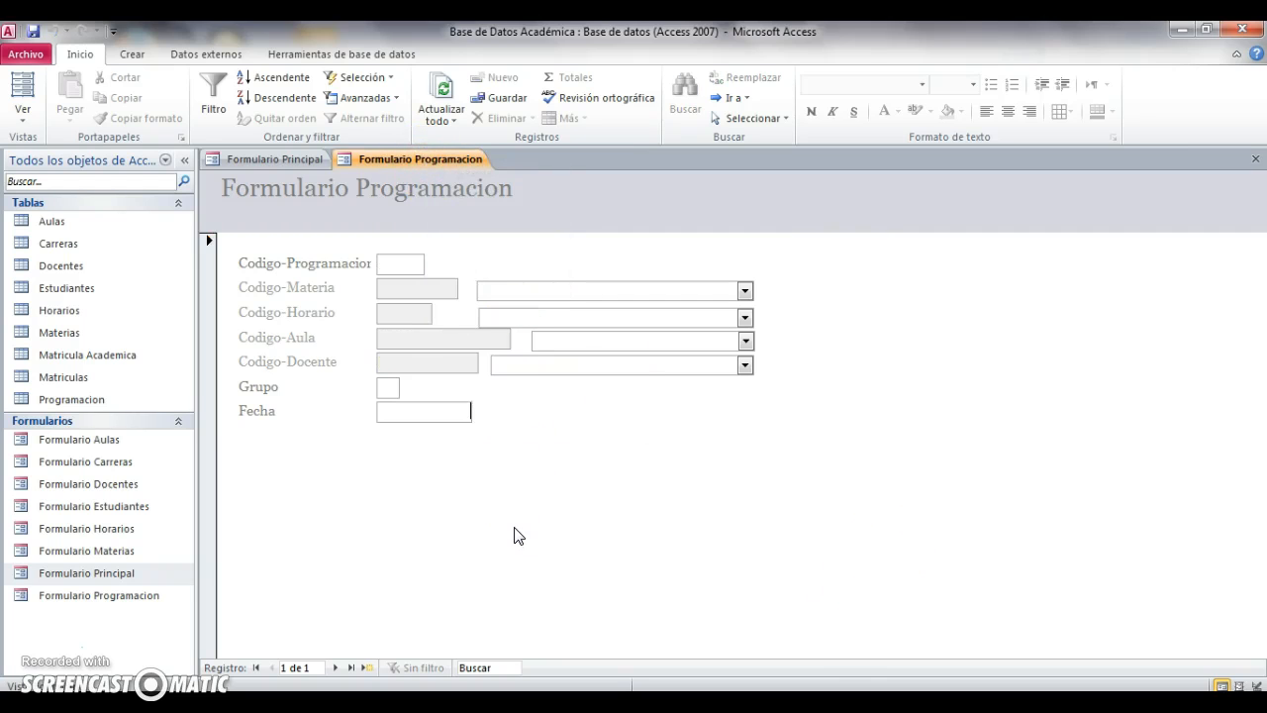
{"action": "right_click", "coordinate": [430, 156]}
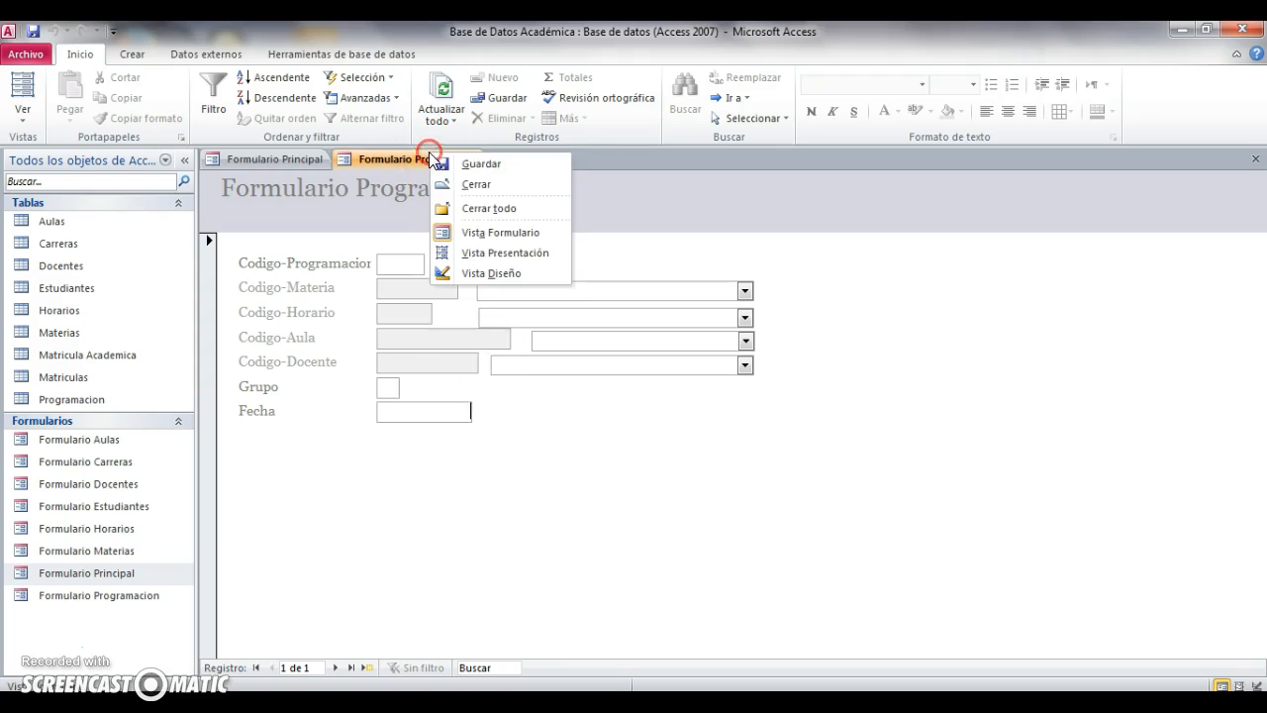
{"action": "left_click", "coordinate": [496, 270]}
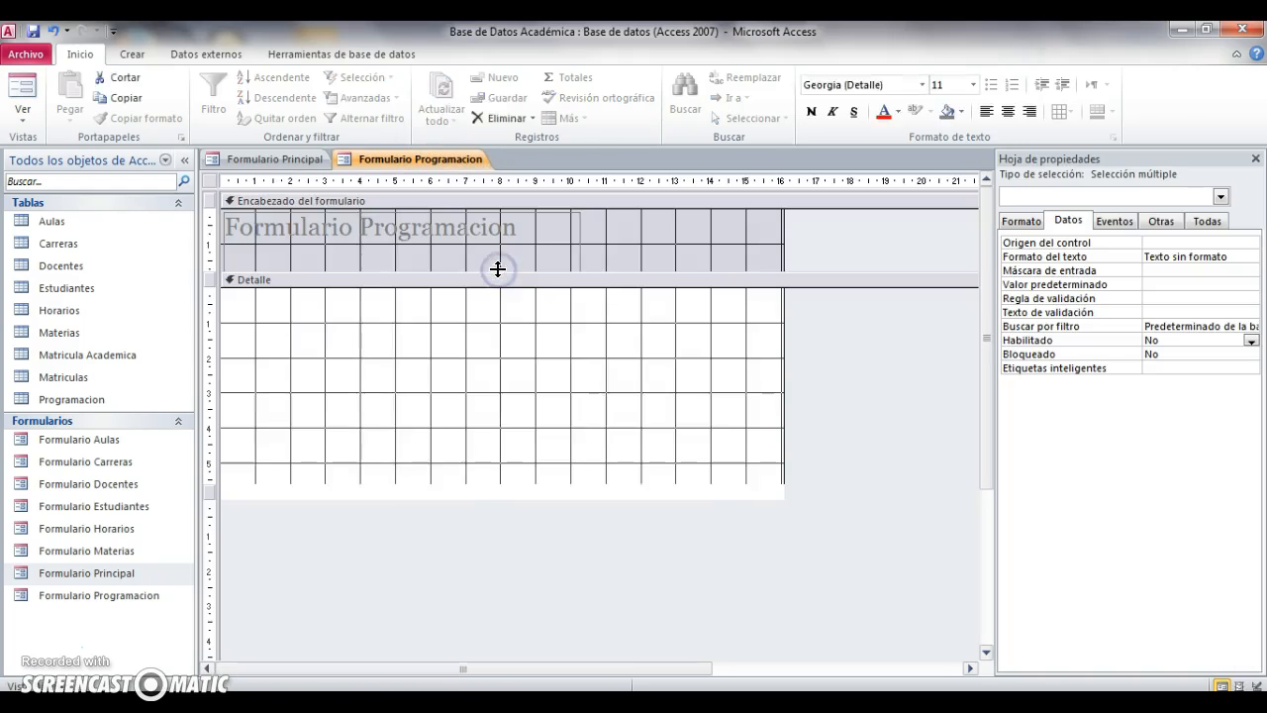
- Switch to Formulario Principal and open Formulario Estudiantes from it
{"action": "left_click", "coordinate": [272, 158]}
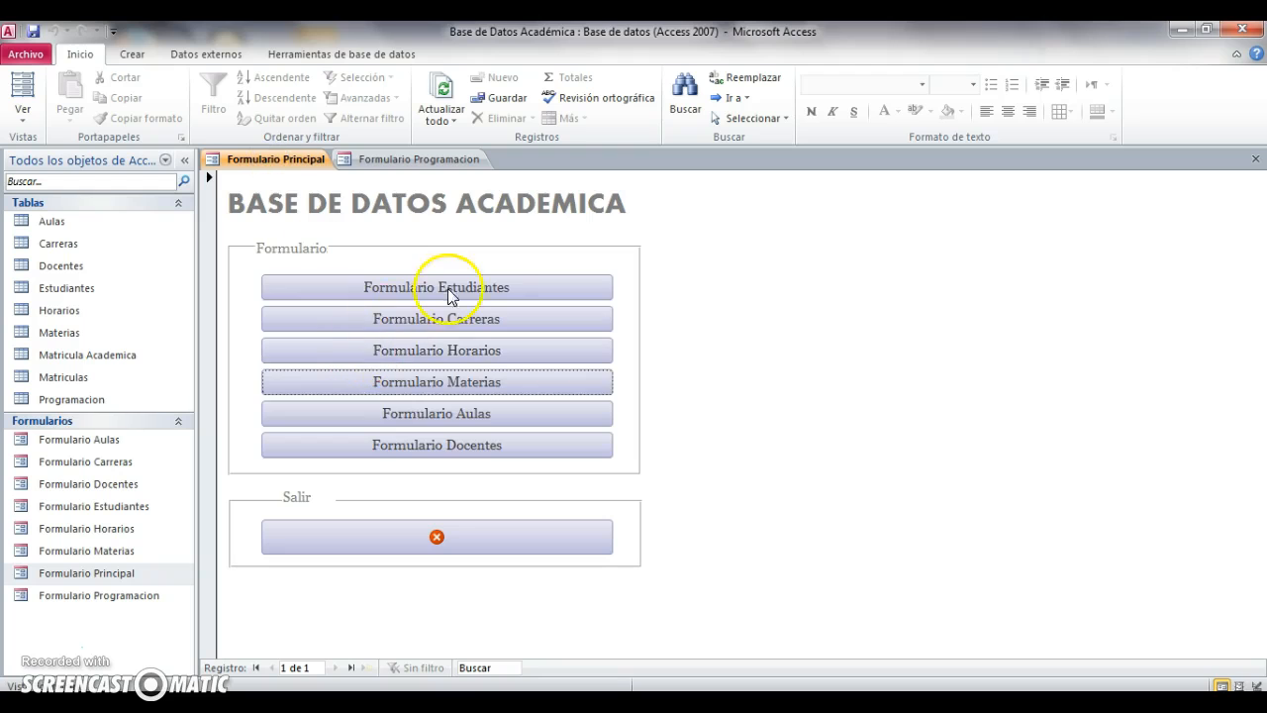
{"action": "left_click", "coordinate": [453, 286]}
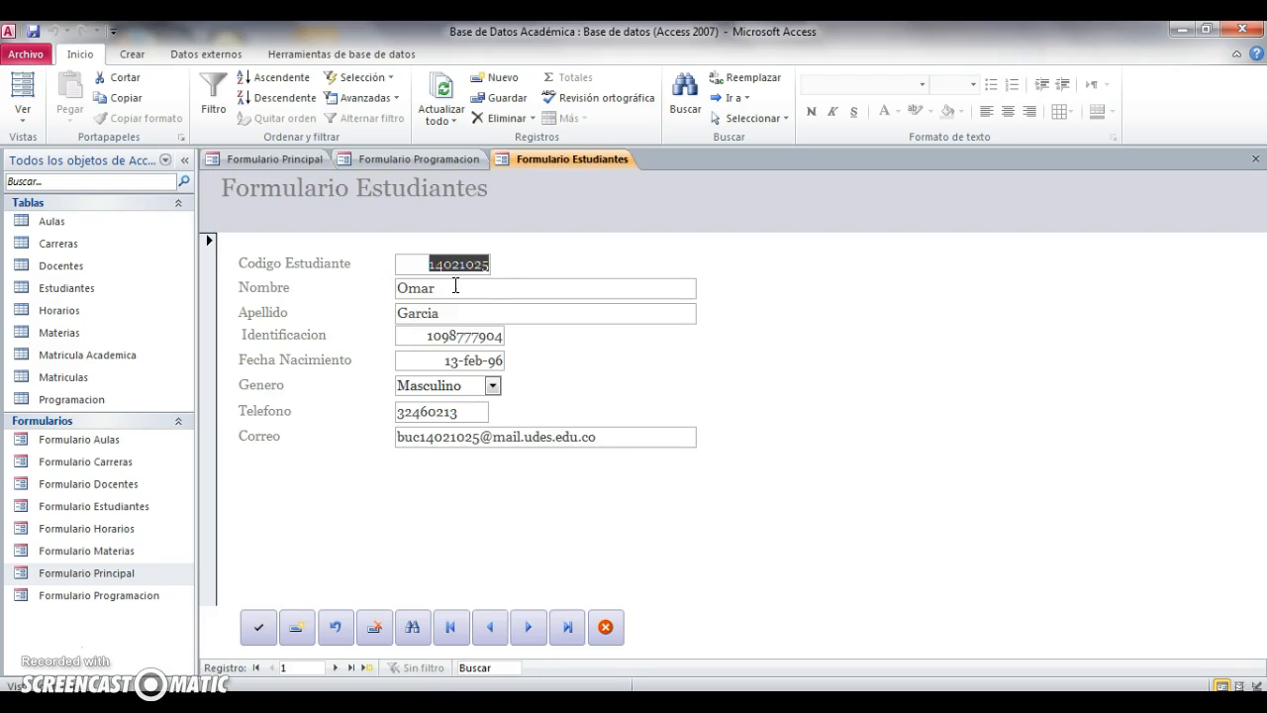
- Switch Formulario Estudiantes to Design view and copy all the command buttons in its footer
{"action": "right_click", "coordinate": [574, 158]}
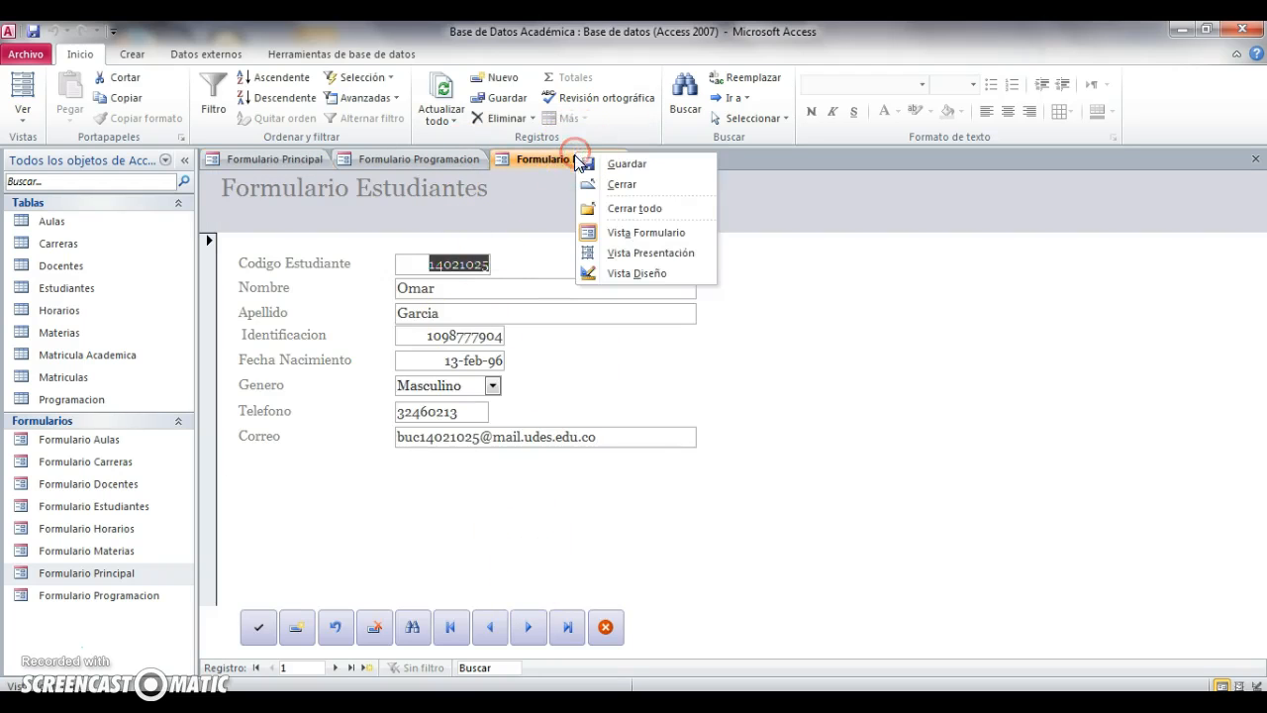
{"action": "left_click", "coordinate": [612, 273]}
{"action": "left_click_drag", "start_coordinate": [674, 566], "coordinate": [220, 540]}
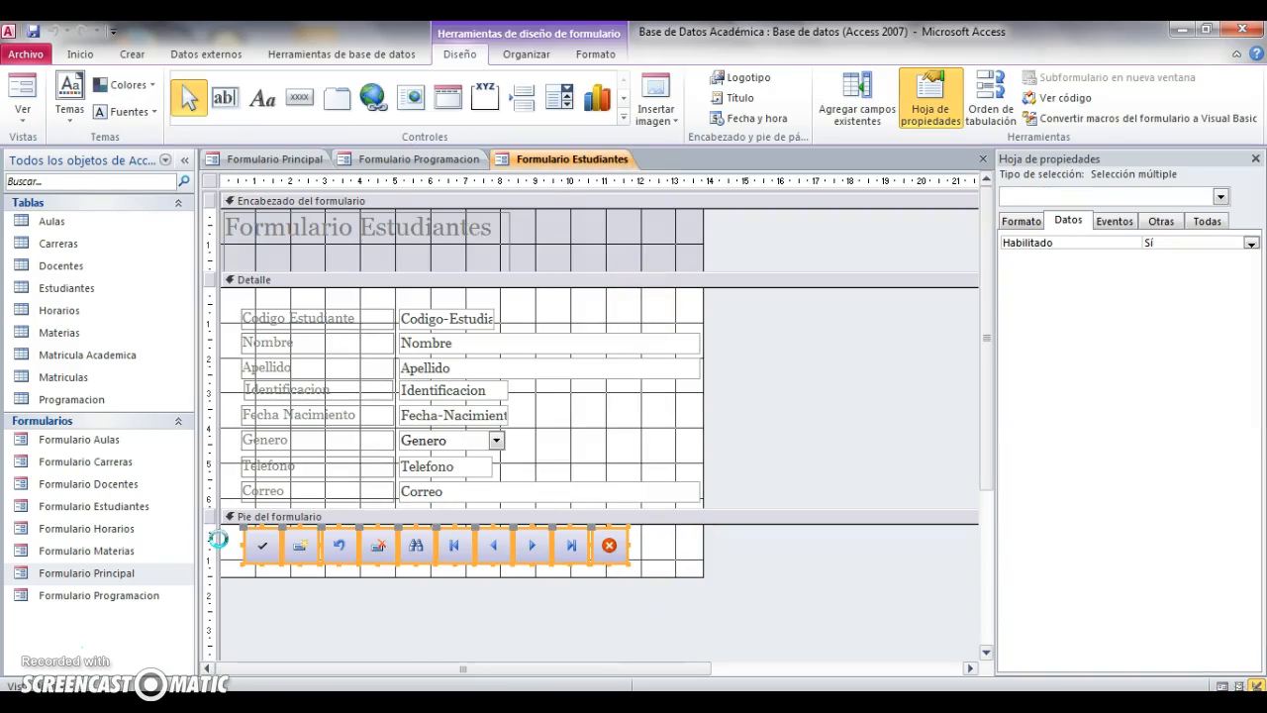
- Extend the footer of Formulario Programacion to about 1.5 cm high and paste the copied command buttons into it
{"action": "left_click", "coordinate": [419, 159]}
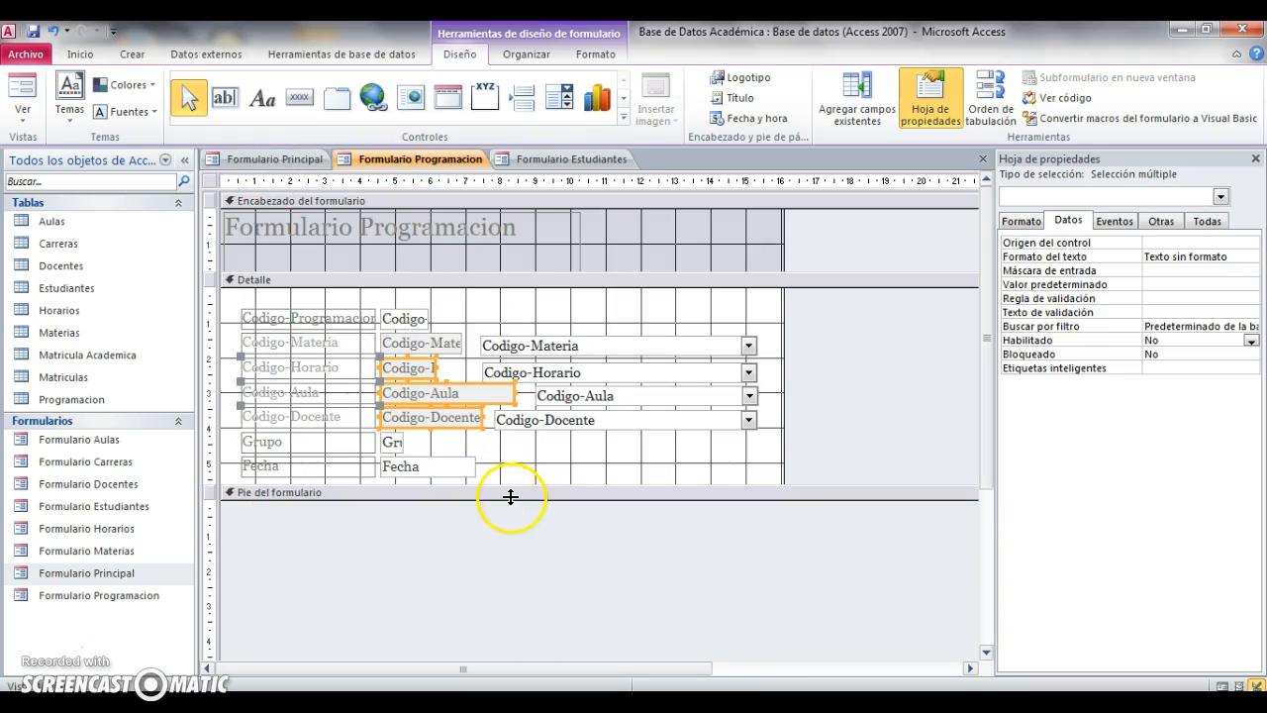
{"action": "left_click_drag", "start_coordinate": [511, 498], "coordinate": [514, 553]}
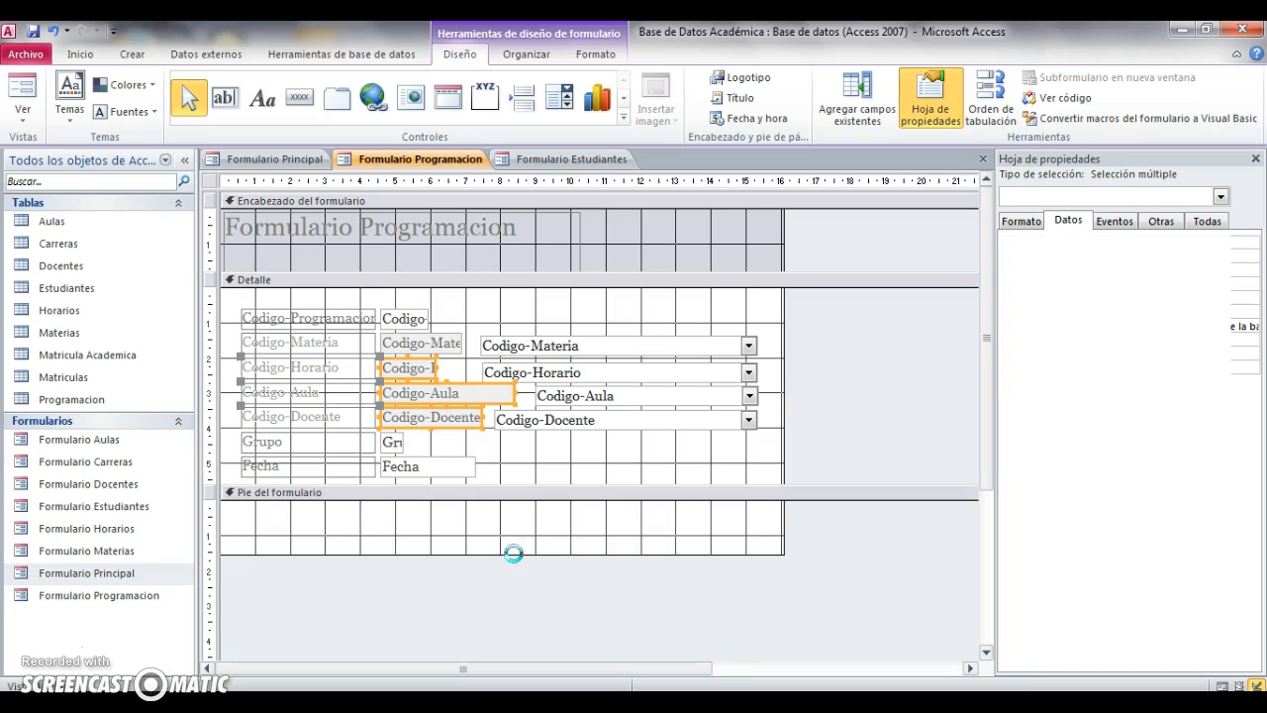
{"action": "left_click", "coordinate": [513, 553]}
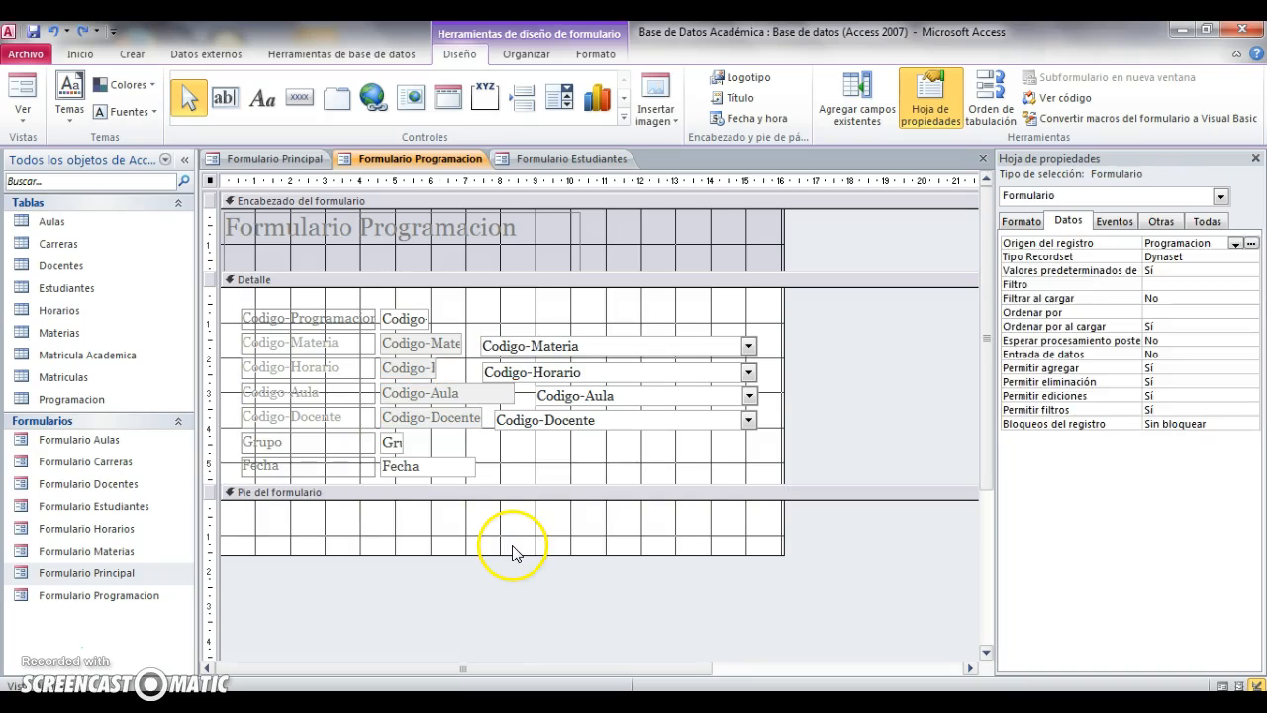
{"action": "left_click", "coordinate": [513, 552]}
{"action": "left_click", "coordinate": [511, 547]}
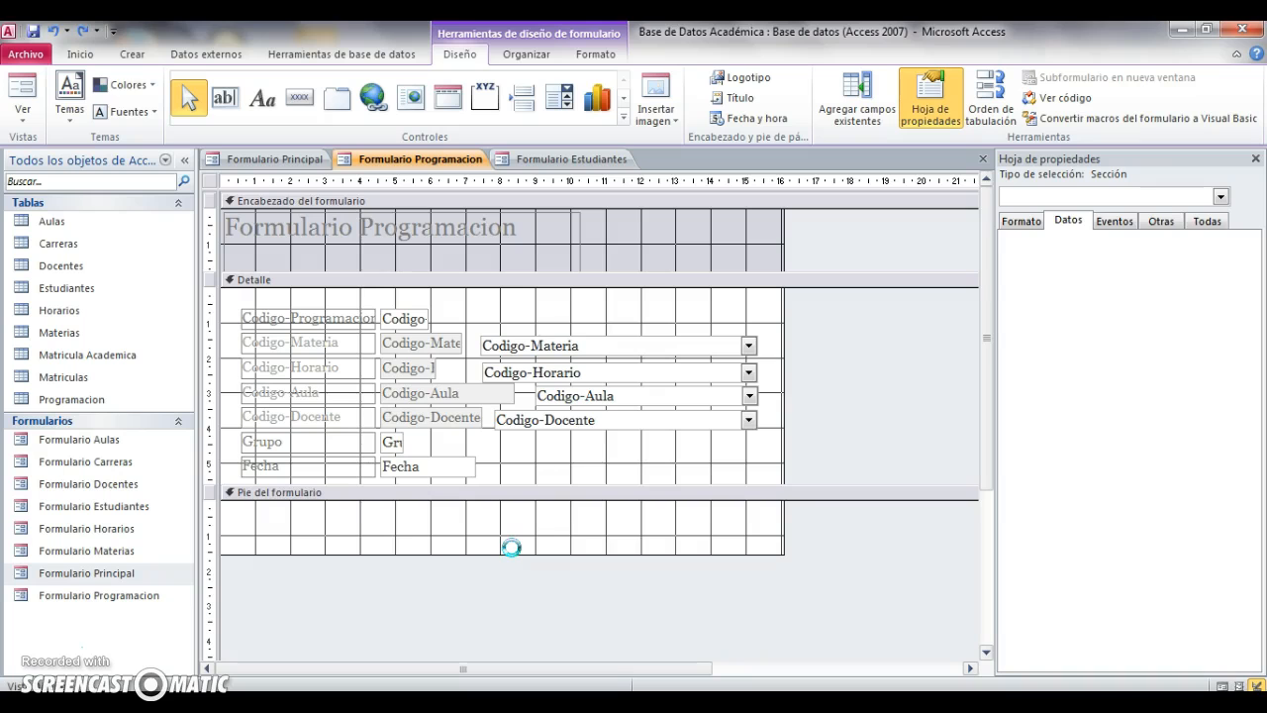
- Move the pasted button row to roughly the middle of the footer, then save and close Formulario Programacion
{"action": "left_click_drag", "start_coordinate": [547, 527], "coordinate": [629, 531]}
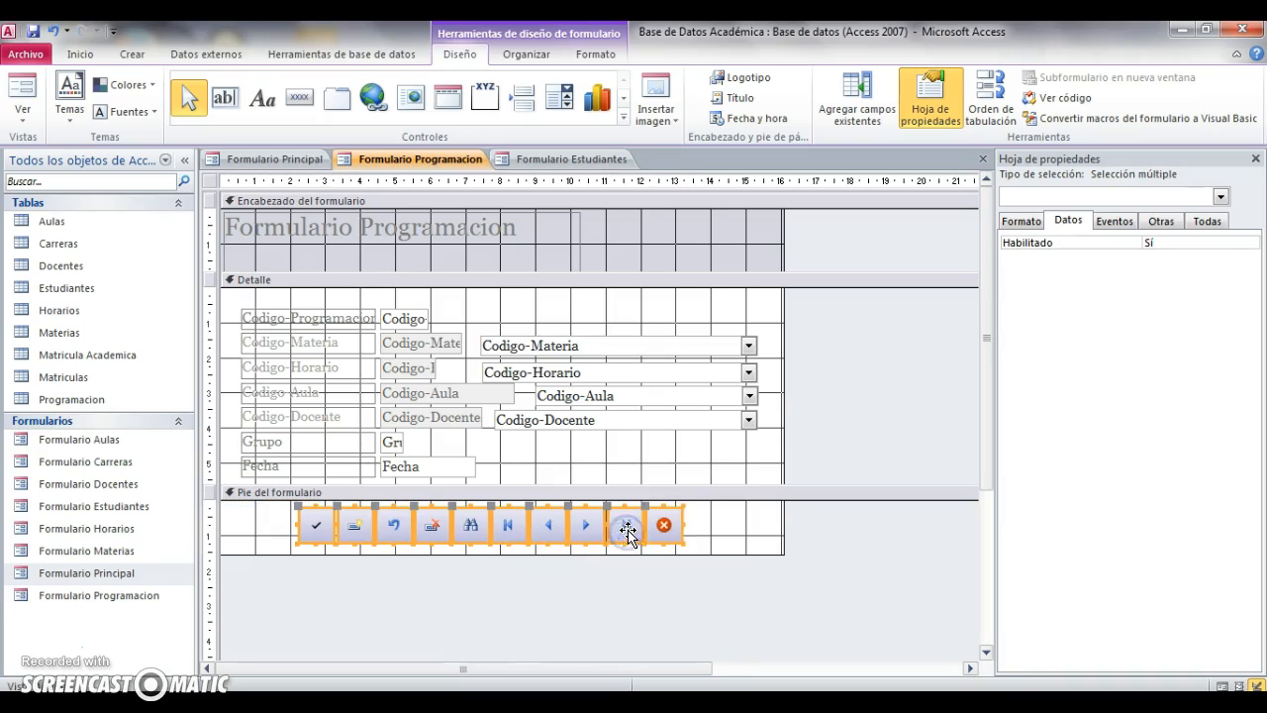
{"action": "left_click", "coordinate": [730, 537]}
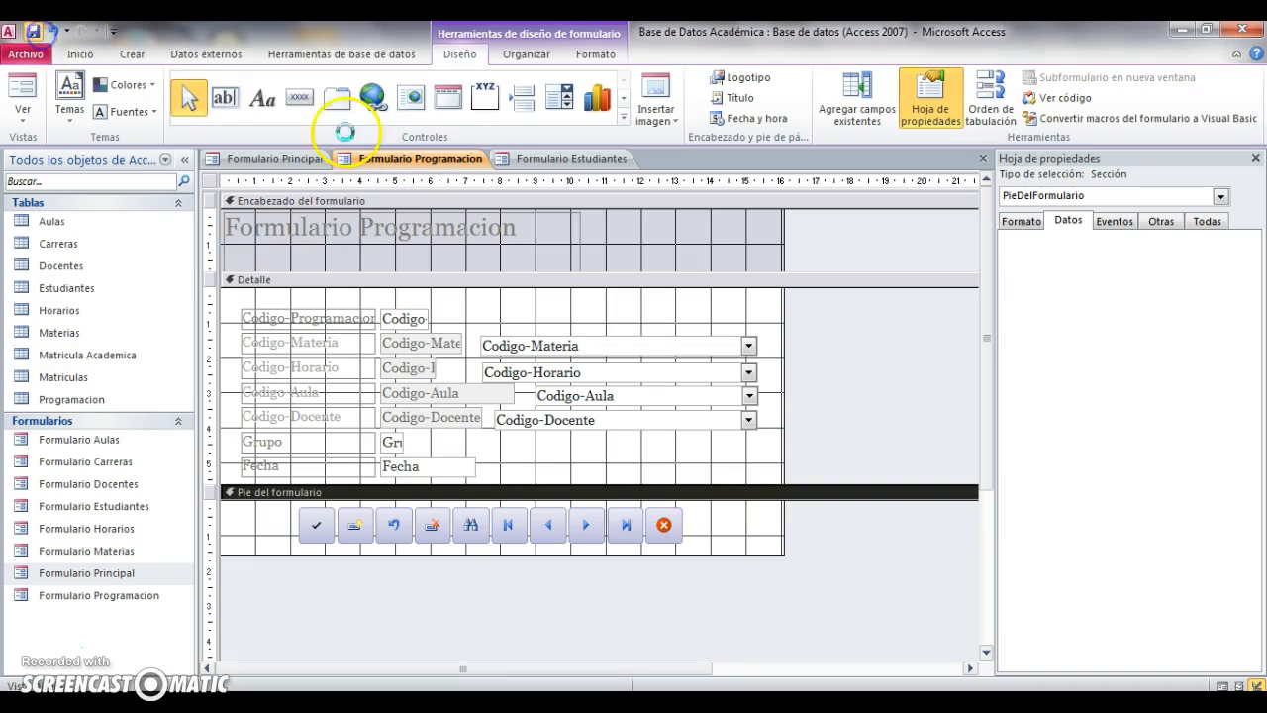
{"action": "left_click", "coordinate": [983, 160]}
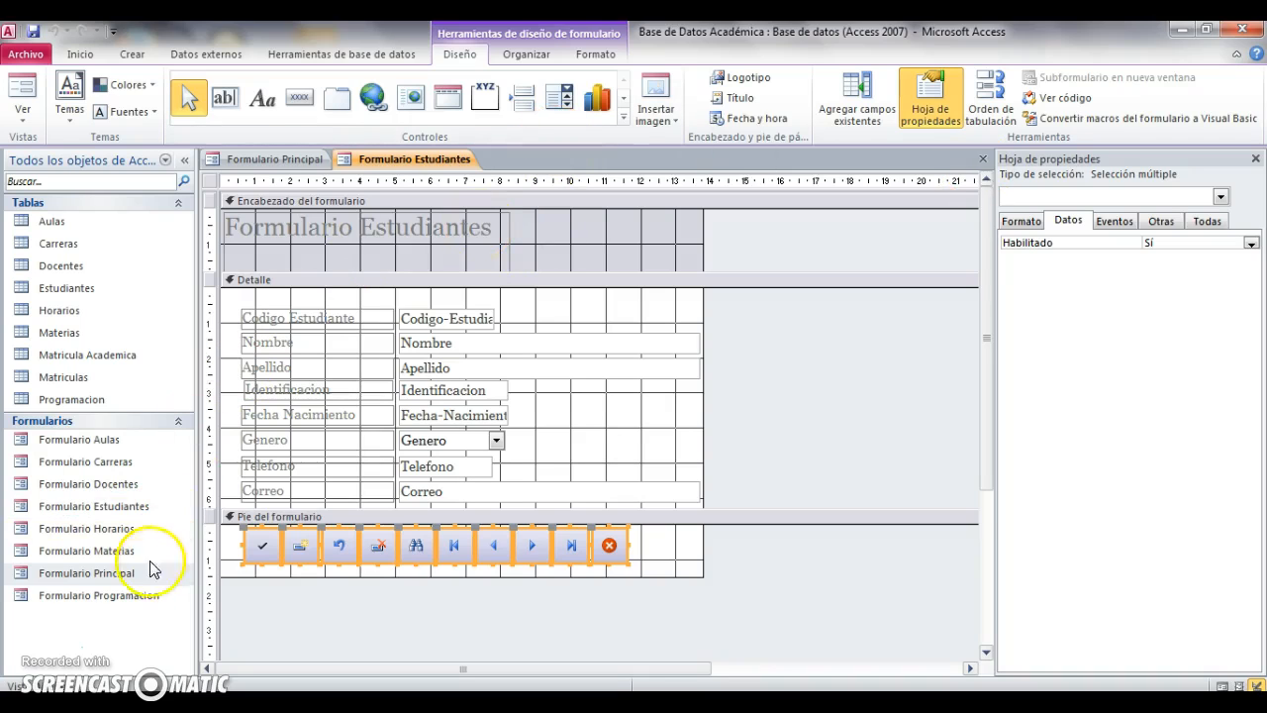
- Open the database relationships diagram, examine how Matriculas, Matricula Academica and Programacion are linked, and close it
{"action": "left_click", "coordinate": [297, 54]}
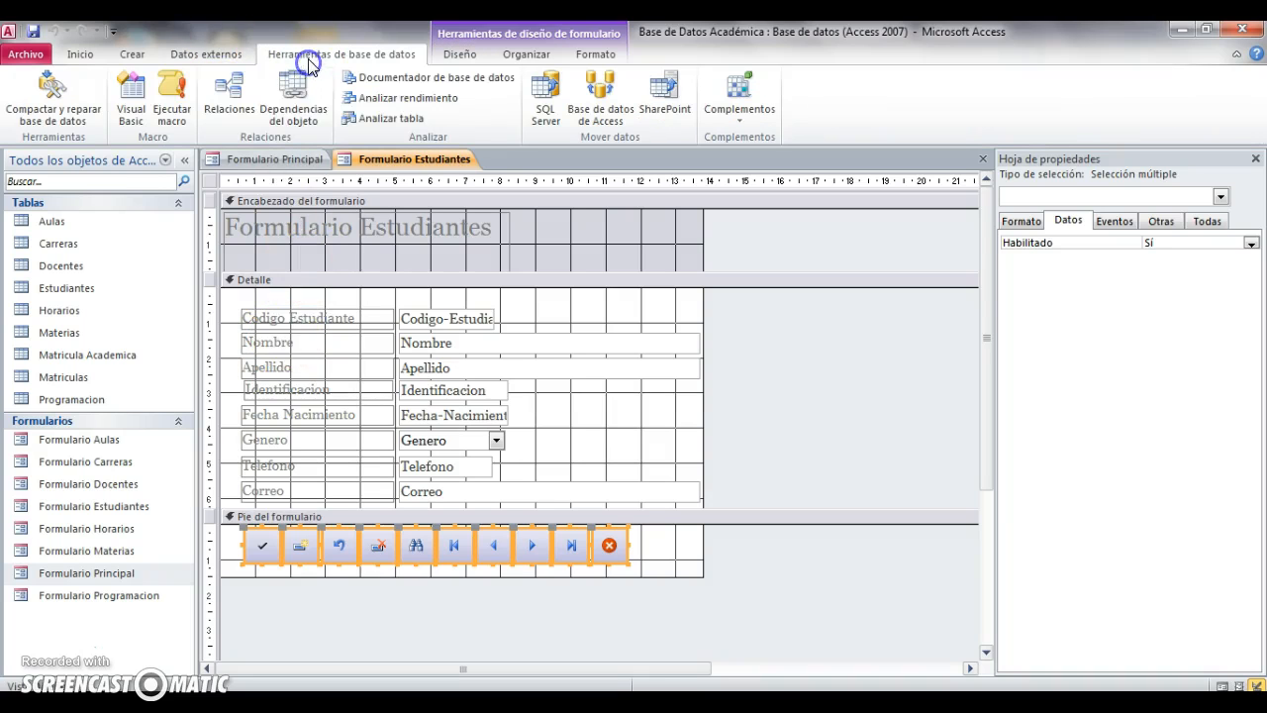
{"action": "left_click", "coordinate": [243, 111]}
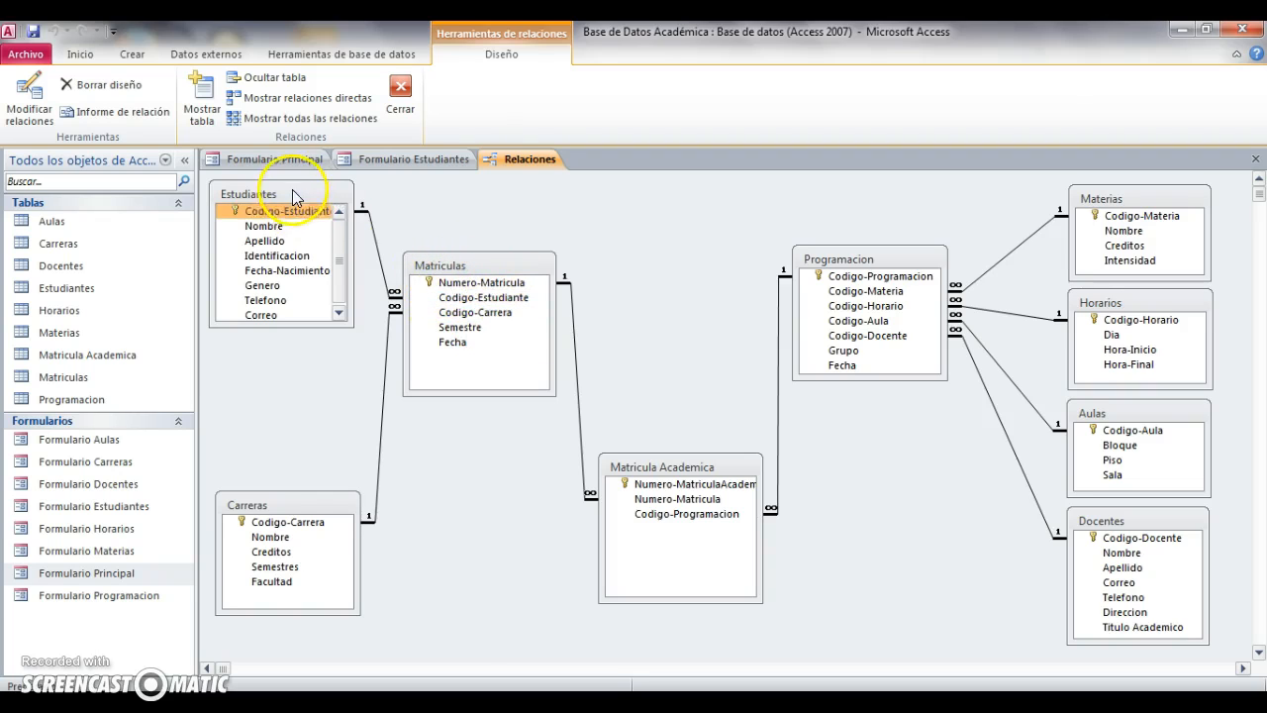
{"action": "left_click", "coordinate": [690, 501]}
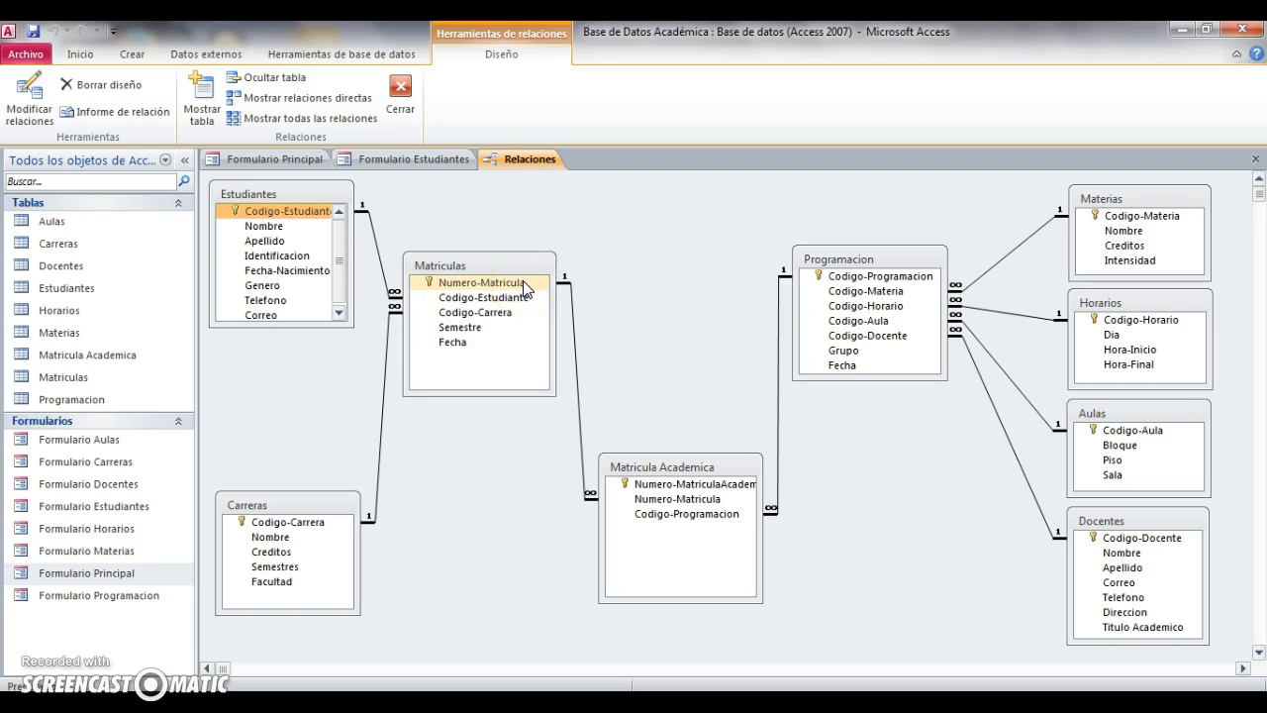
{"action": "left_click", "coordinate": [651, 319]}
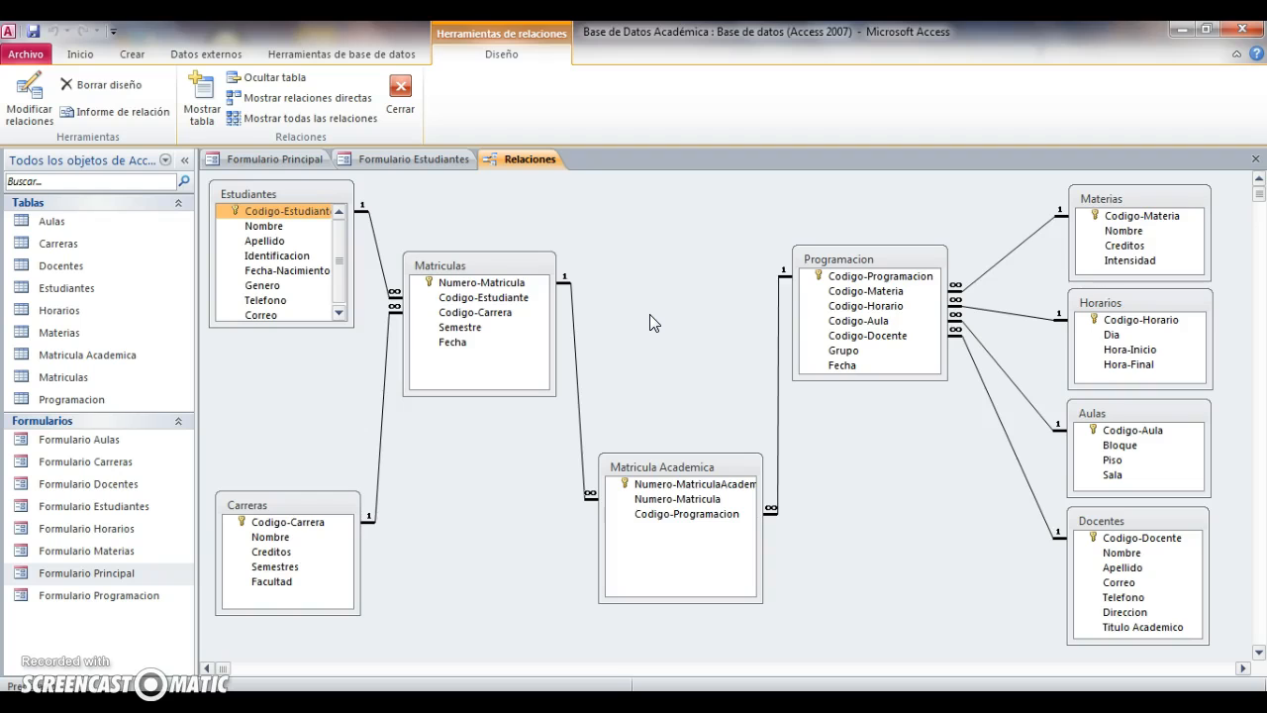
{"action": "left_click", "coordinate": [517, 285]}
{"action": "left_click", "coordinate": [508, 213]}
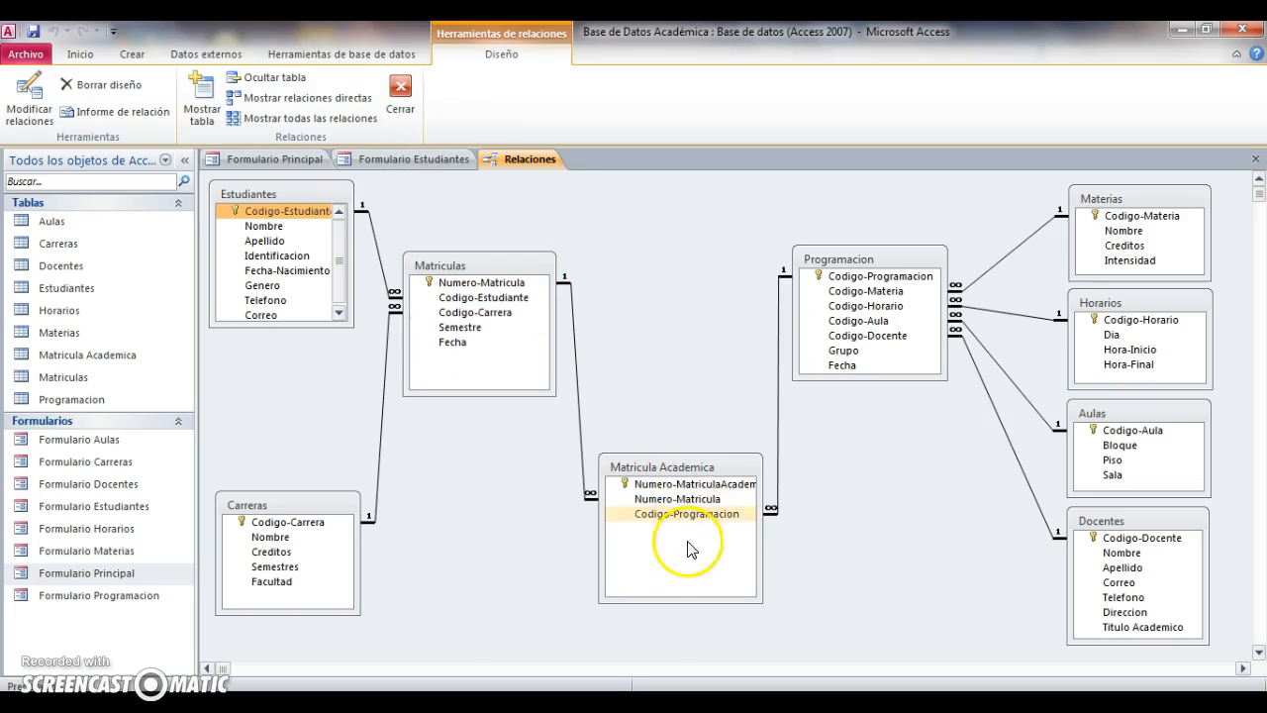
{"action": "left_click", "coordinate": [696, 485]}
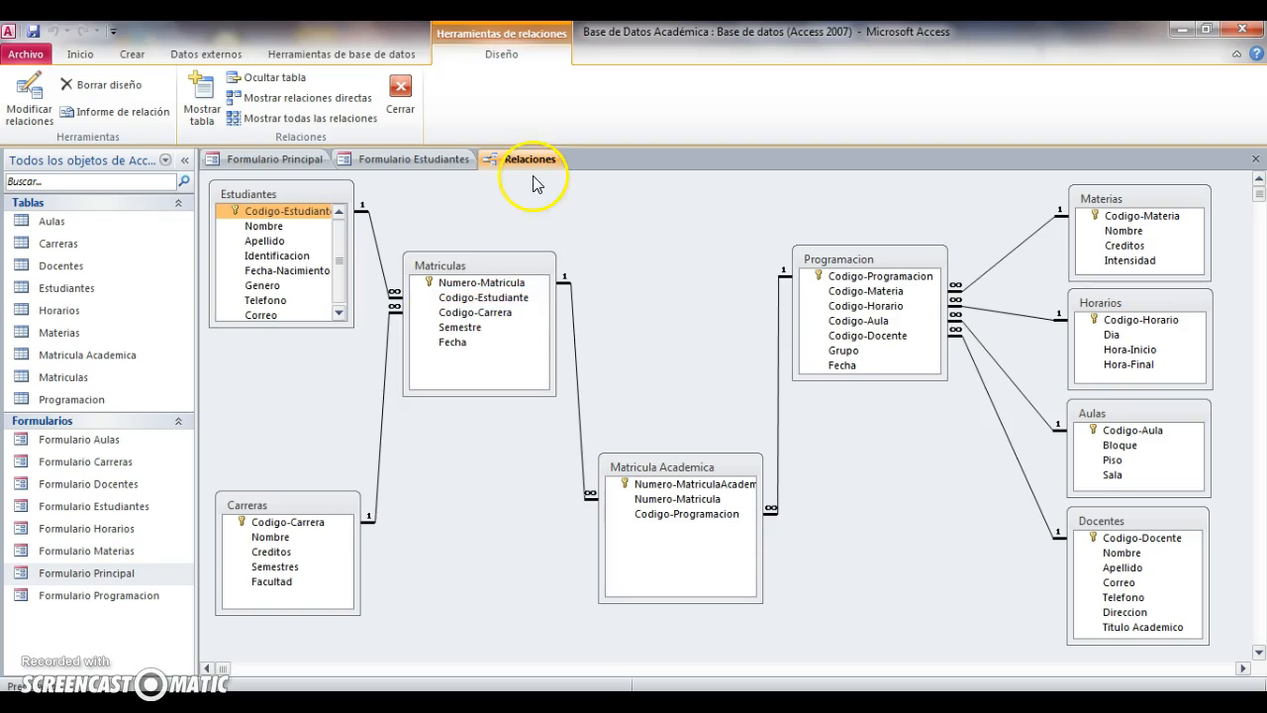
{"action": "left_click", "coordinate": [401, 97]}
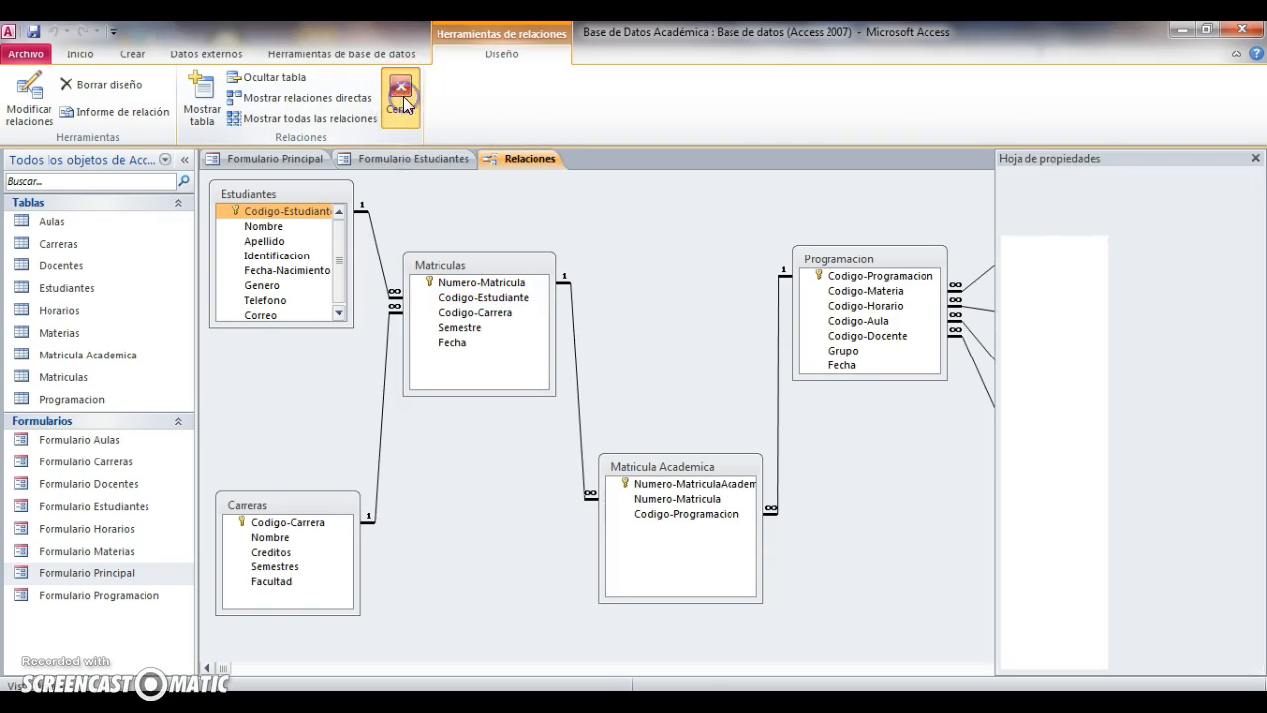